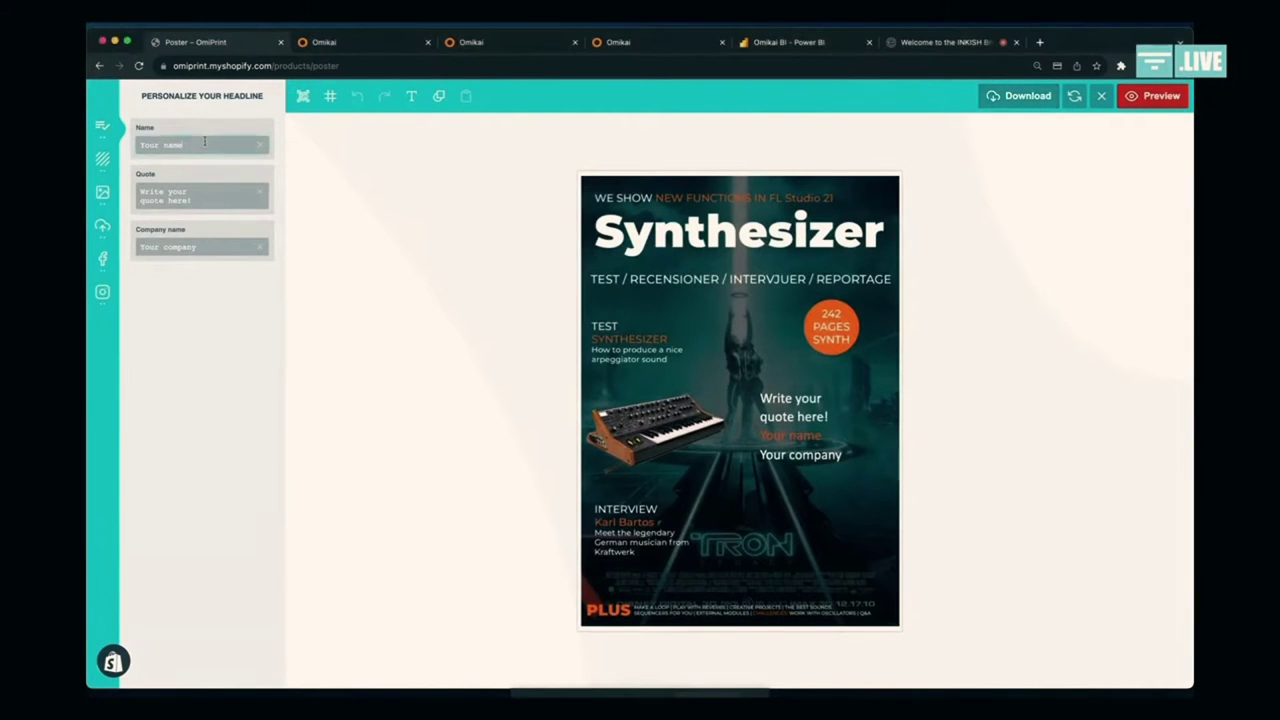
Step: Enter a first name, the two-line quote 'I have a great time at Inkish' and company Omikai Systems AB
type("Mathias")
type("I have a grerat")
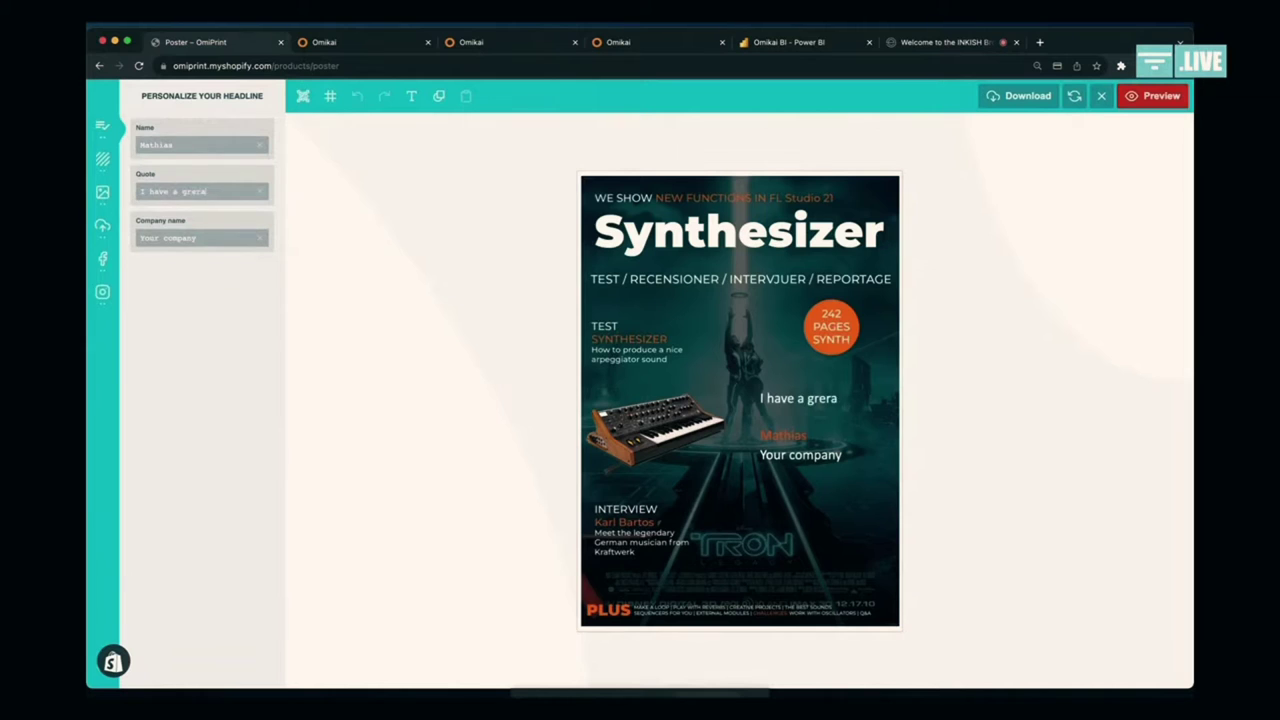
key("BackSpace")
key("BackSpace")
type("eat")
key("Return")
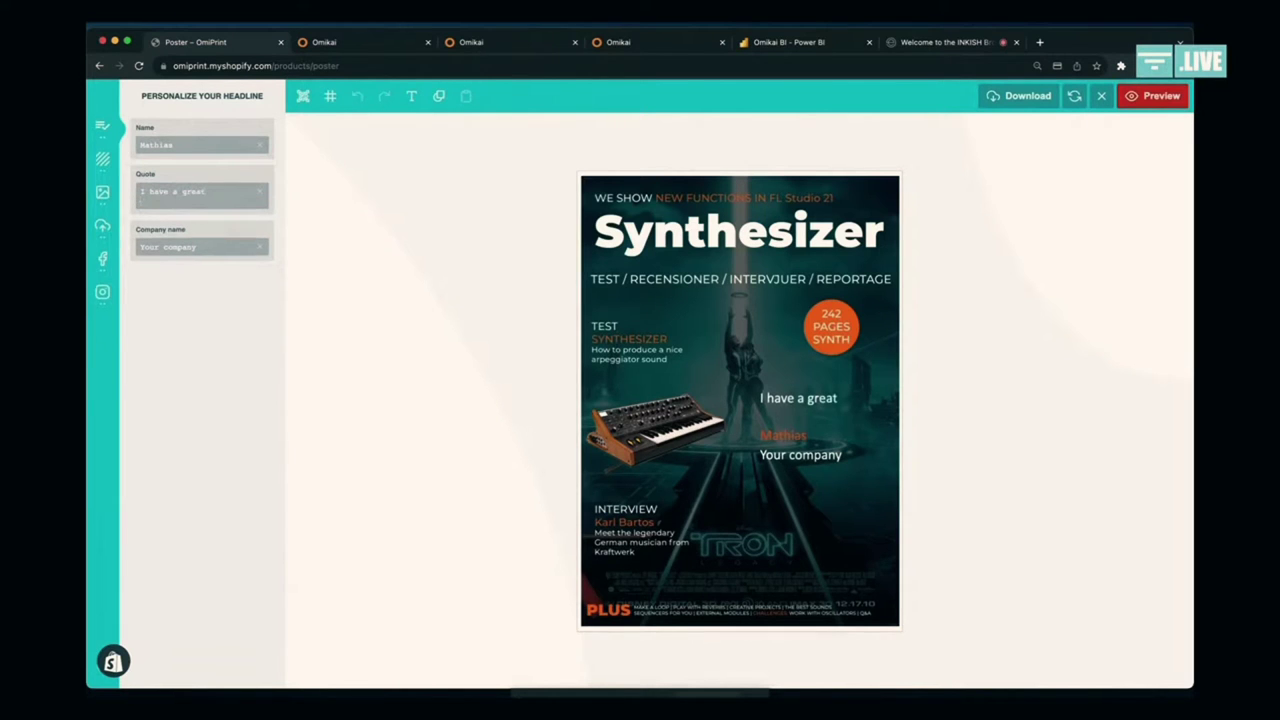
type("time at Inkish")
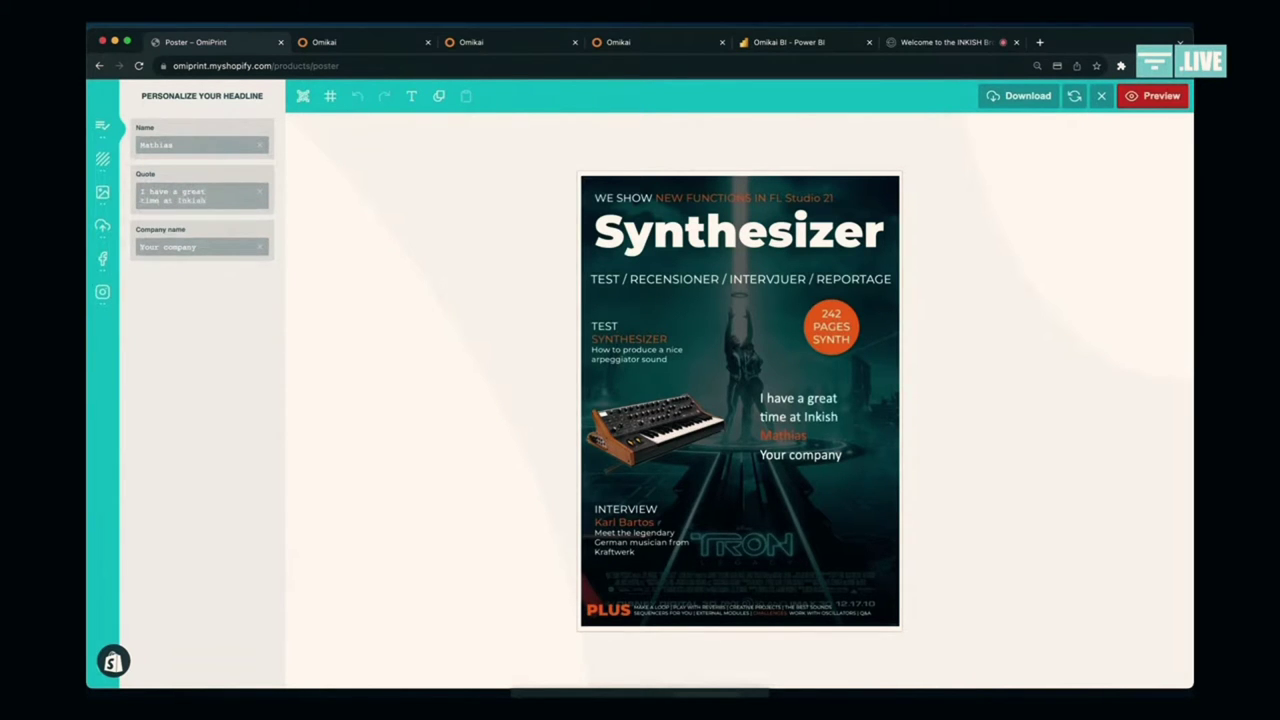
key("BackSpace")
type("Omikai Systems AB")
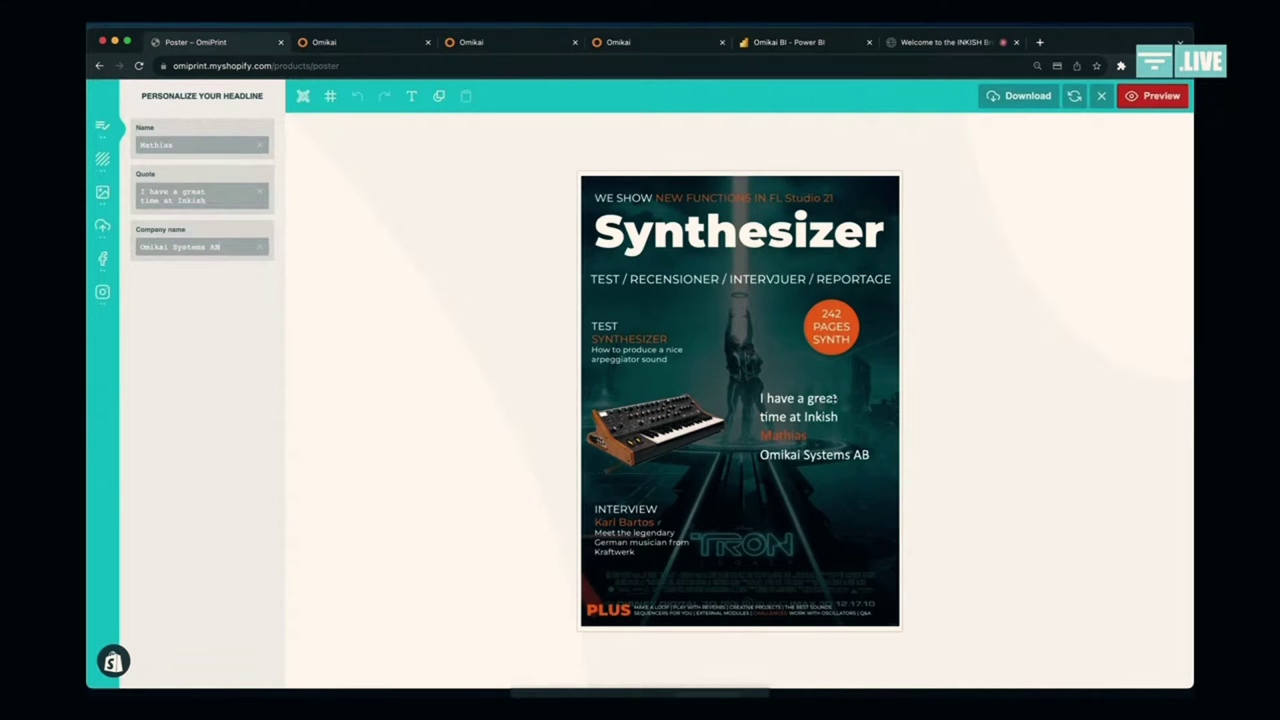
Step: Preview and submit the personalised poster design, then choose Köp nu
left_click(1150, 97)
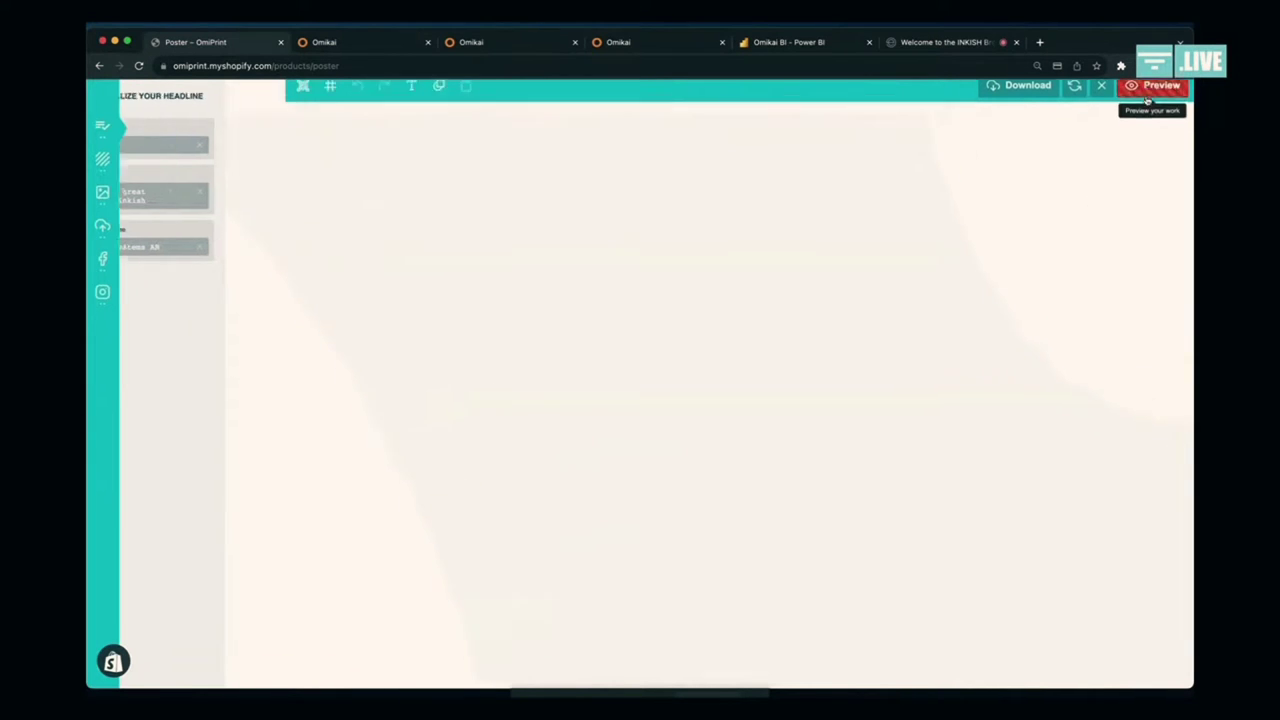
left_click(842, 97)
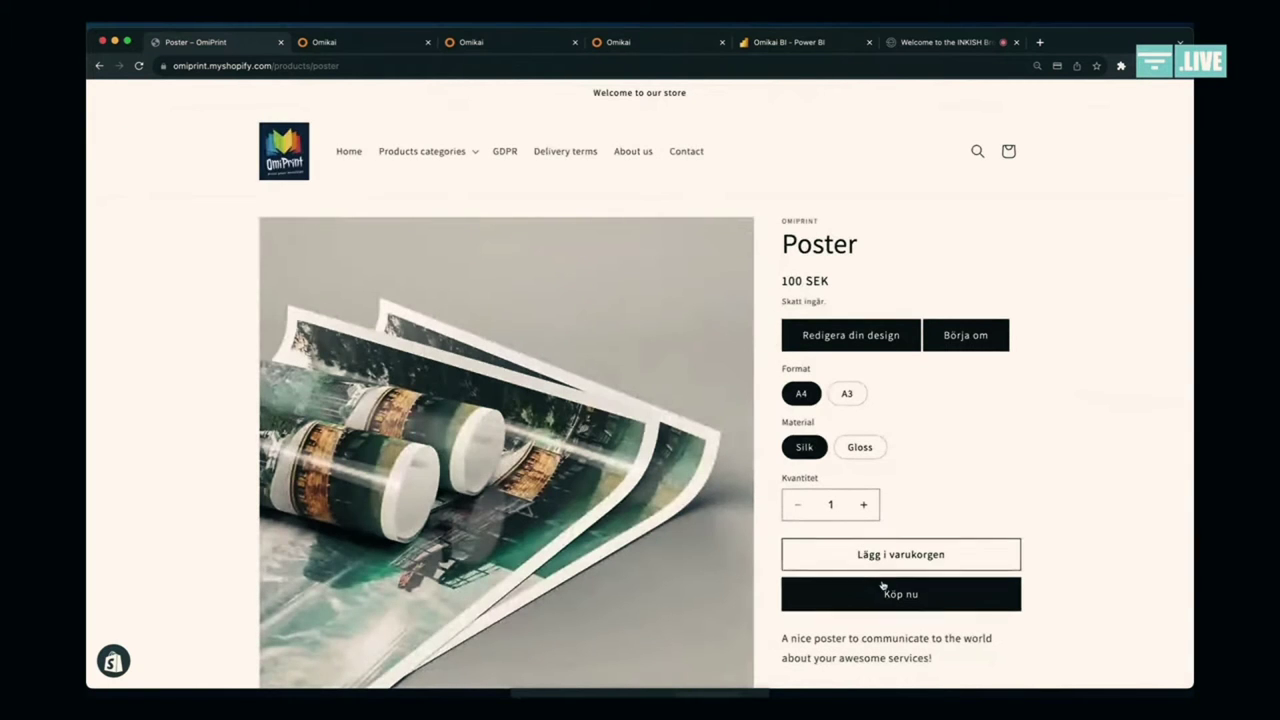
left_click(899, 595)
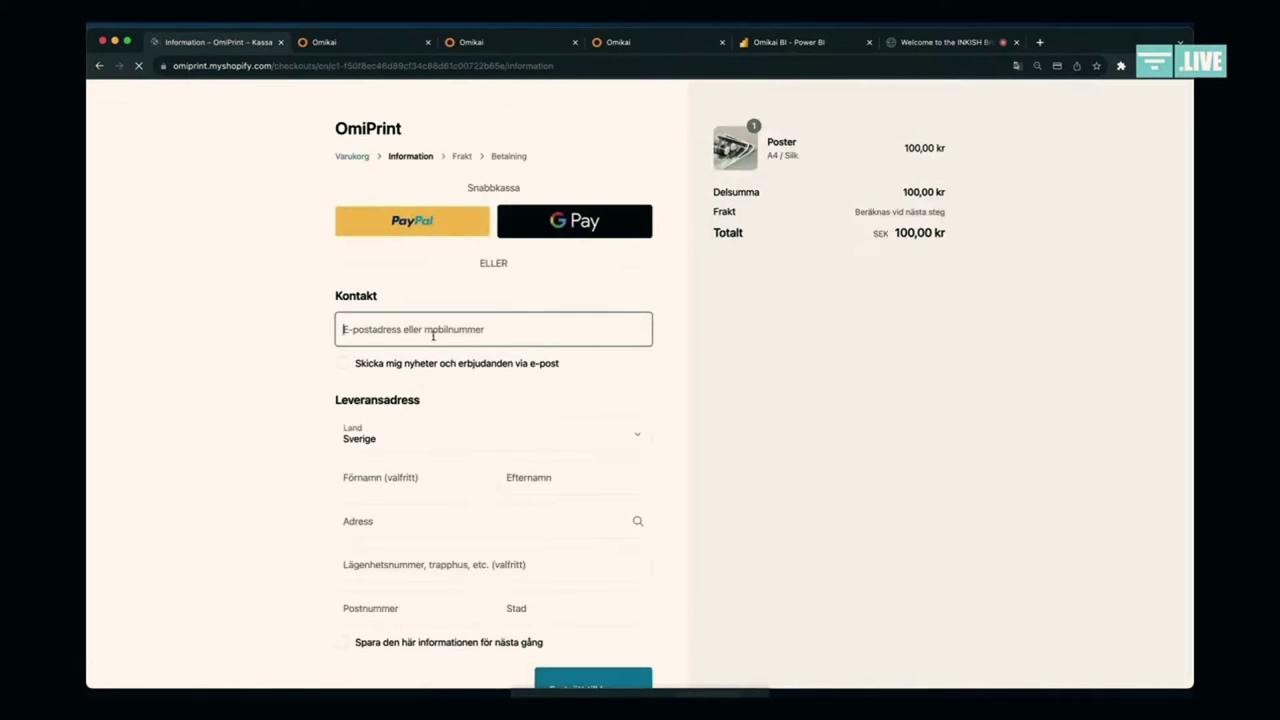
Step: Autofill the contact and delivery details and continue through shipping to payment
left_click(433, 336)
left_click(444, 362)
scroll(445, 370, "down", 2)
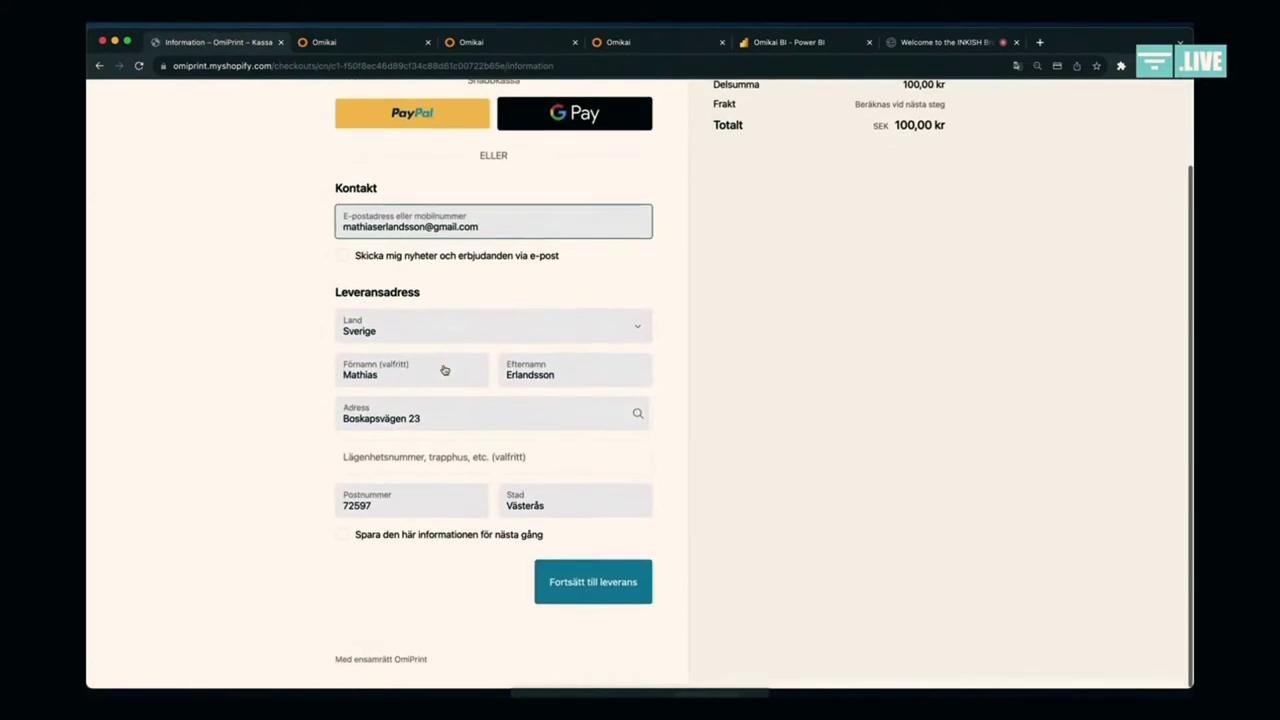
left_click(591, 585)
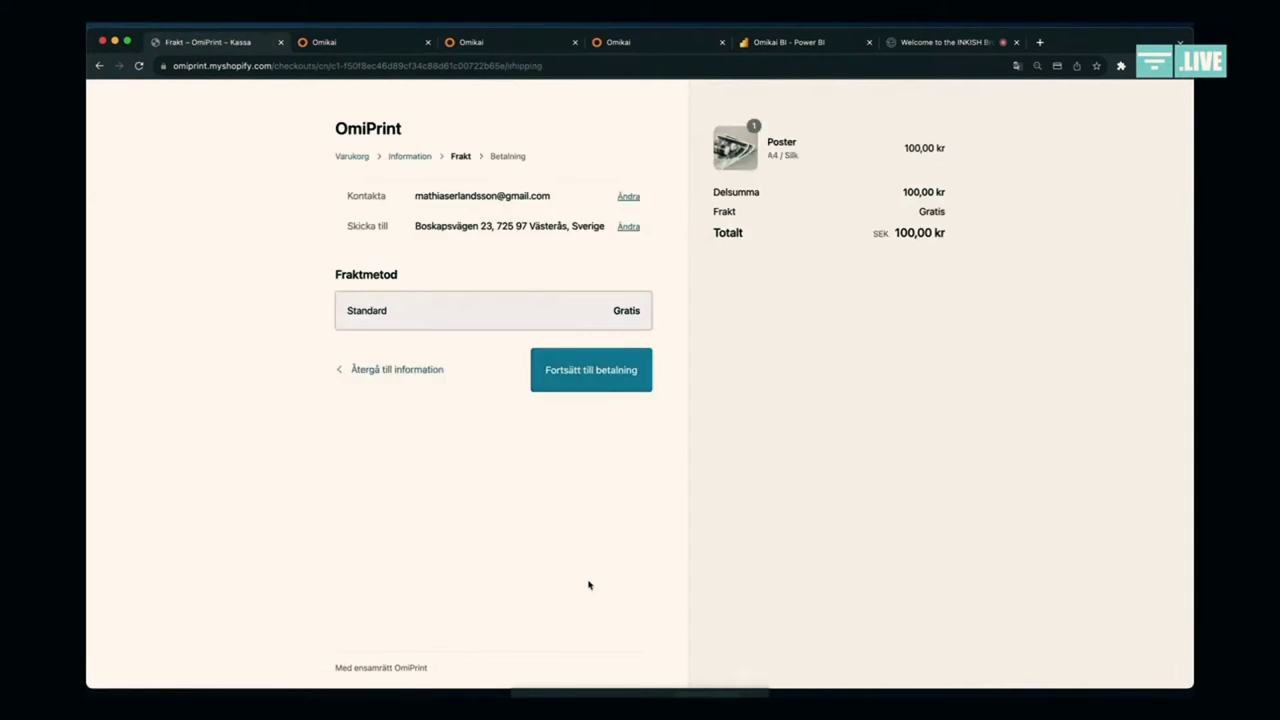
left_click(580, 377)
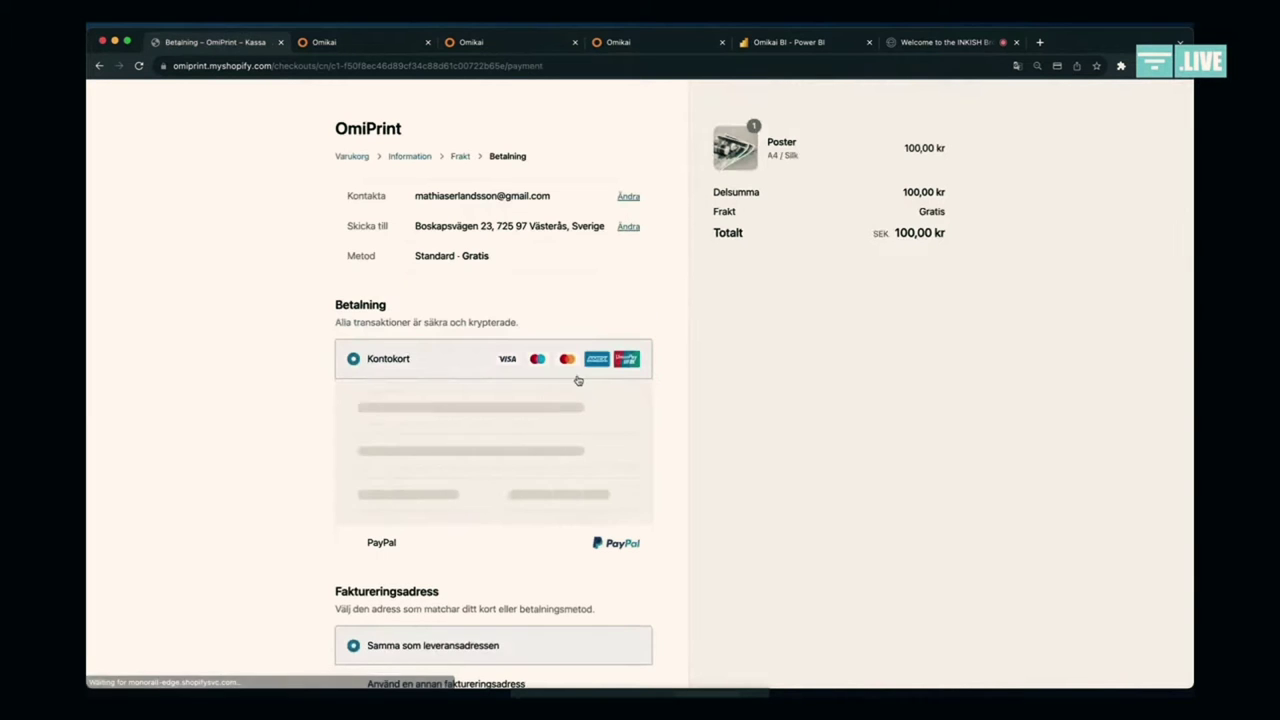
Step: Enter the test card number, cardholder name, expiry and CVC, and pay with Betala nu
left_click(517, 407)
type("4111")
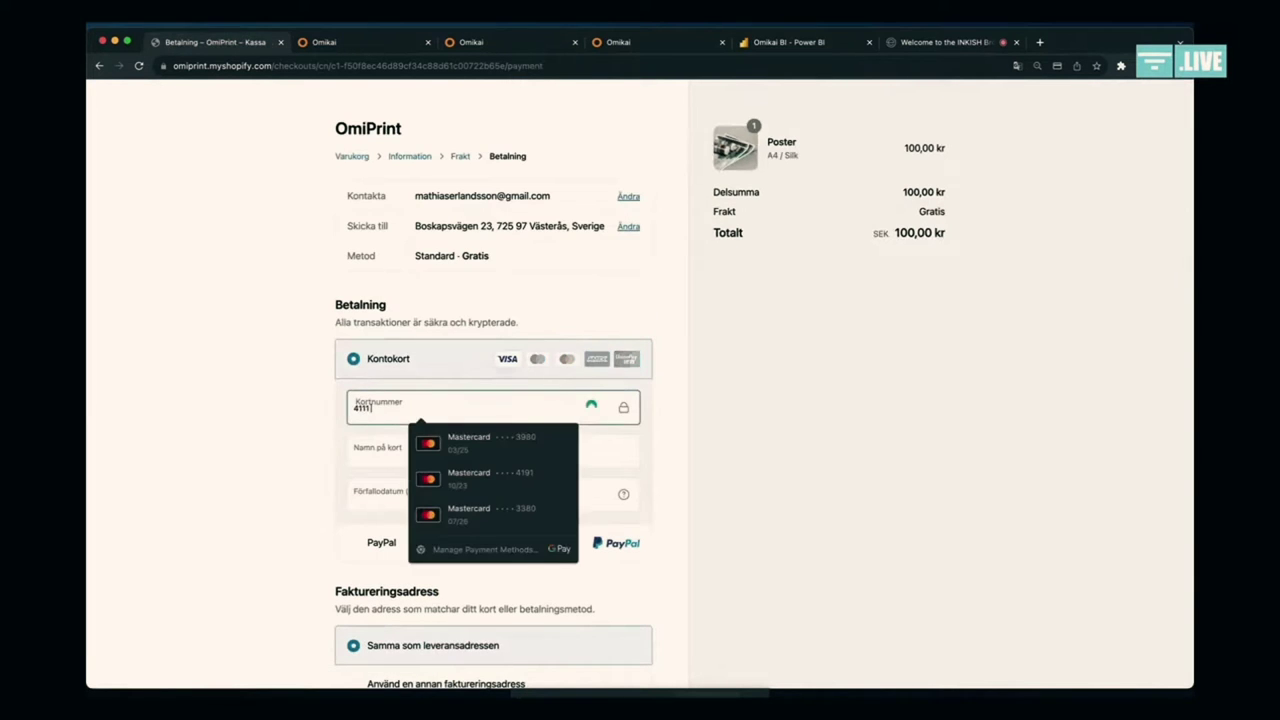
type("111111111")
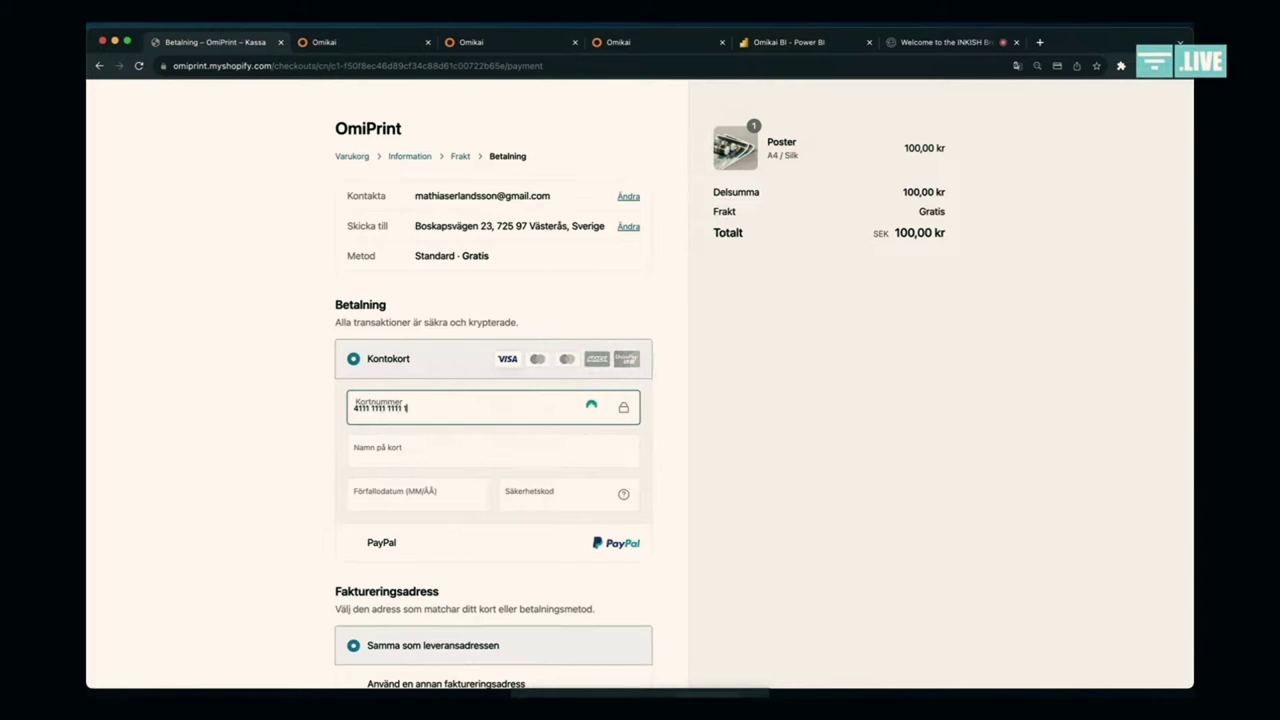
type("111")
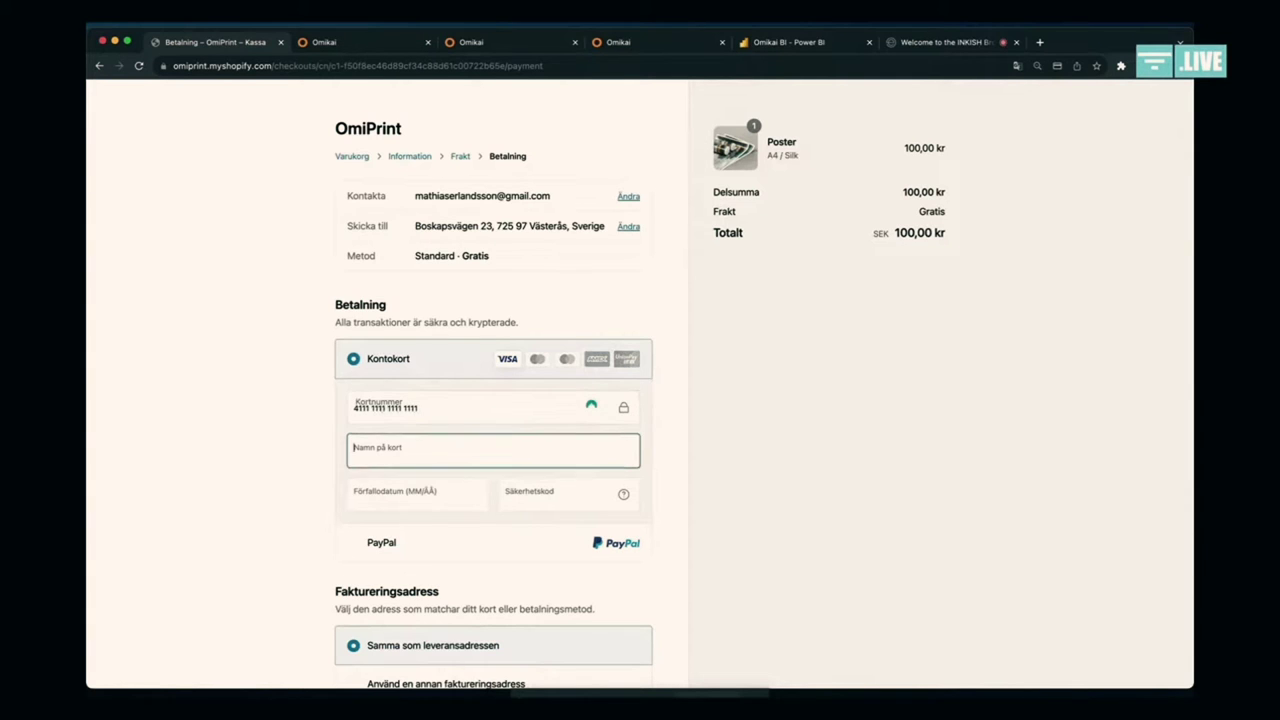
type("Mathias")
key("Tab")
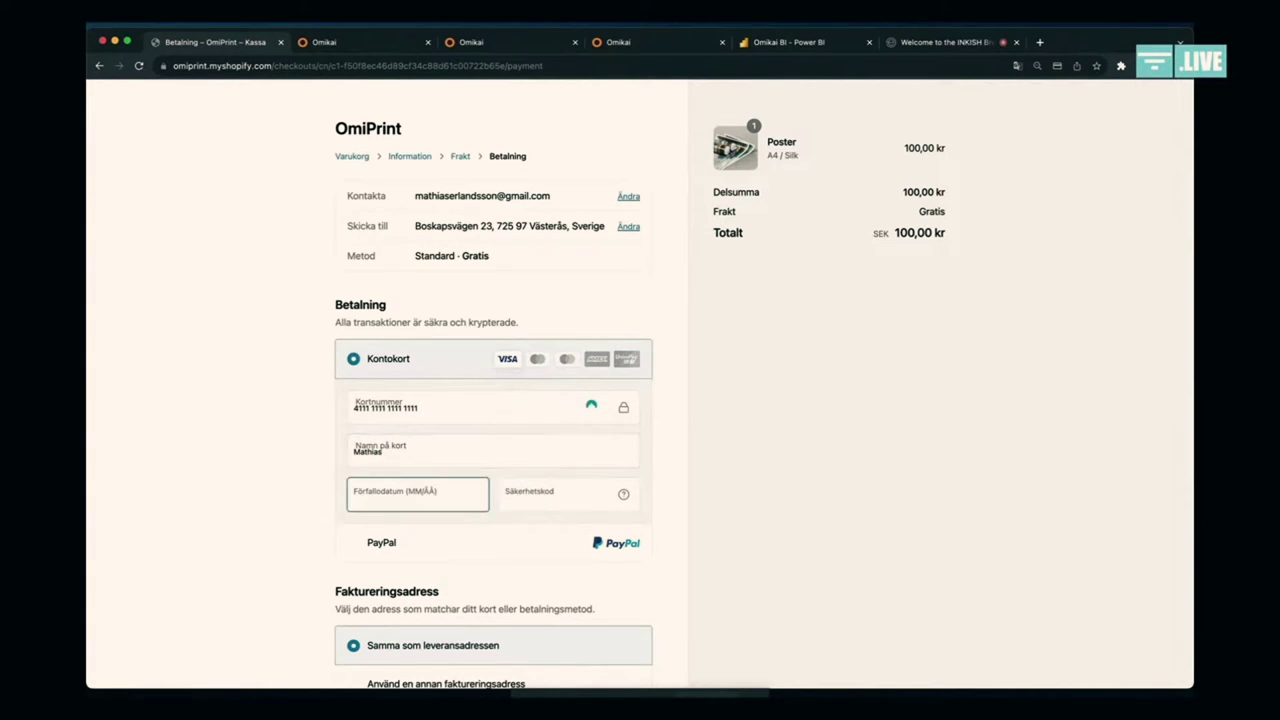
type("1232")
type("111")
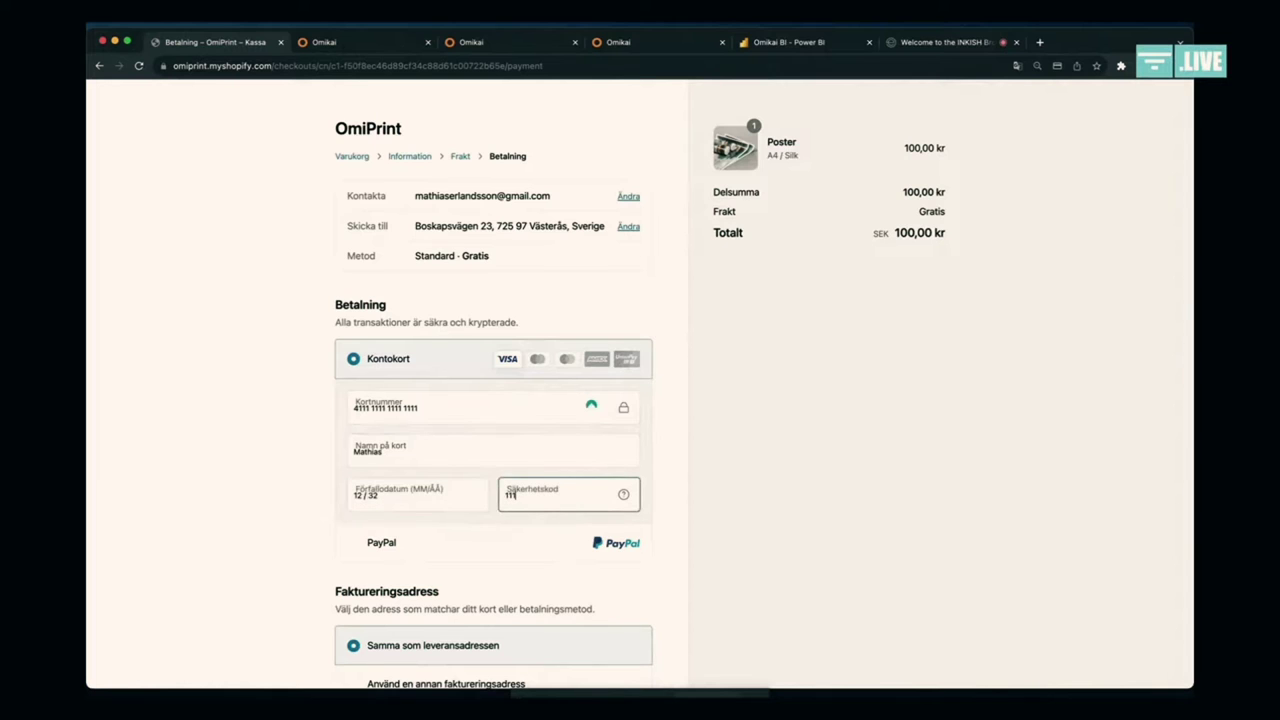
scroll(734, 346, "down", 3)
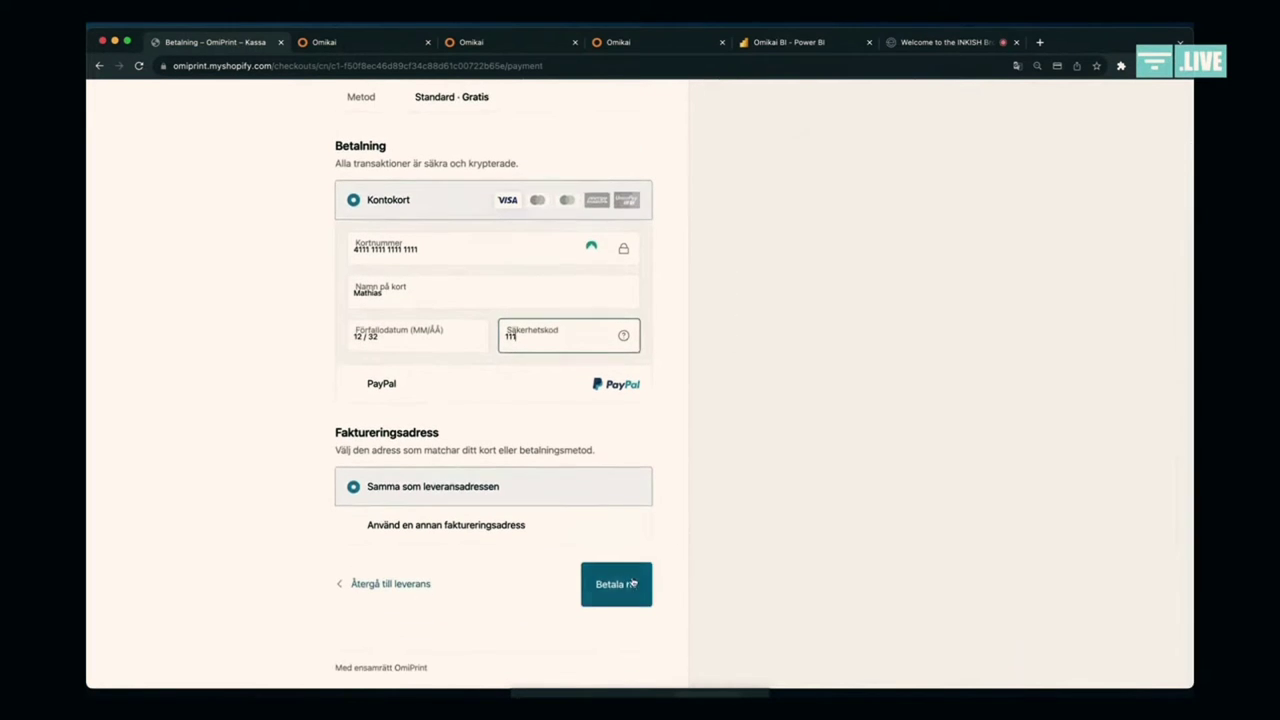
left_click(632, 583)
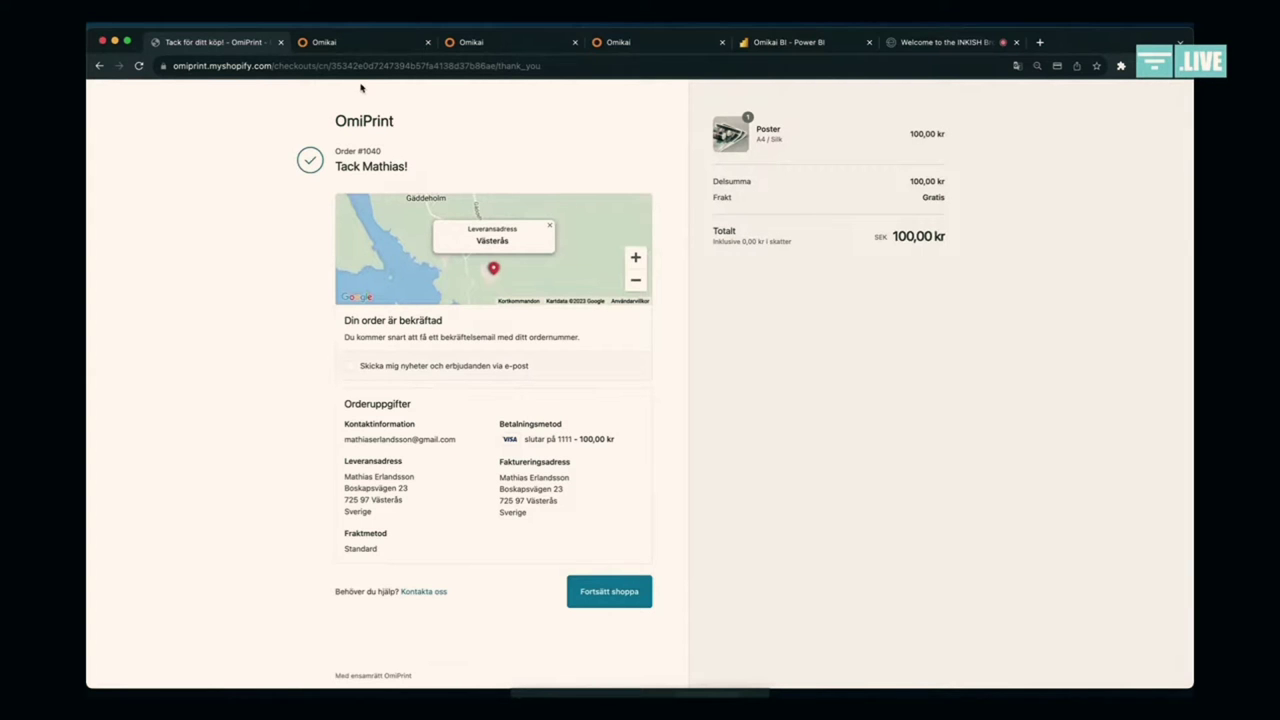
Step: Switch to the Omikai tab showing the CRM Company register
left_click(404, 47)
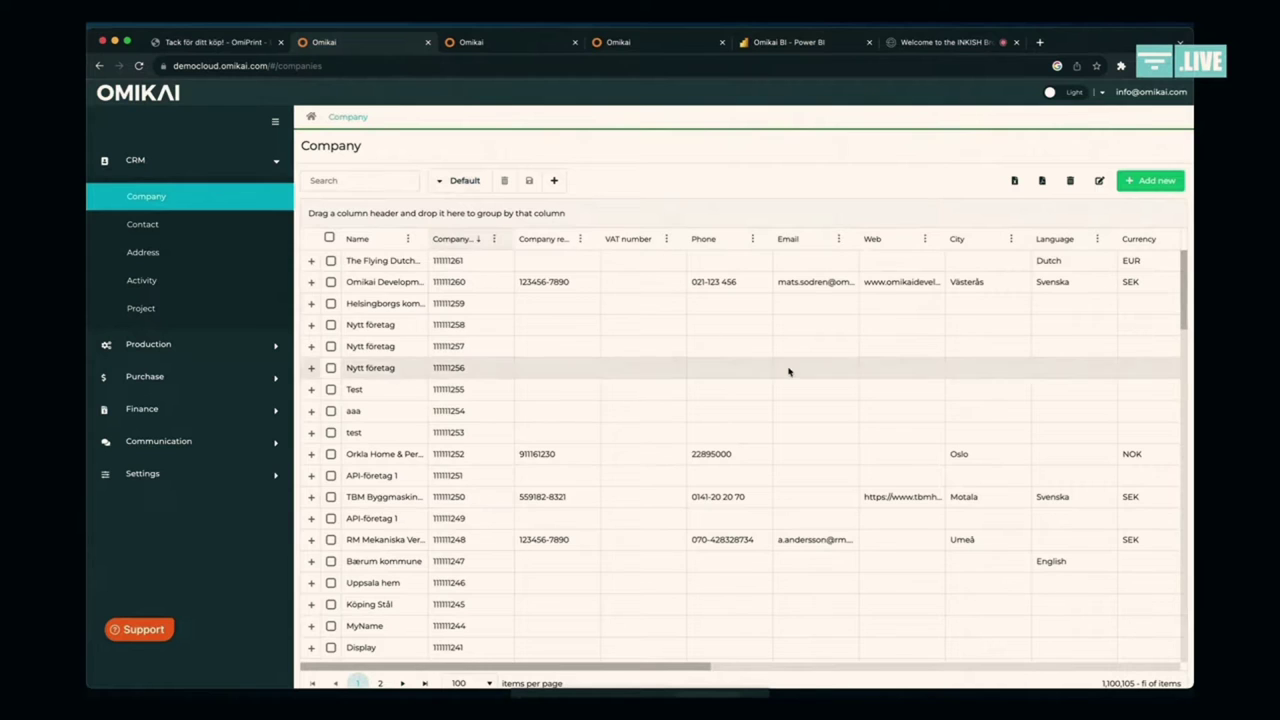
Step: Search the Company grid for 'xyz' and open the XYZ Customer record
scroll(788, 372, "right", 5)
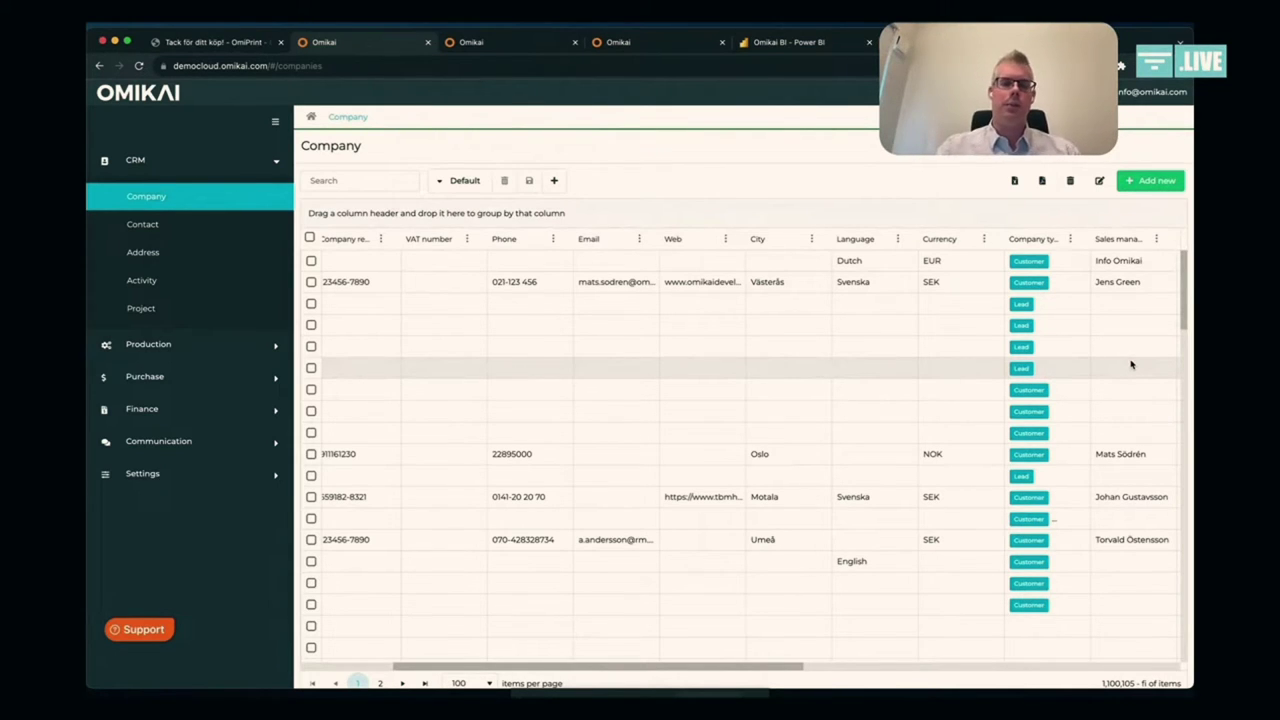
scroll(1131, 365, "left", 5)
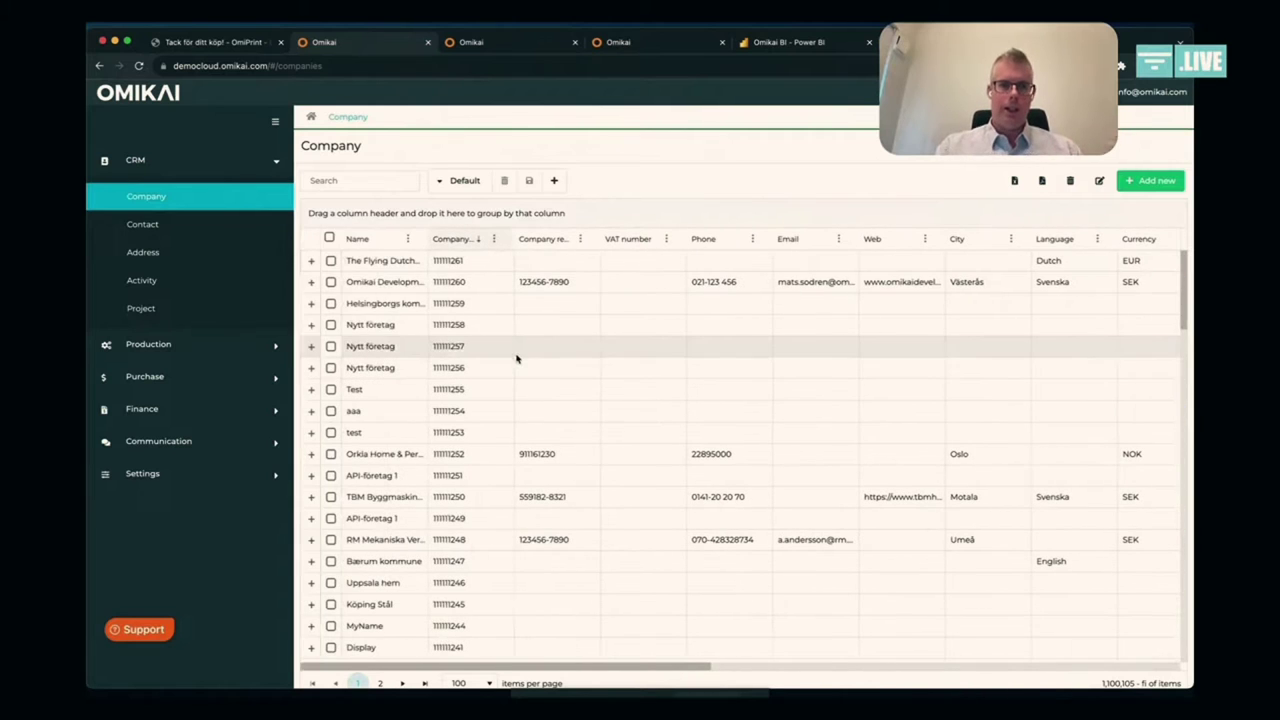
left_click(381, 184)
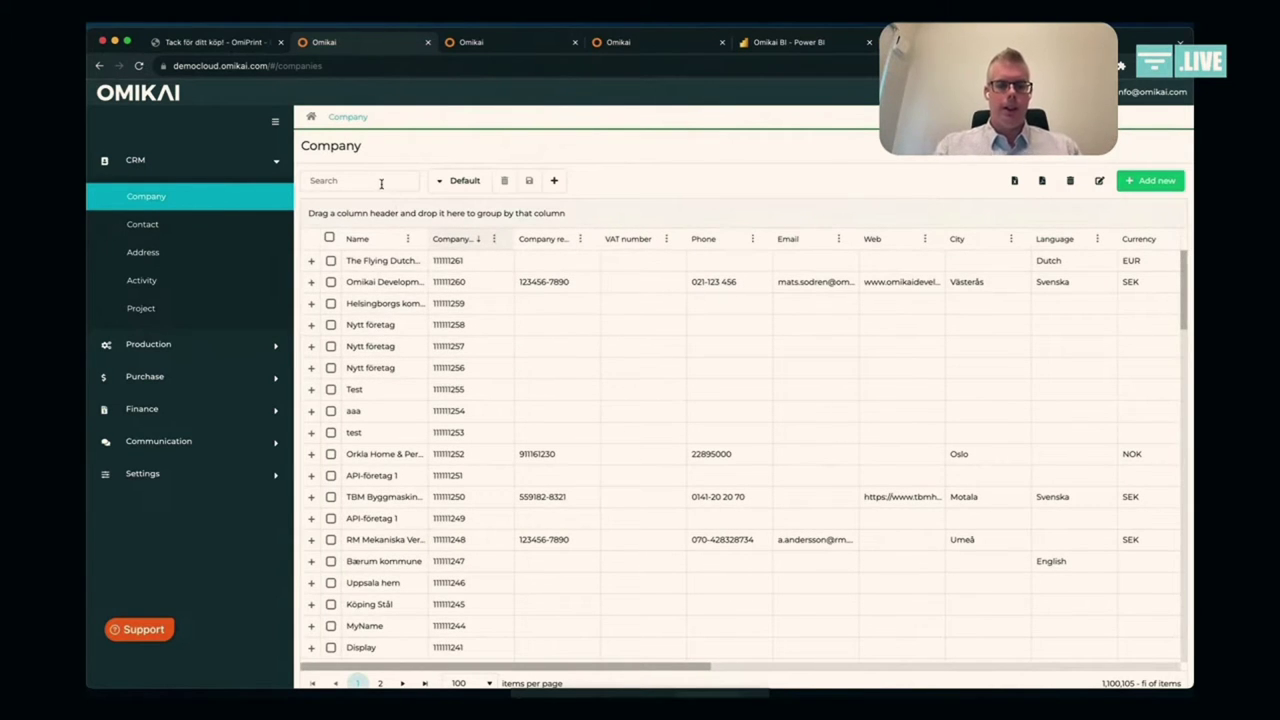
type("xyz")
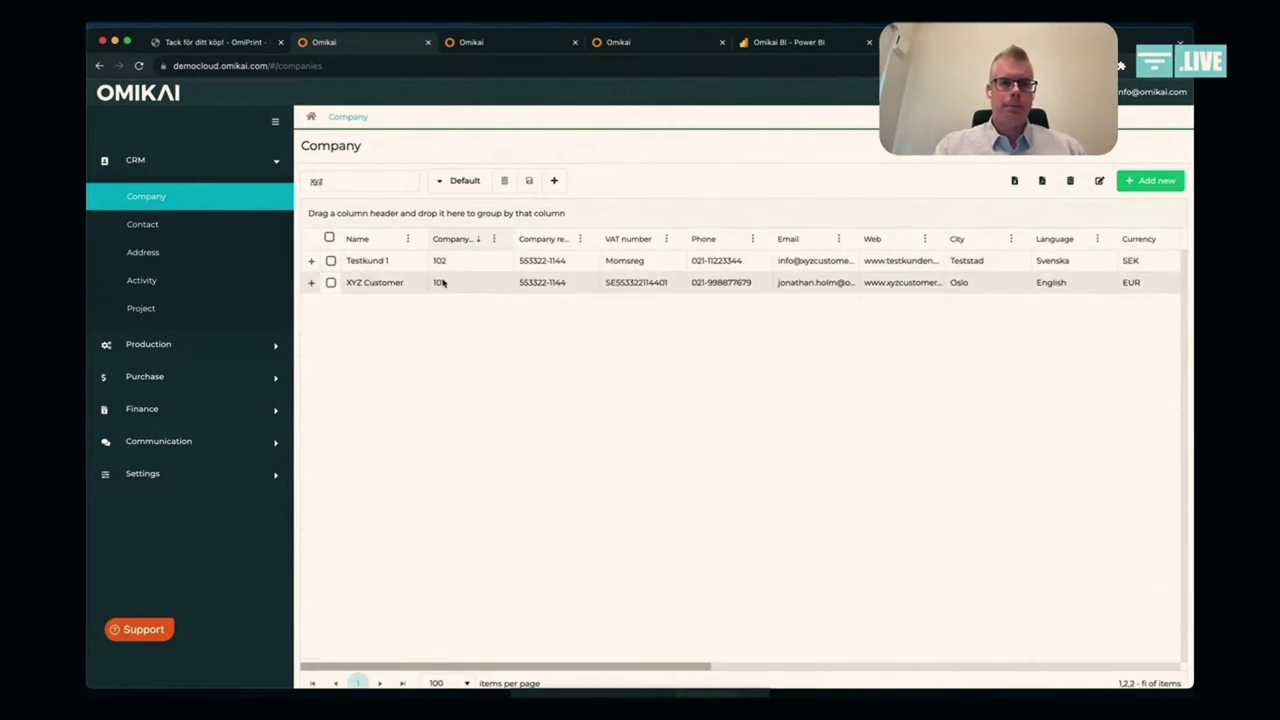
left_click(443, 283)
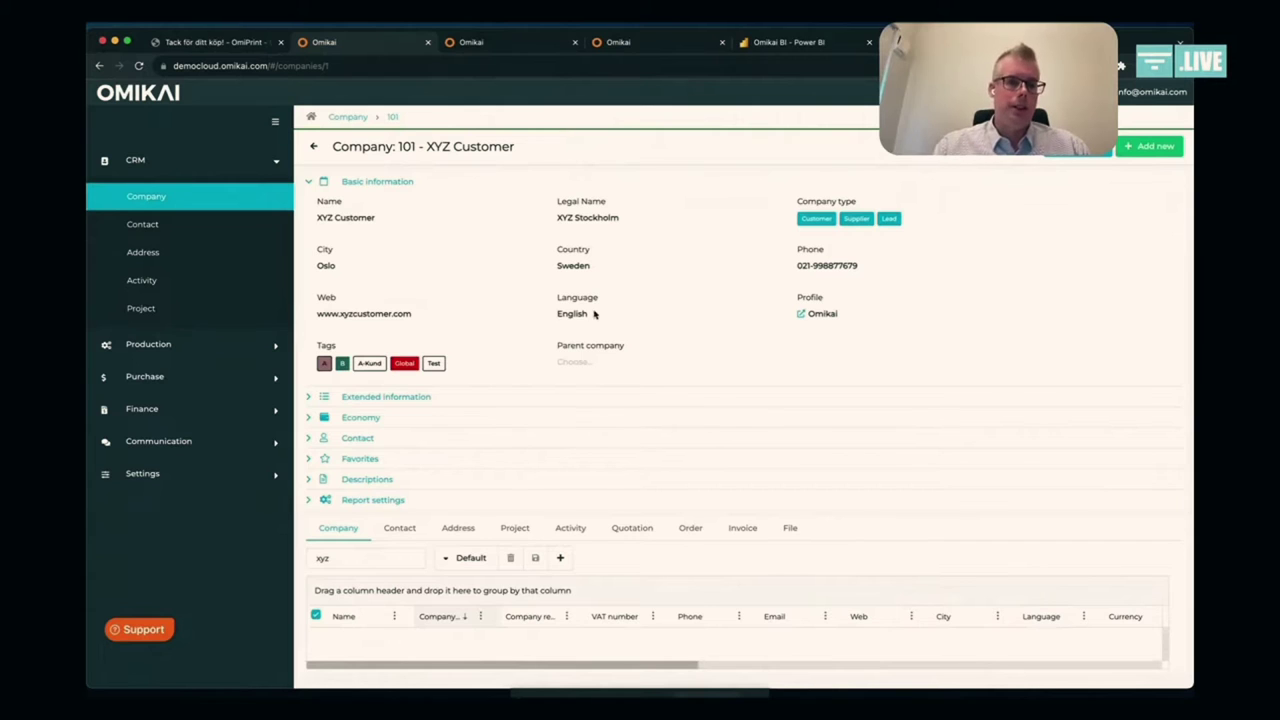
Step: Peek at the economy and contact sections, then list XYZ Customer's contacts via the Contact tab
left_click(376, 418)
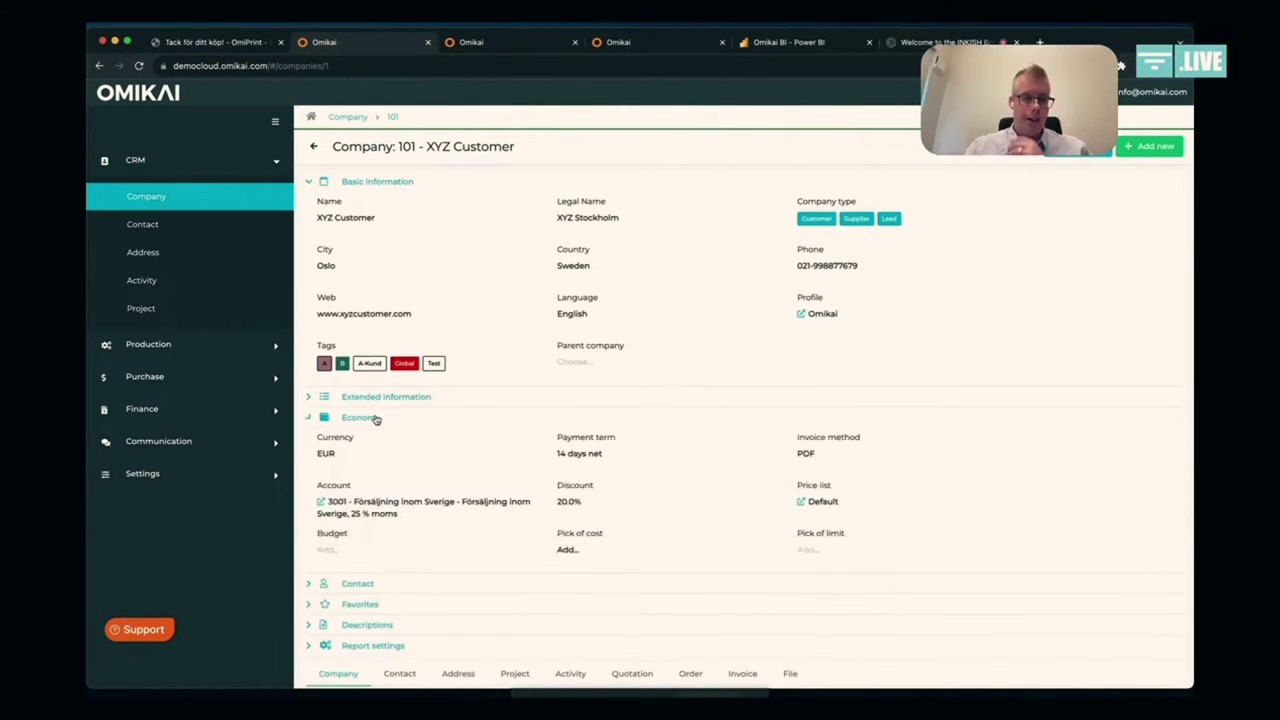
left_click(369, 588)
left_click(369, 588)
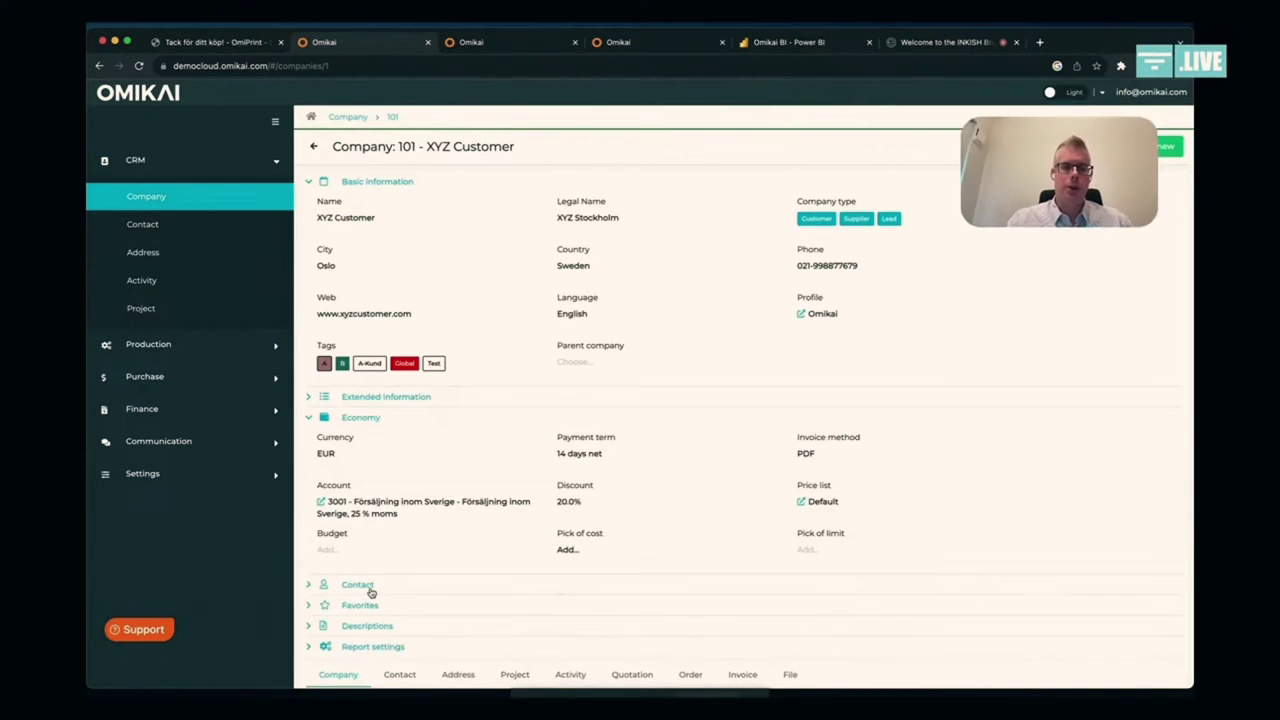
left_click(369, 424)
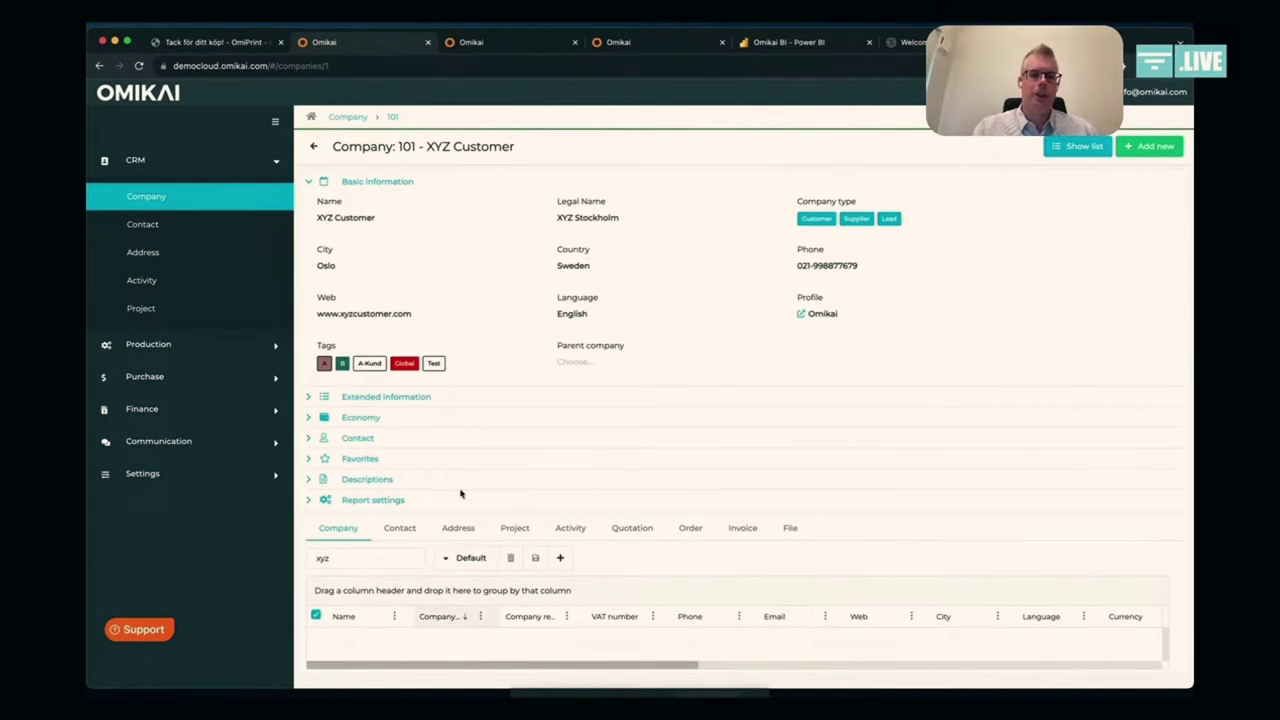
left_click(455, 528)
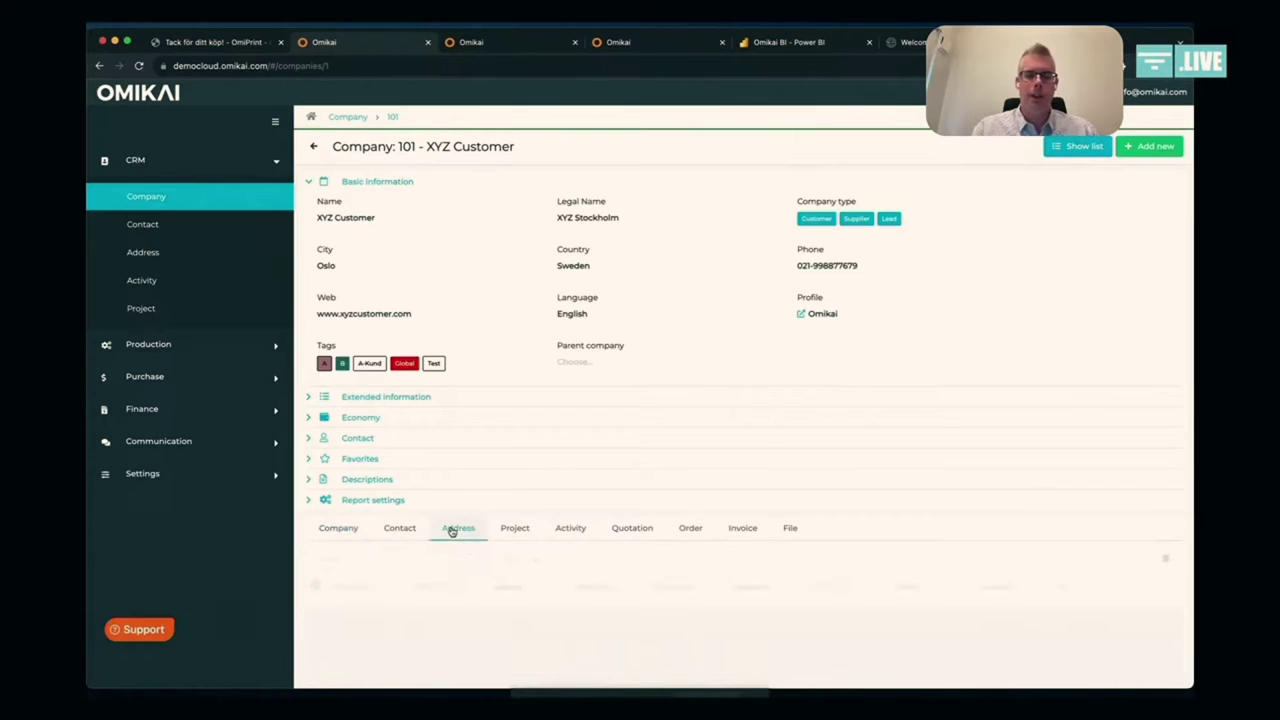
left_click(400, 528)
scroll(410, 533, "down", 1)
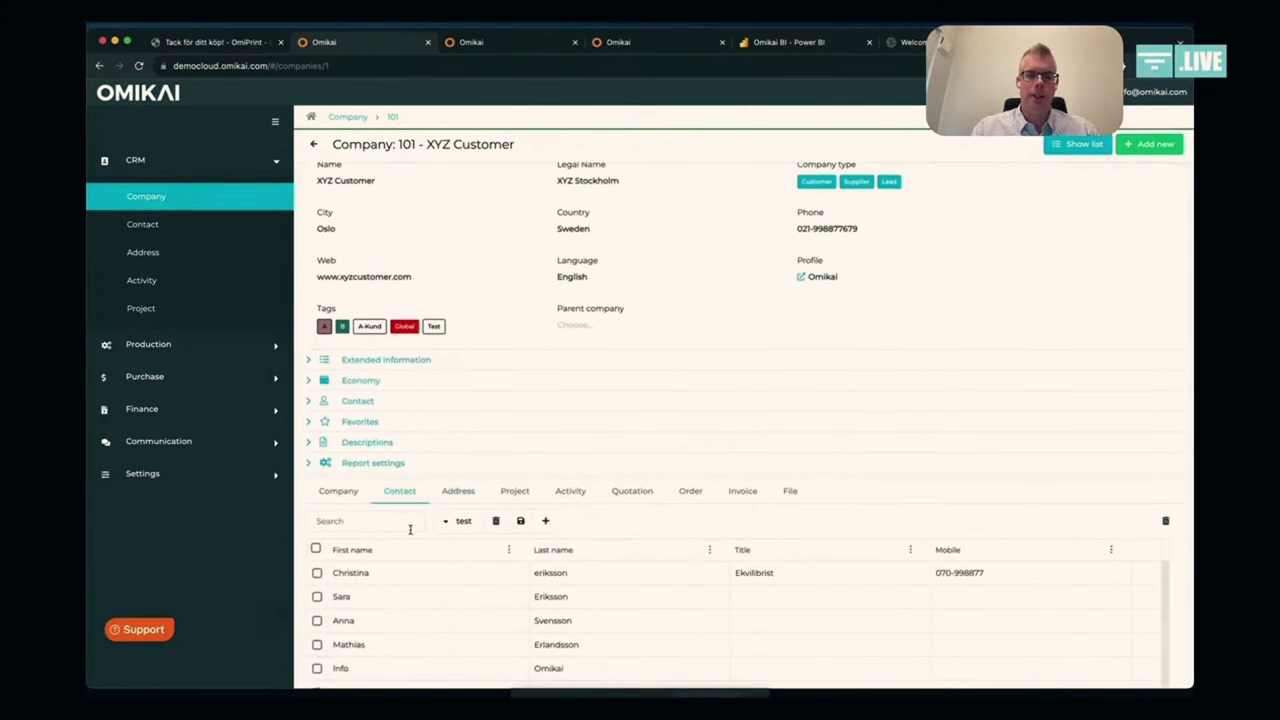
scroll(486, 449, "up", 1)
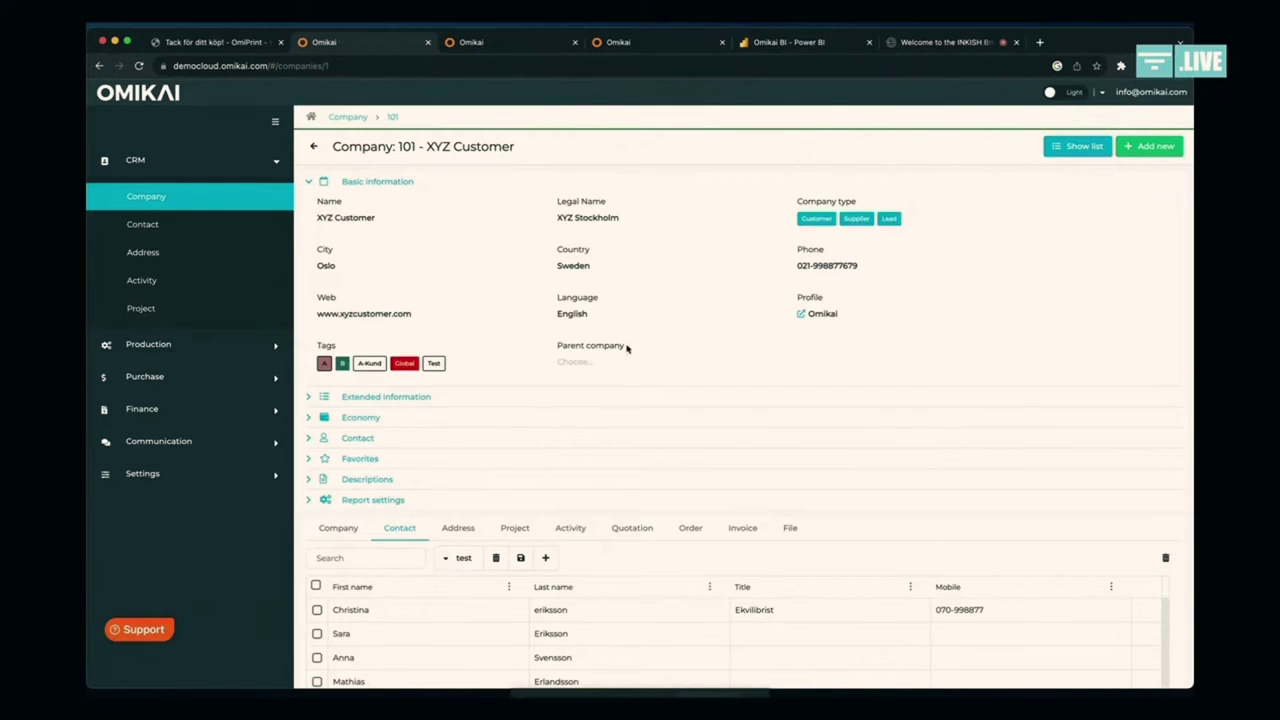
Step: Change XYZ Customer's city from Oslo to Stockholm
left_click(329, 264)
type("St")
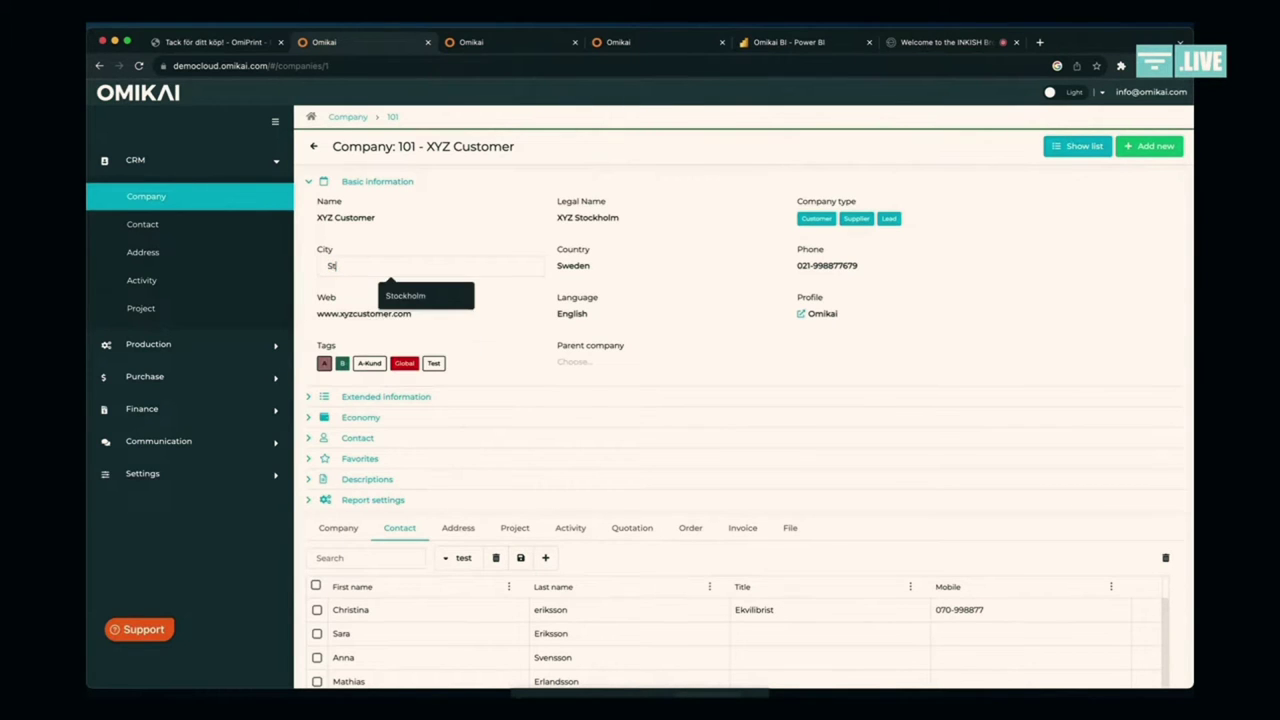
type("ockholm")
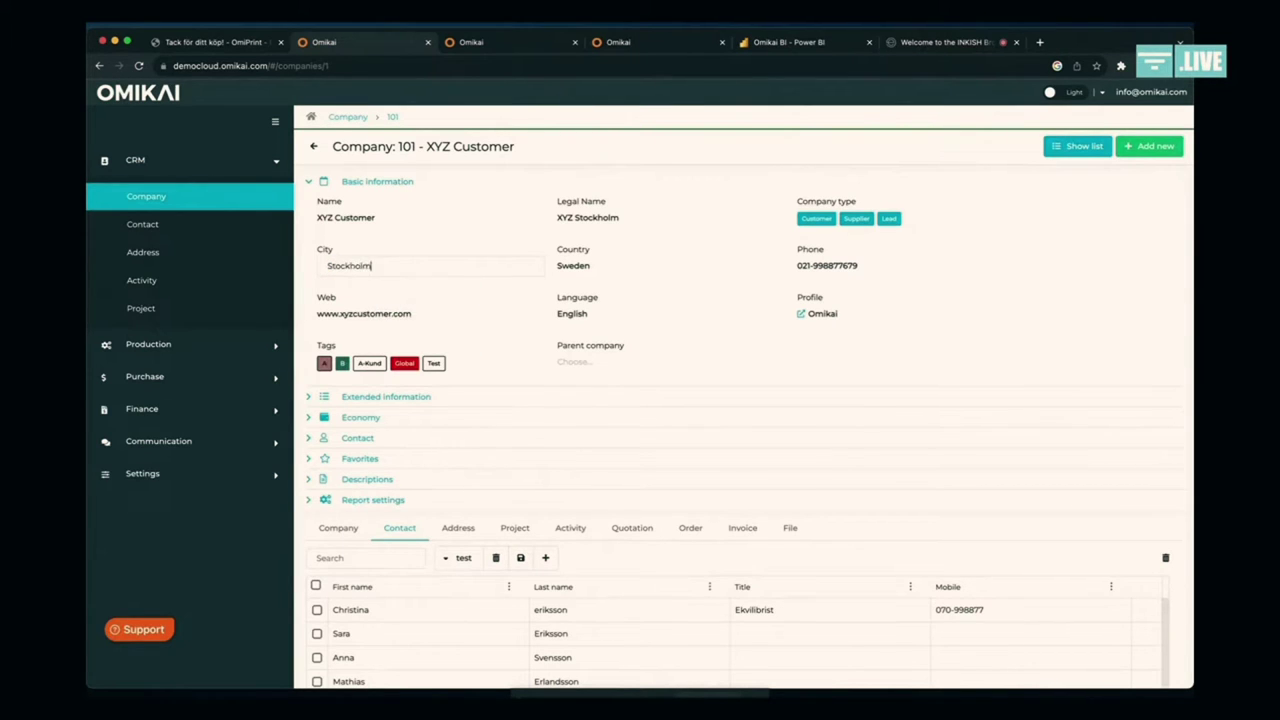
key("Return")
Step: Replace the first contact's last name with the corrected surname and recheck the city field
left_click(603, 607)
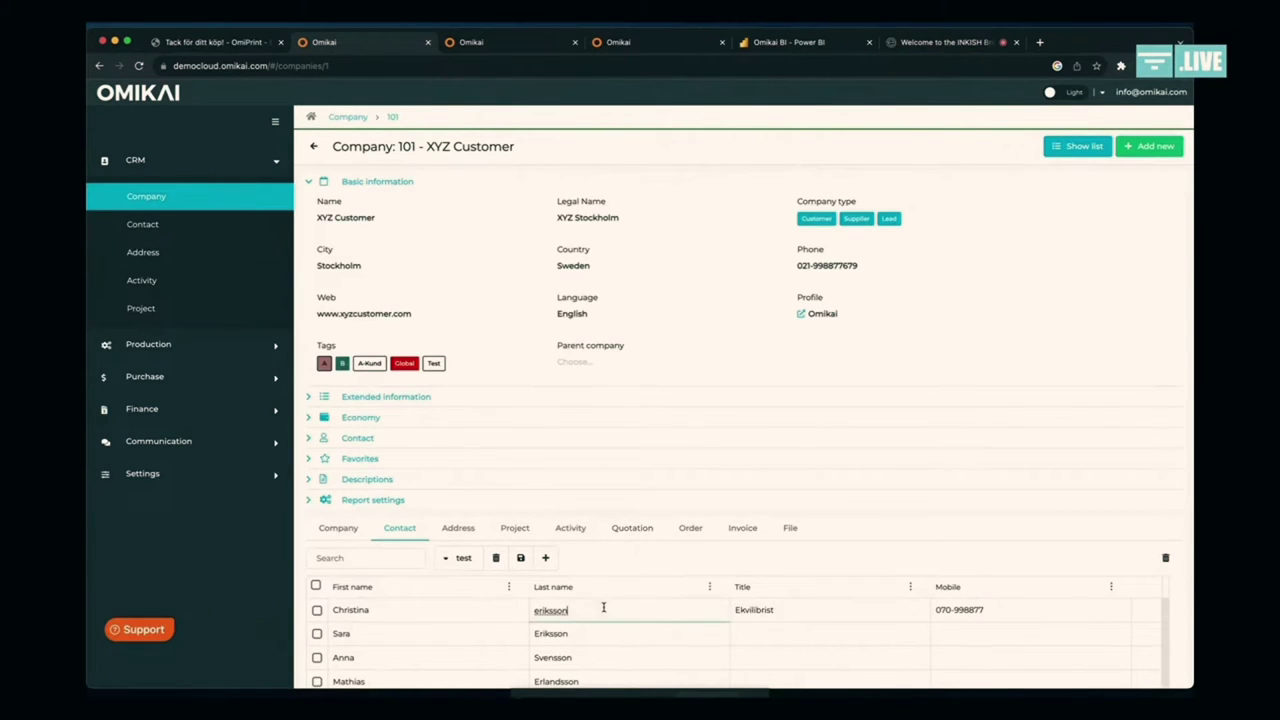
double_click(603, 607)
type("Larsson")
key("Return")
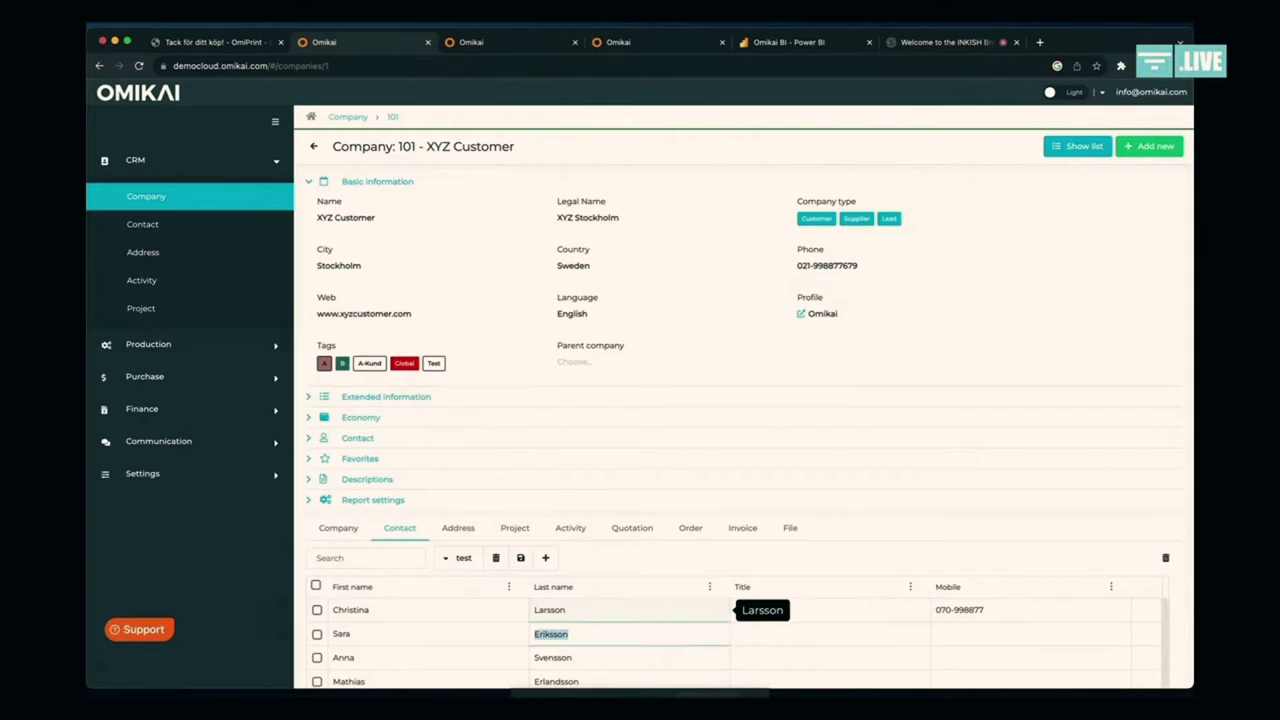
double_click(354, 265)
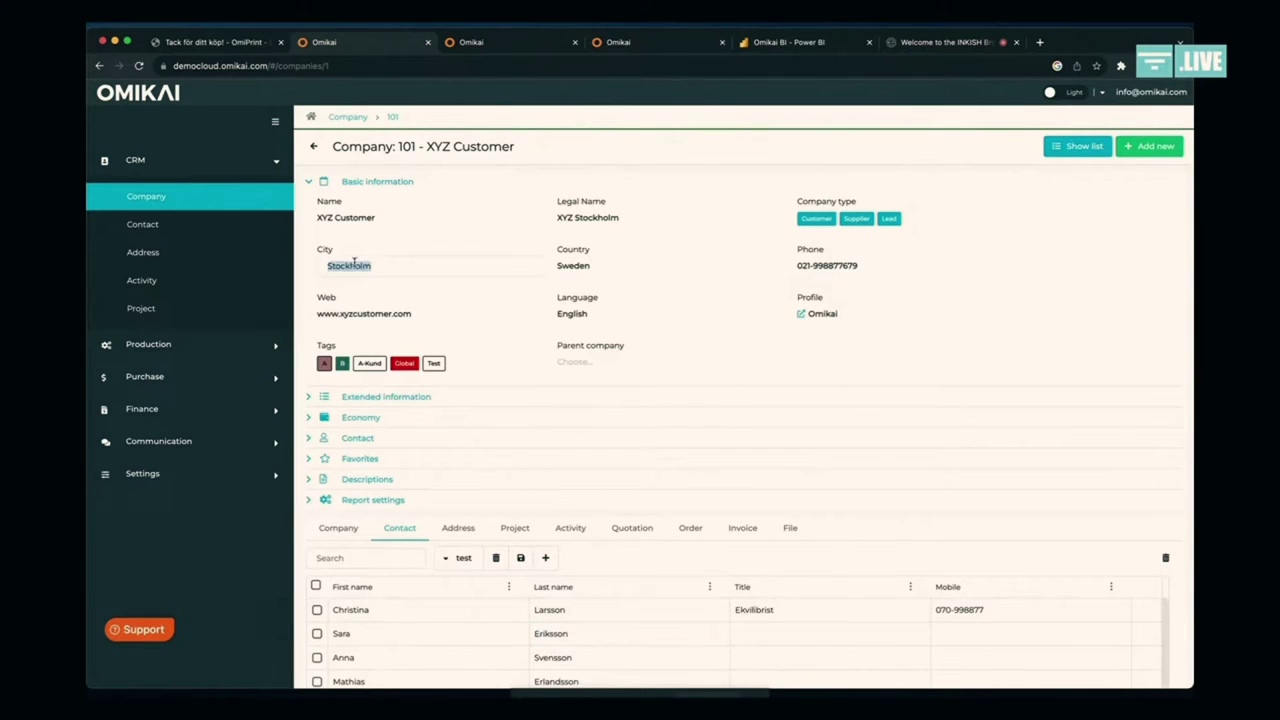
key("Tab")
key("Tab")
key("shift+Tab")
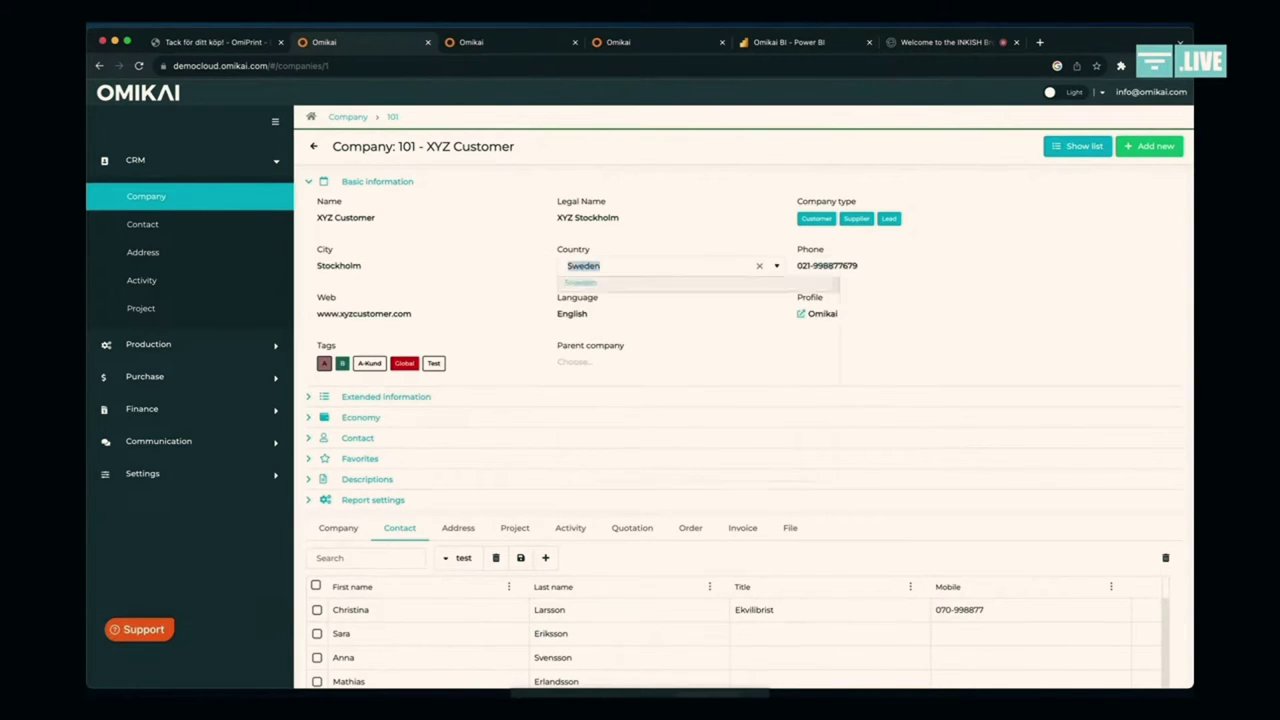
key("shift+Tab")
key("shift+Tab")
key("shift+Tab")
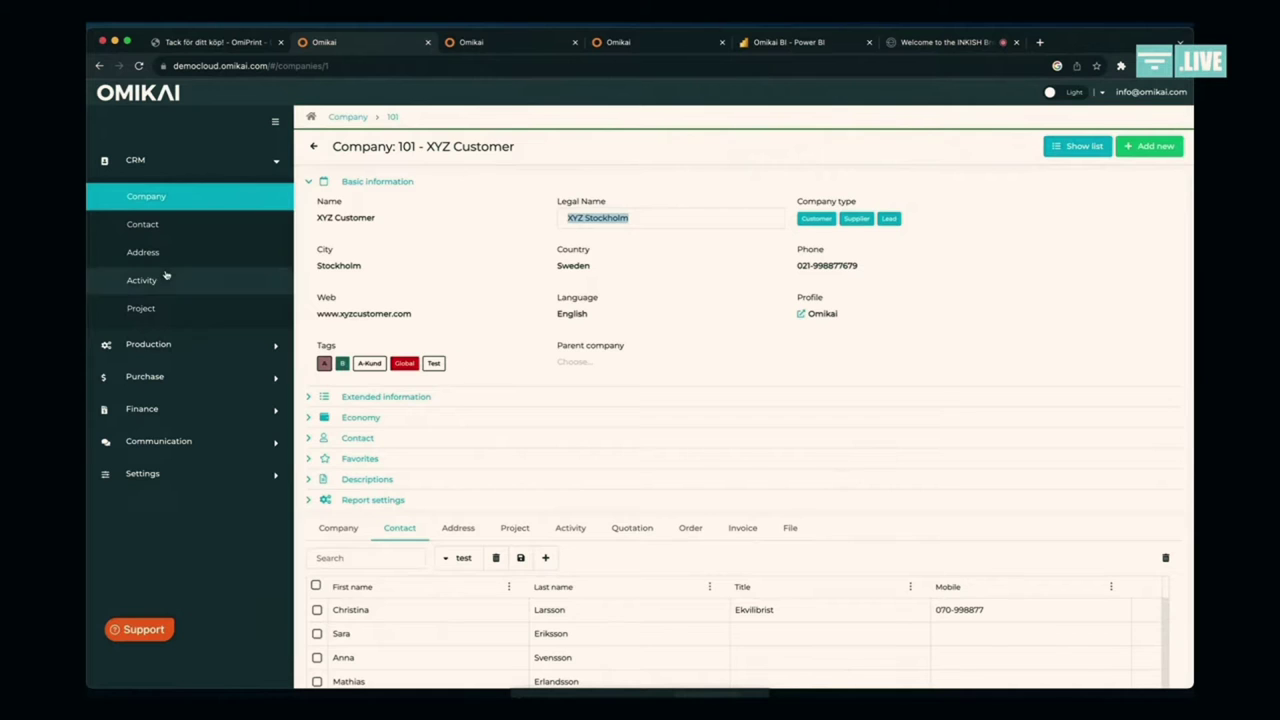
Step: Browse the Production quotation and order lists and planning calendar, then open the Planning card list
left_click(178, 344)
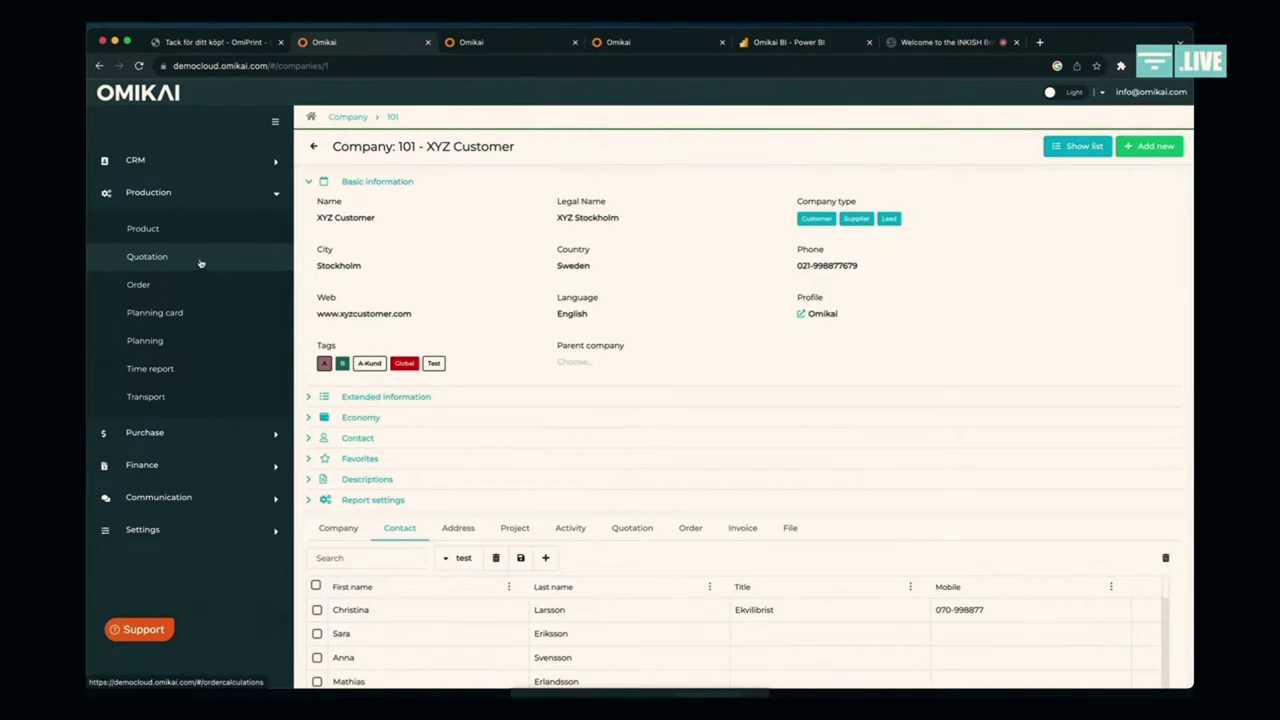
left_click(200, 263)
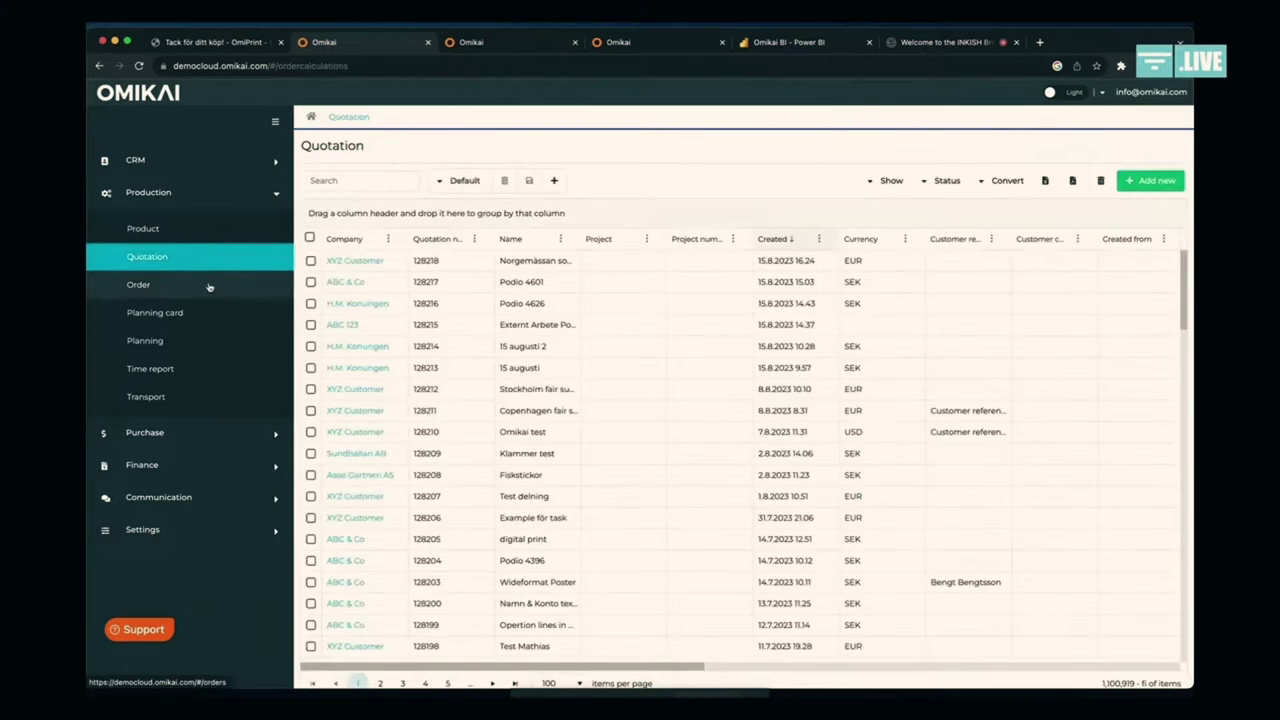
left_click(209, 286)
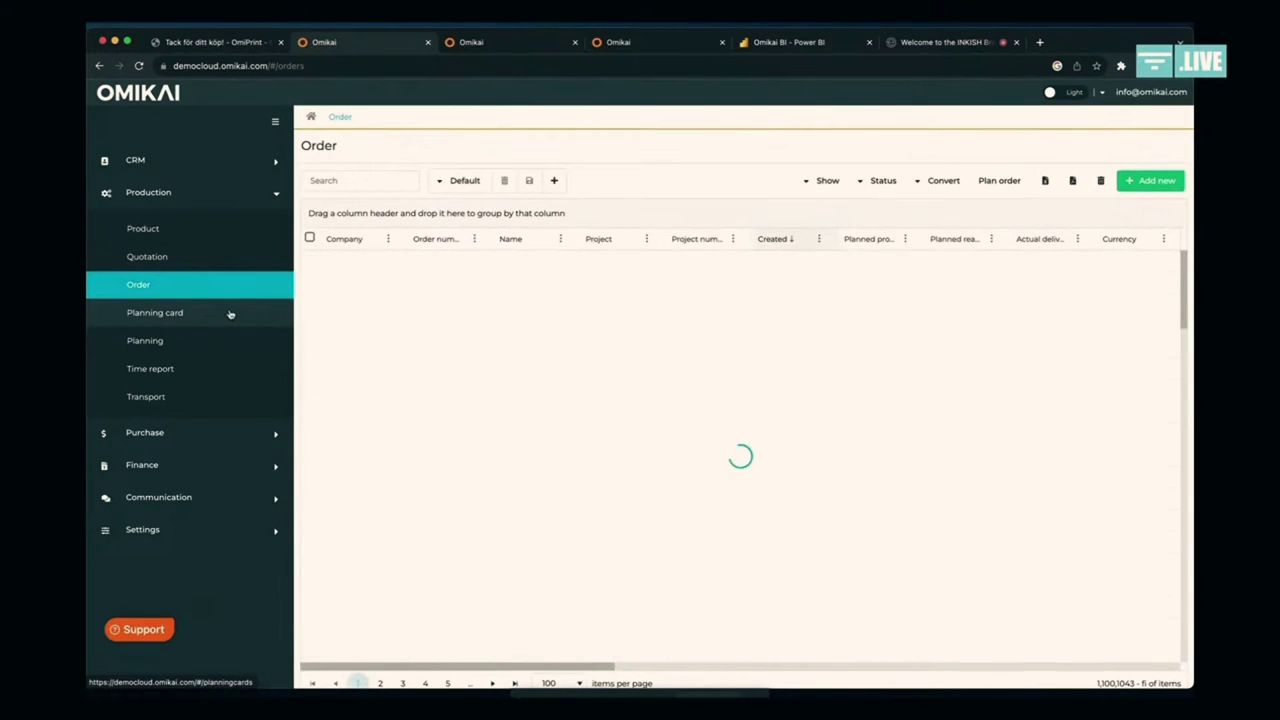
left_click(510, 45)
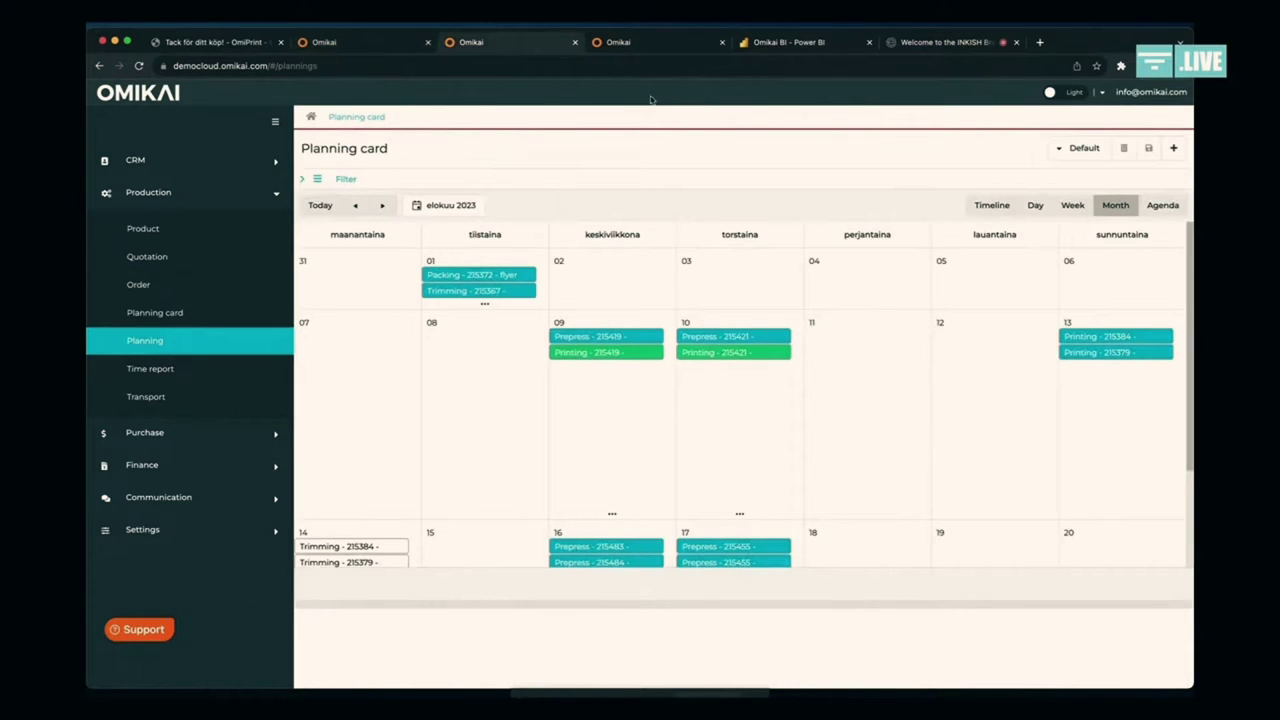
left_click(660, 45)
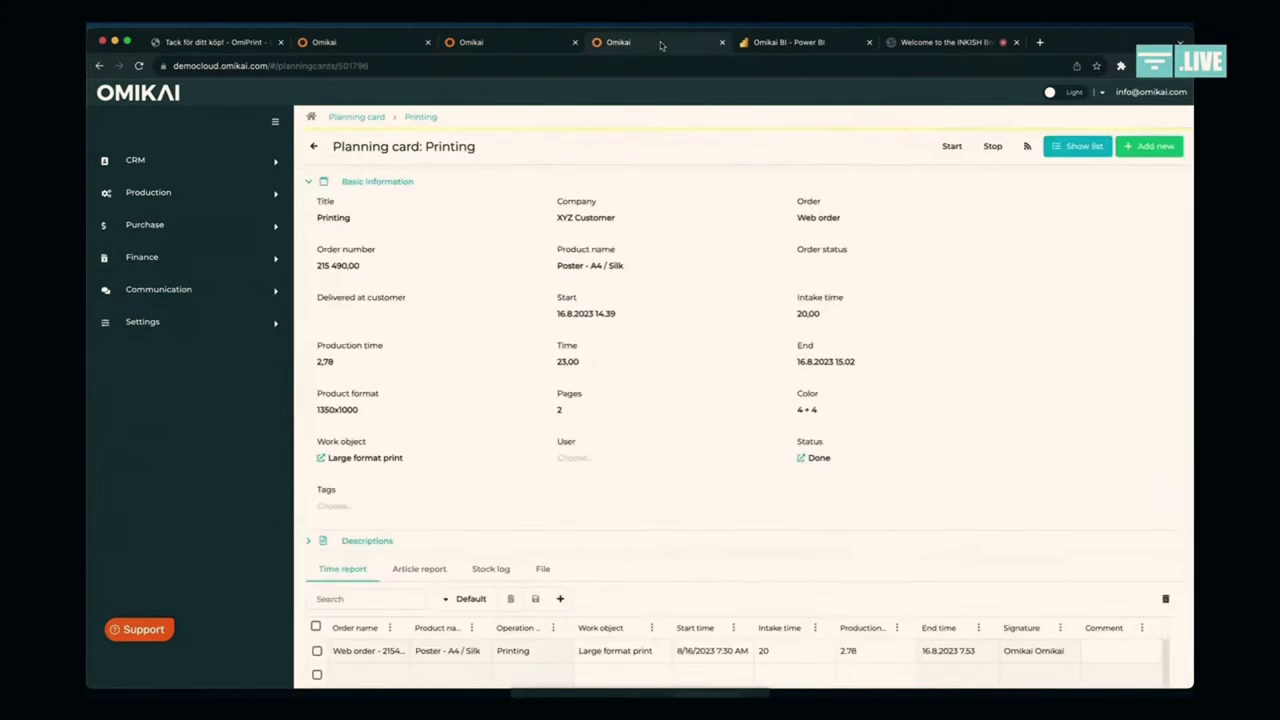
left_click(338, 117)
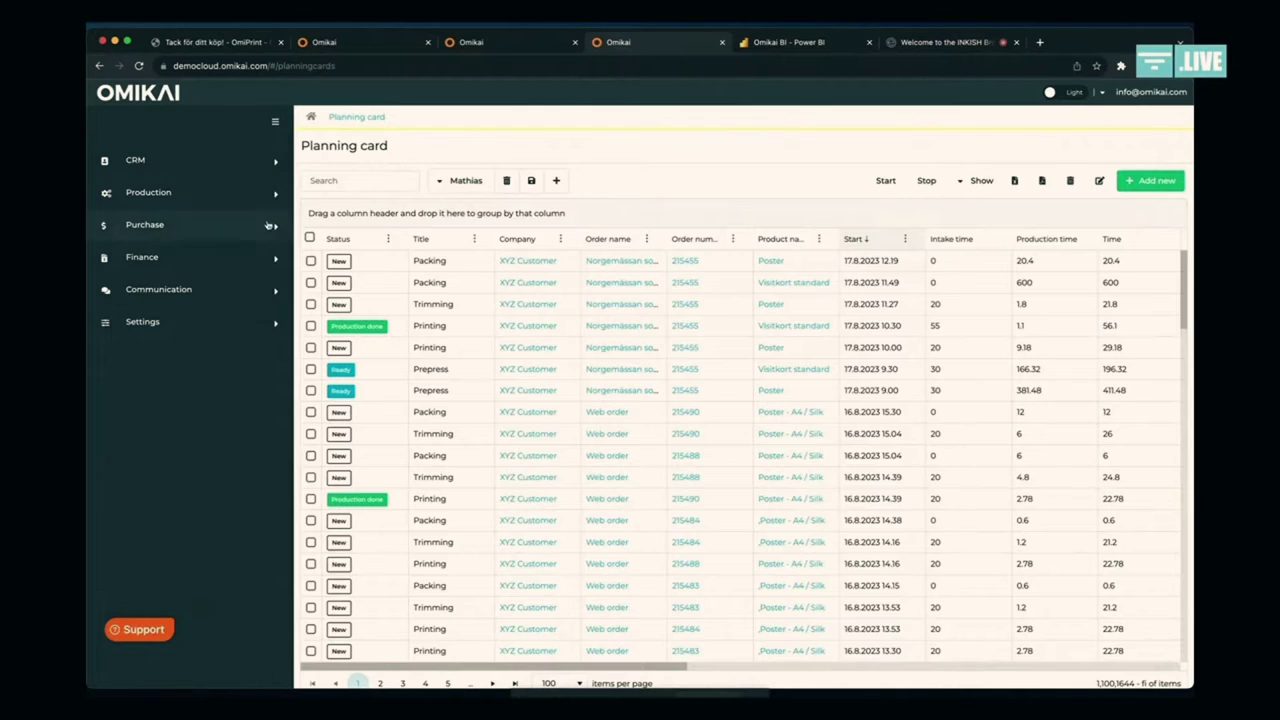
Step: View the Production transport list, then open the Purchase Article register
left_click(250, 194)
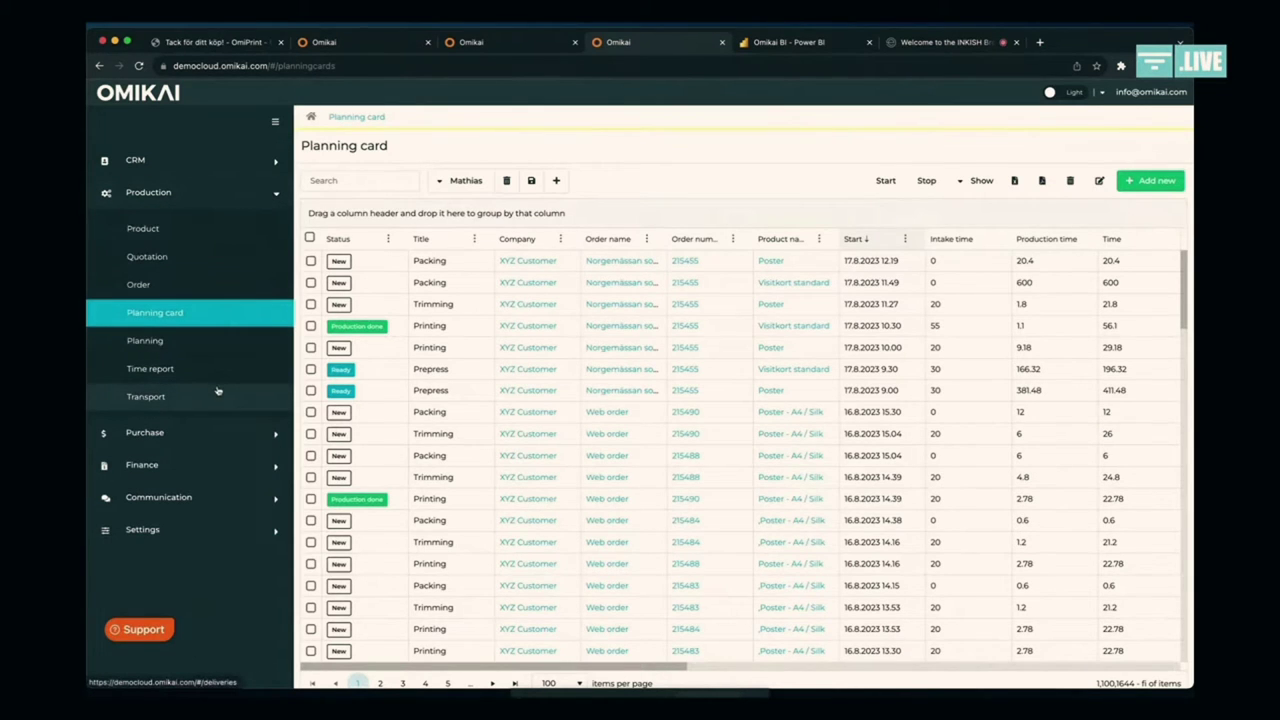
left_click(217, 390)
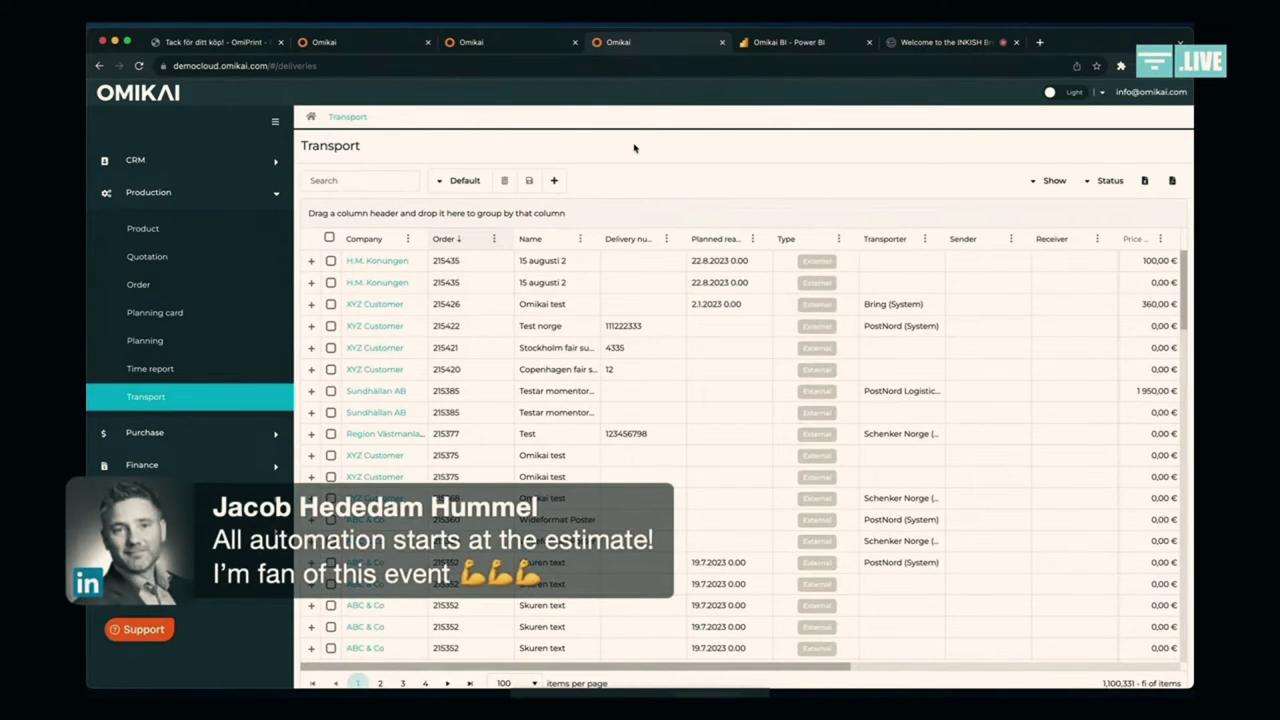
left_click(236, 433)
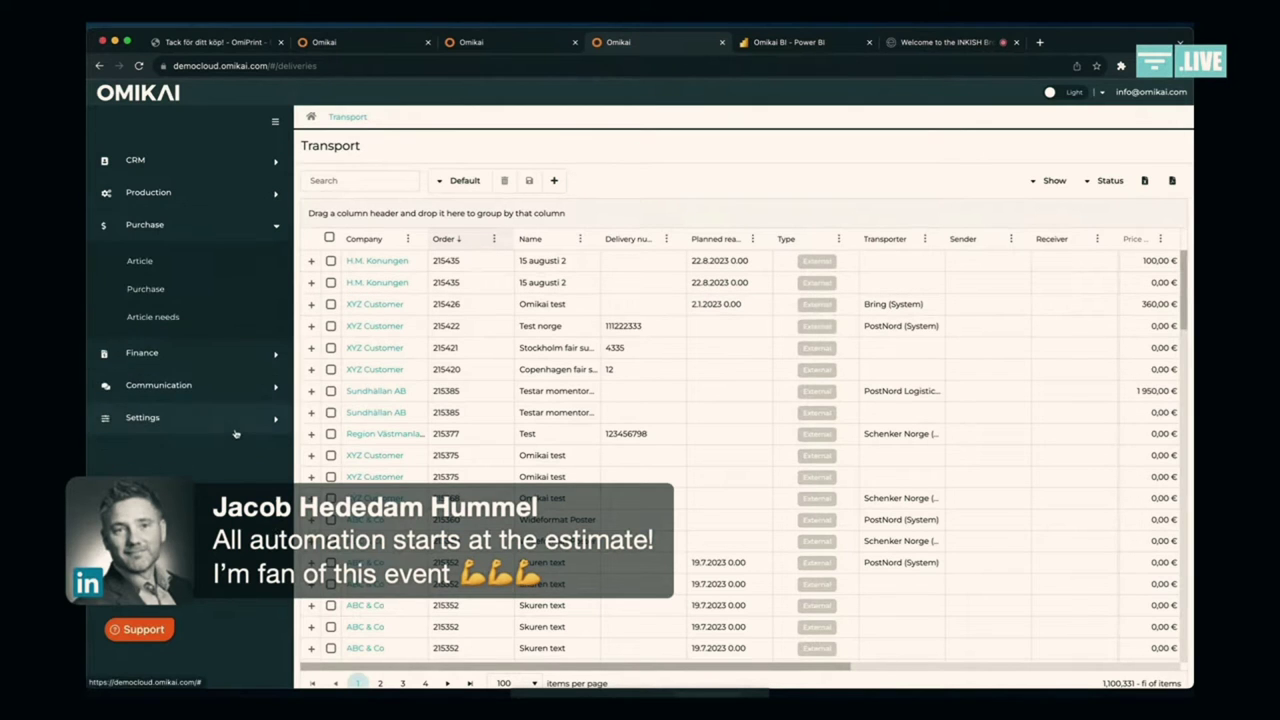
left_click(211, 265)
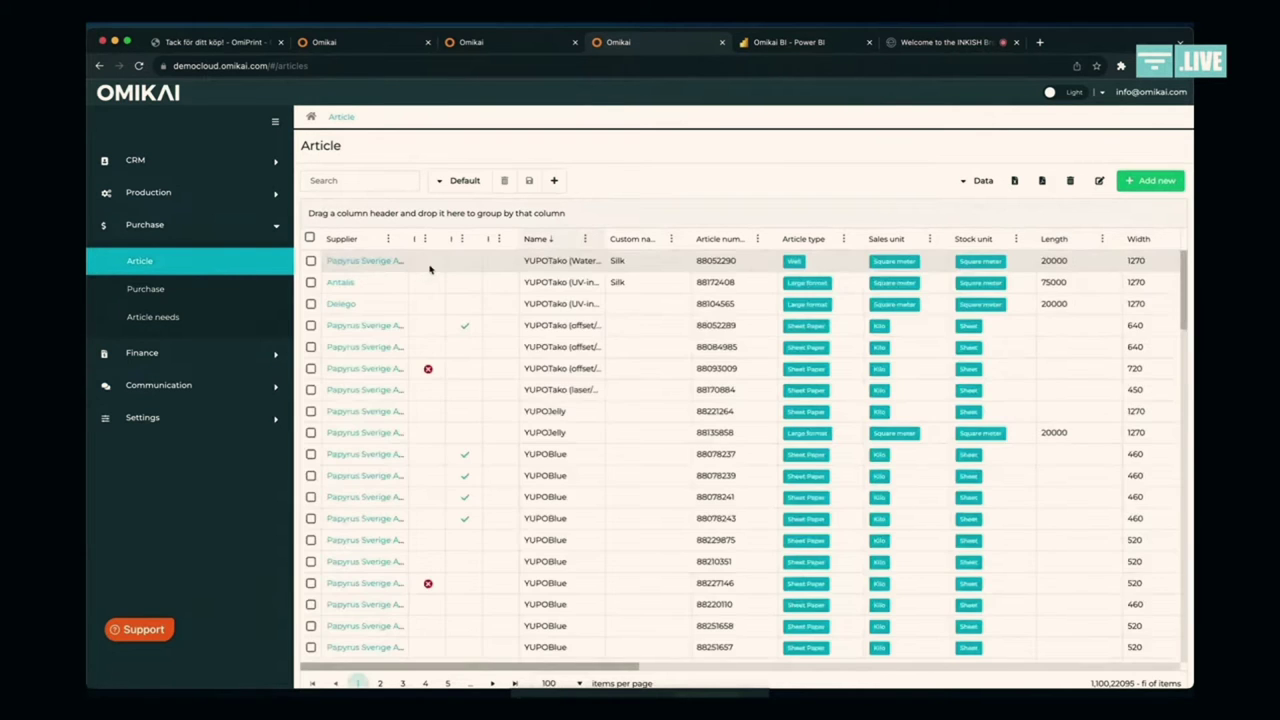
Step: Open article 88052290 YUPOTako (Waterbased) and view its stock log with balance 1 000,00
left_click(479, 264)
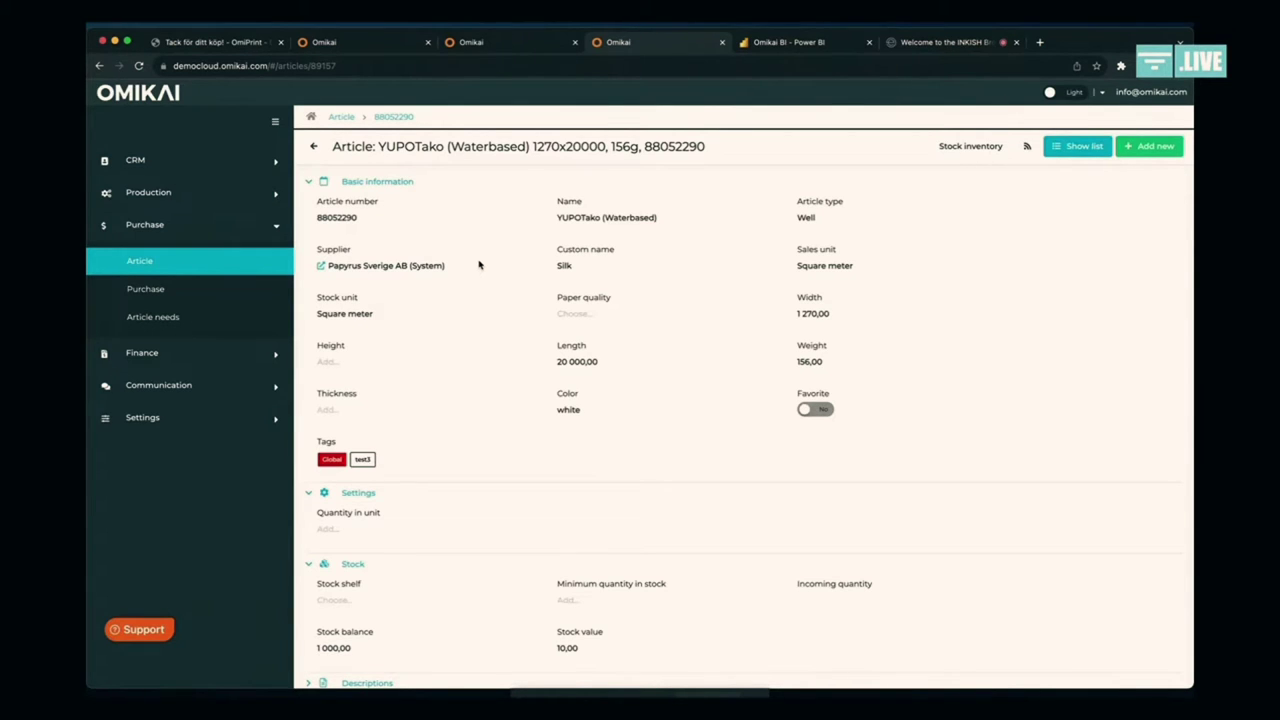
scroll(479, 265, "down", 1)
scroll(479, 265, "down", 2)
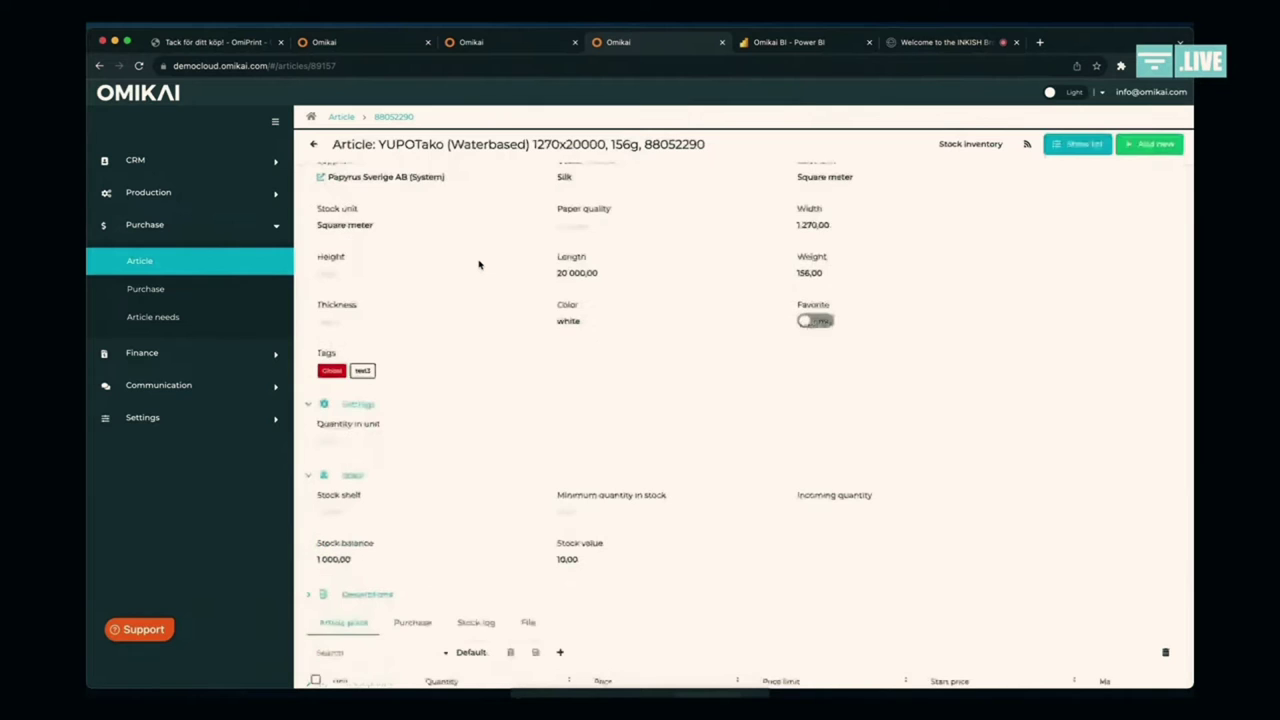
scroll(479, 265, "down", 1)
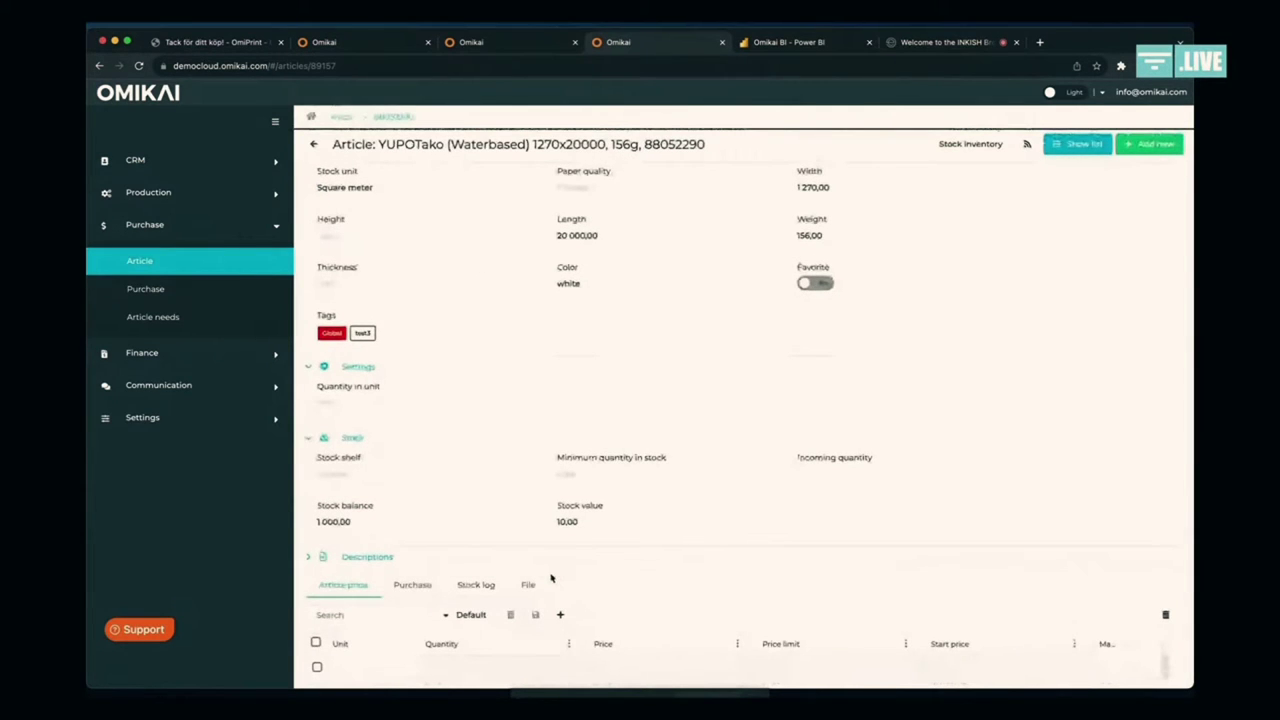
left_click(480, 585)
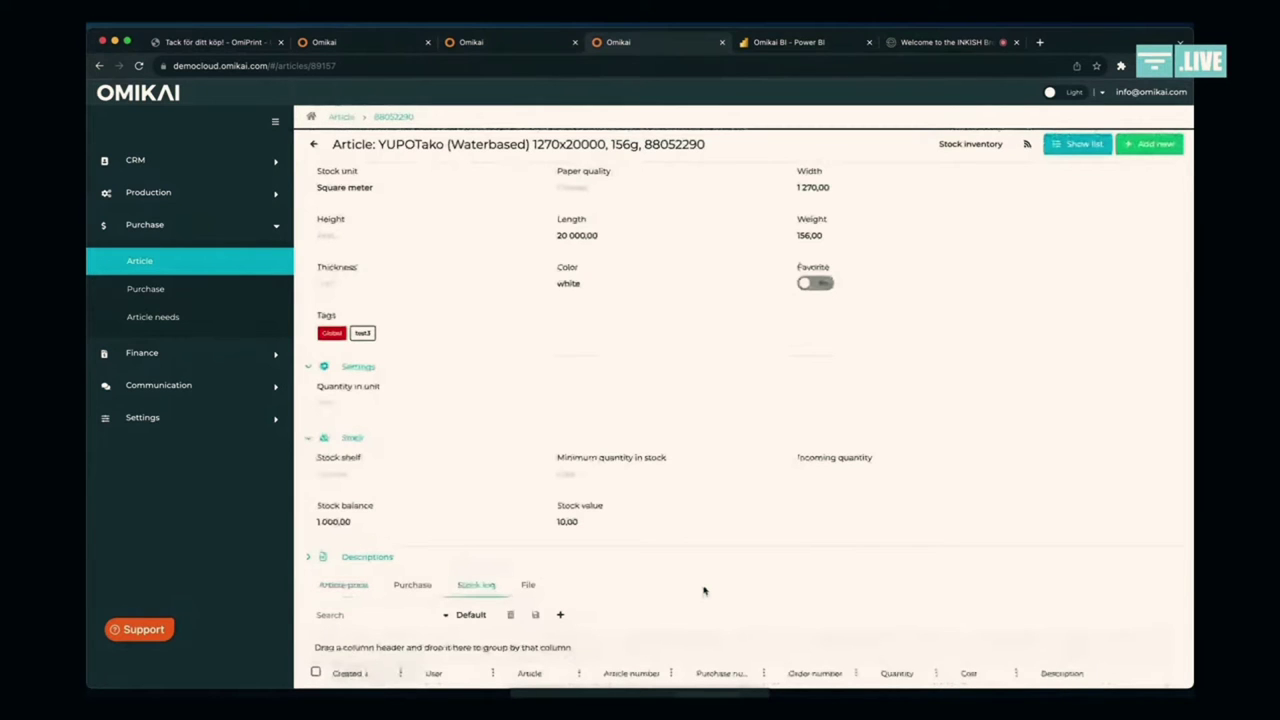
scroll(703, 591, "down", 4)
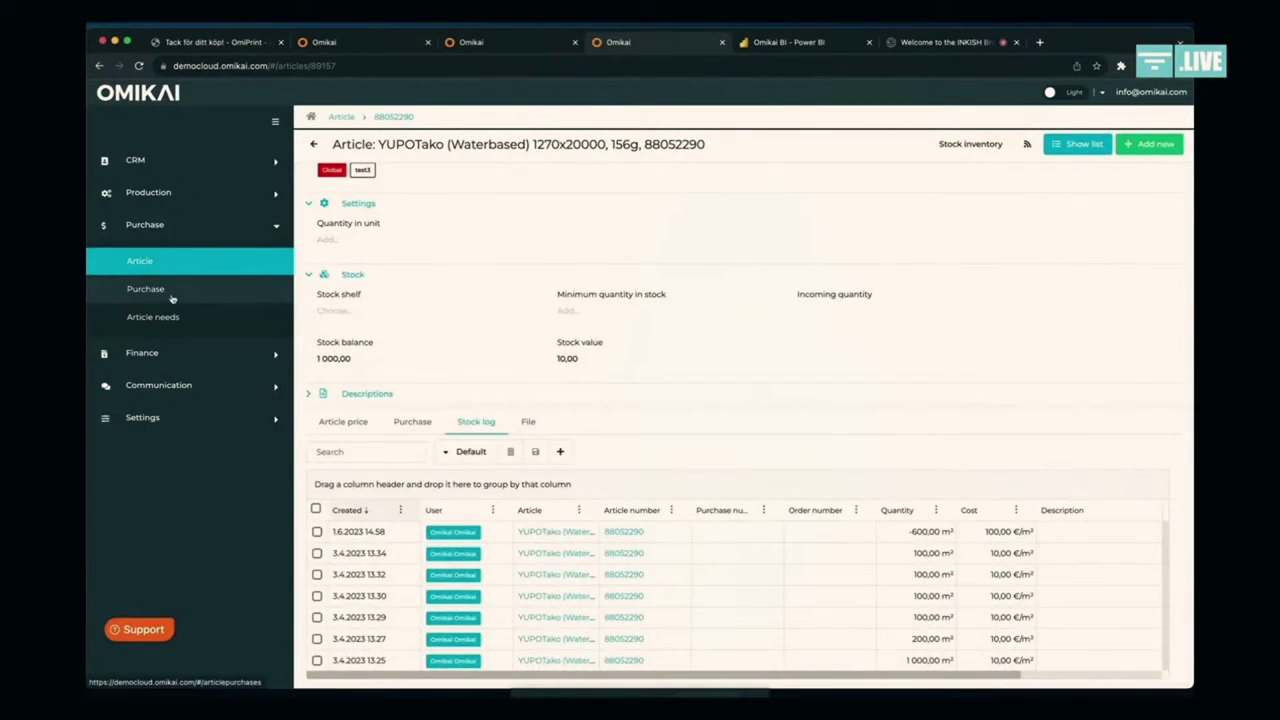
Step: Open the Purchase order list from the Purchase sidebar section
left_click(170, 294)
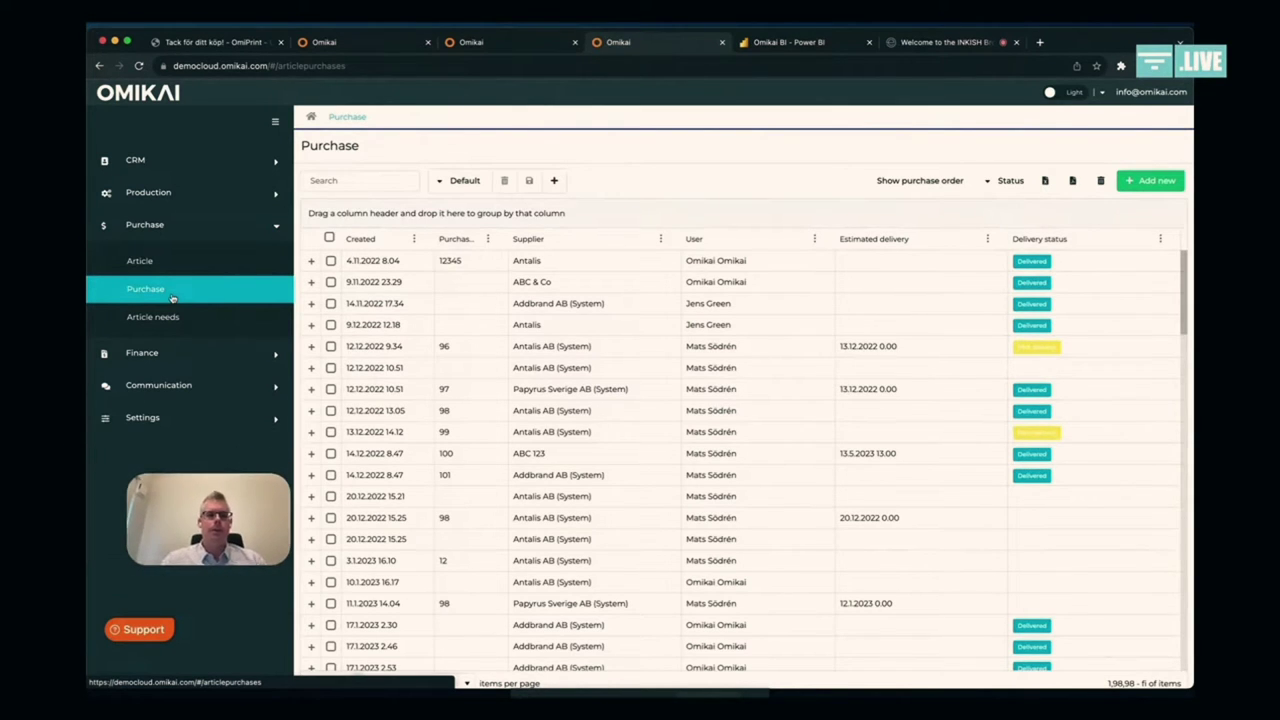
Step: Move from the customer invoices to the production Order list, sorted by creation date
left_click(183, 352)
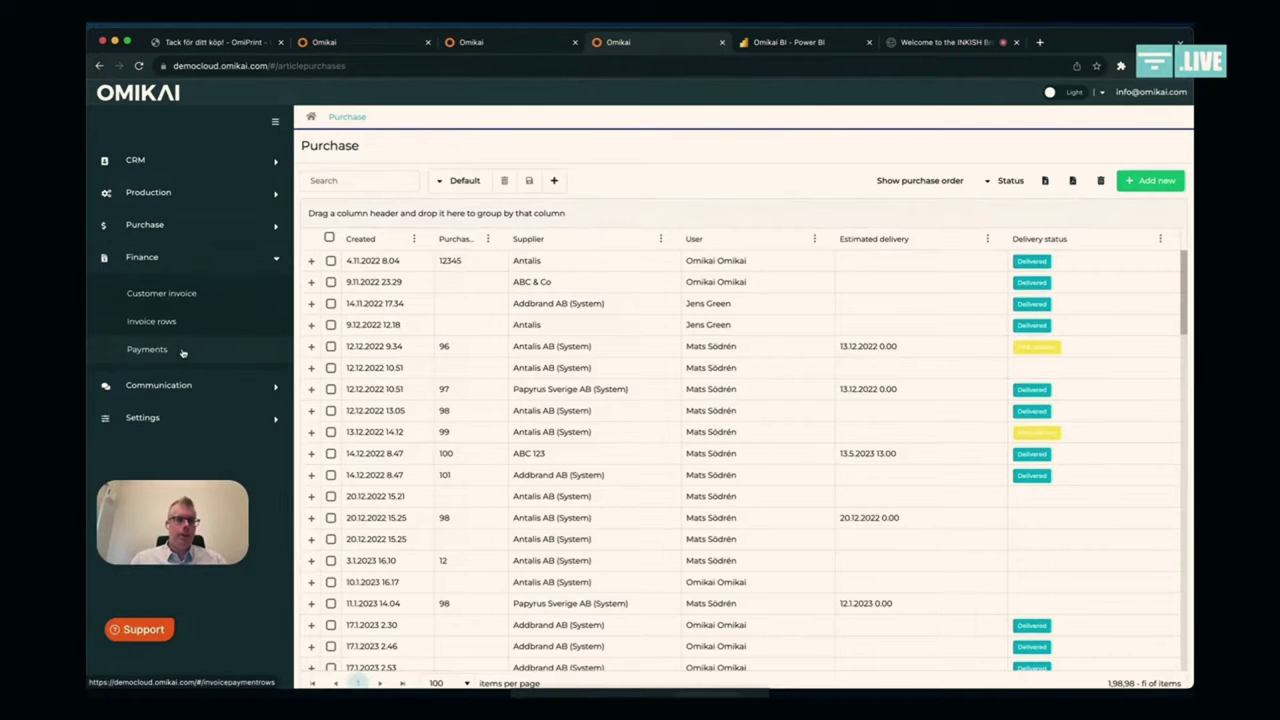
left_click(196, 300)
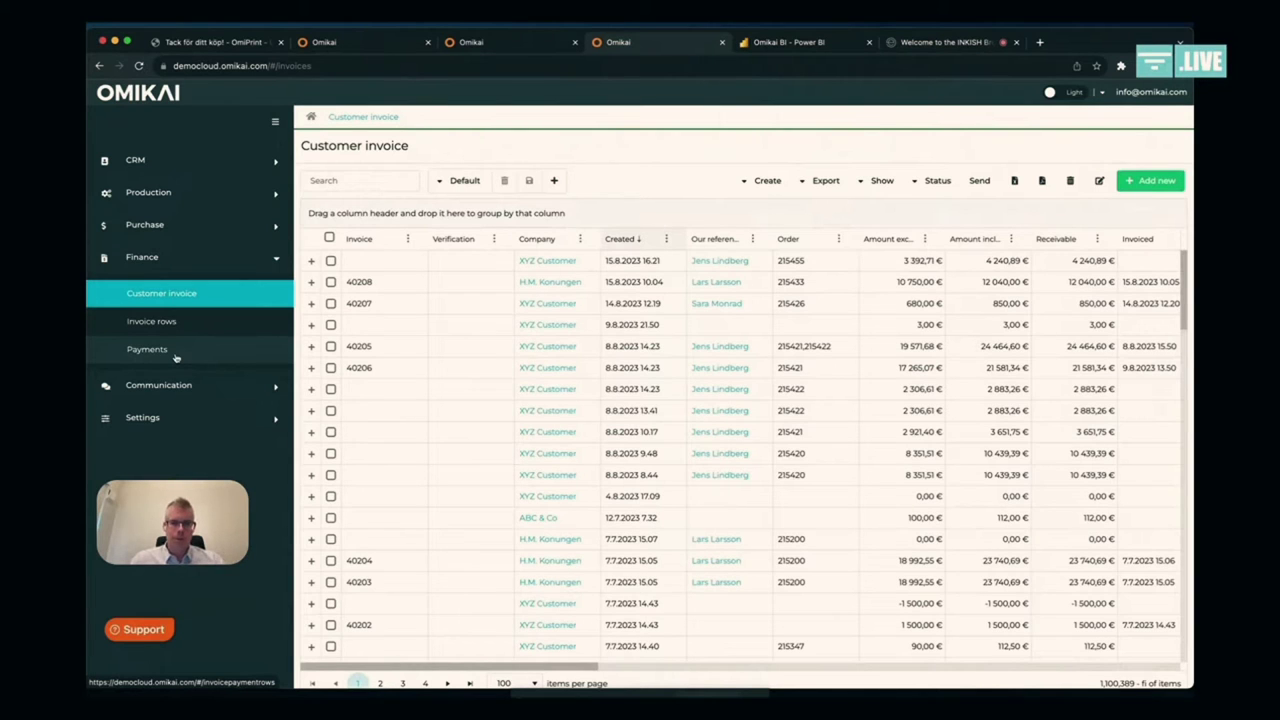
left_click(182, 198)
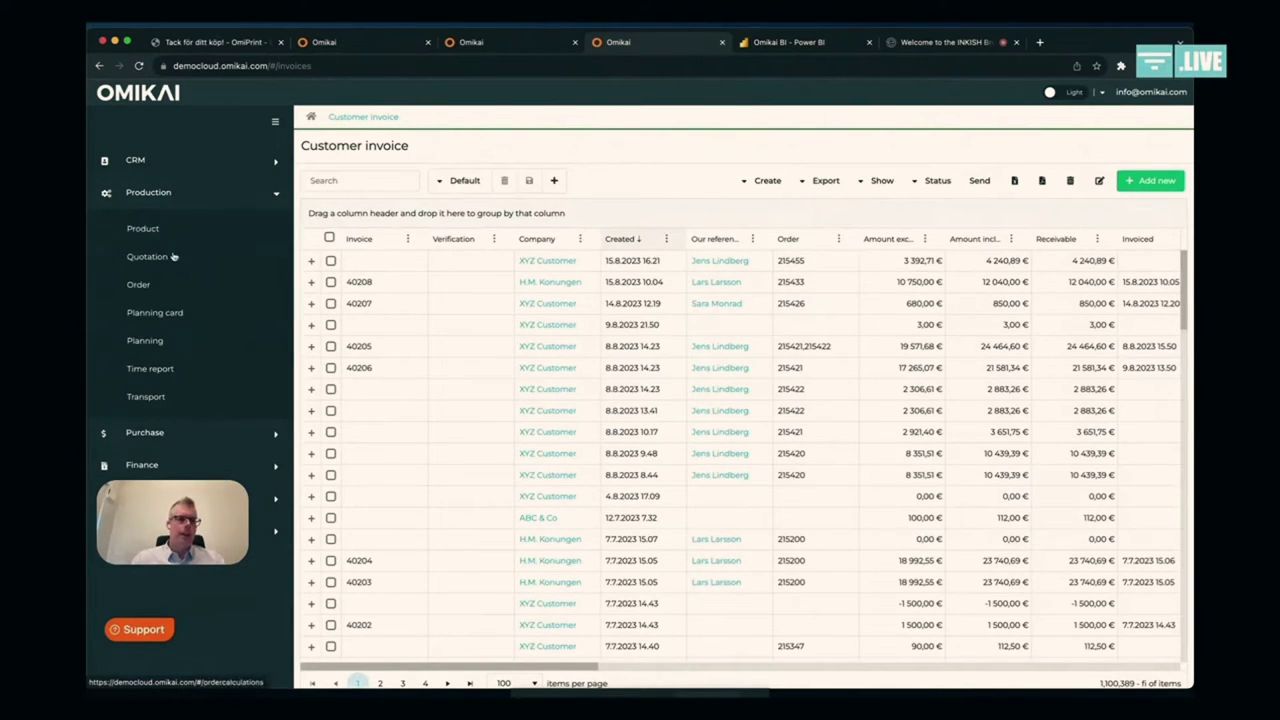
left_click(140, 285)
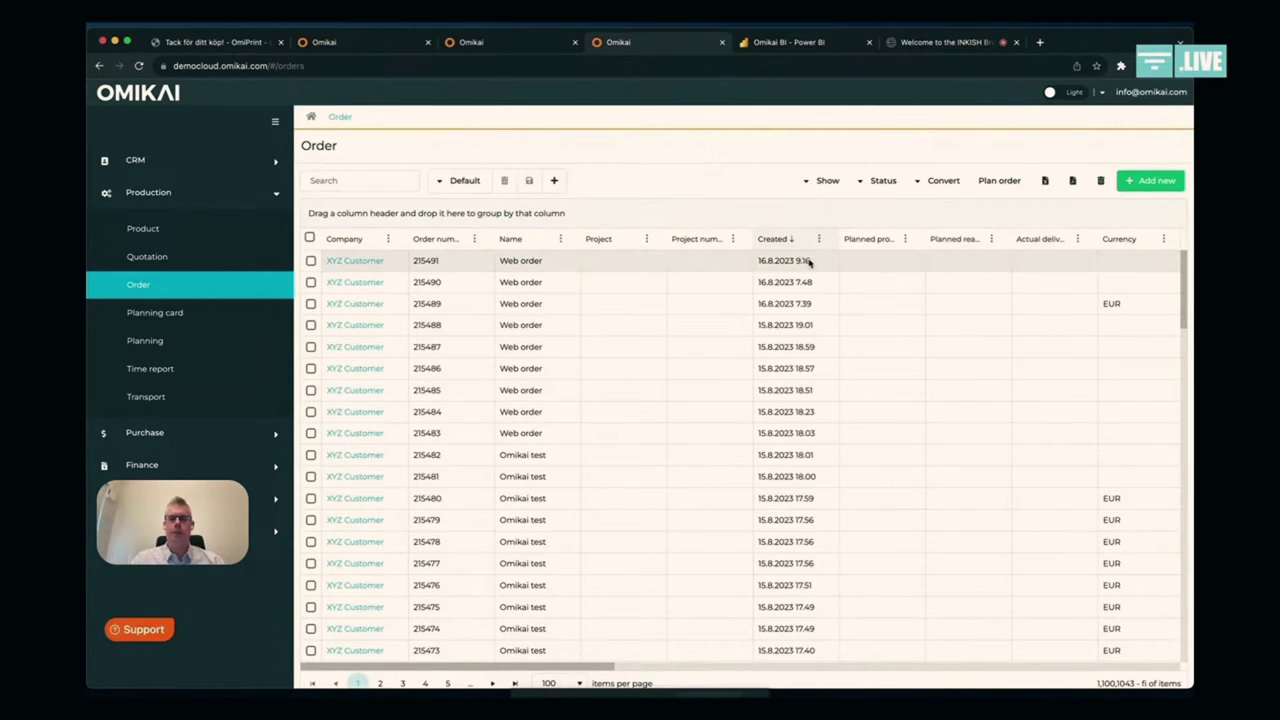
Step: Open web order 215491 and its Poster product details
left_click(726, 263)
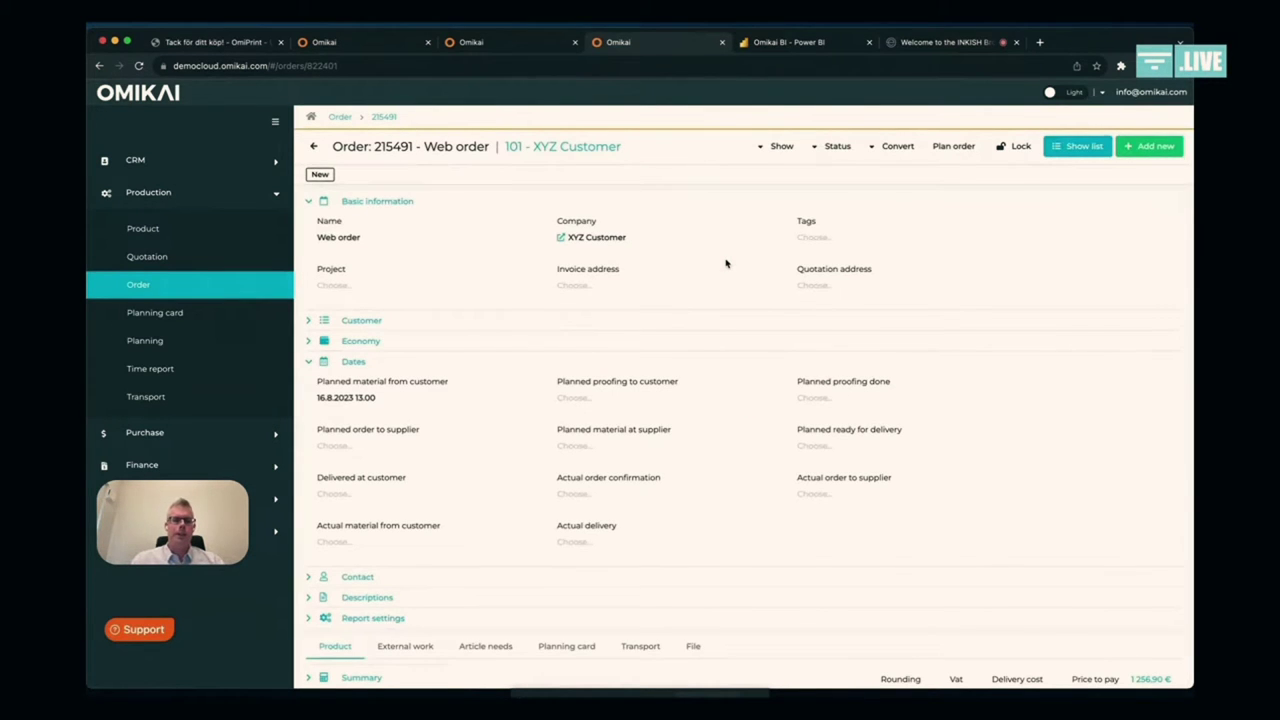
scroll(726, 263, "down", 3)
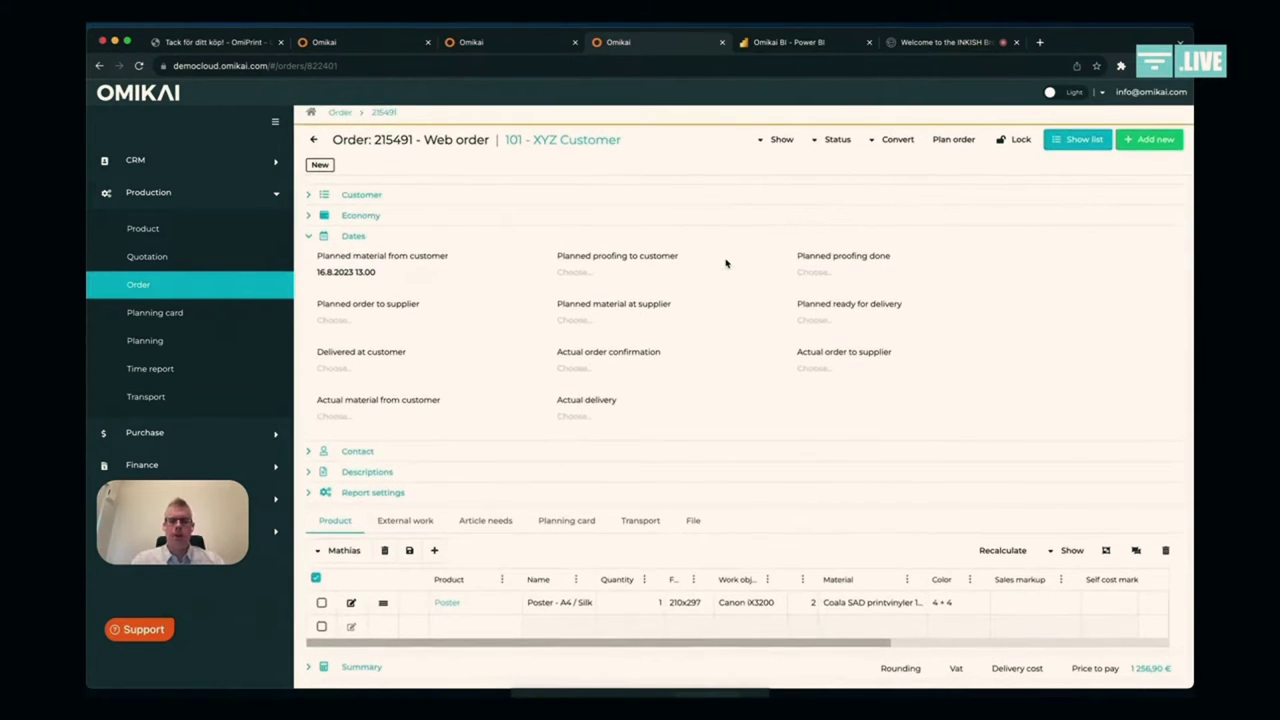
left_click(351, 607)
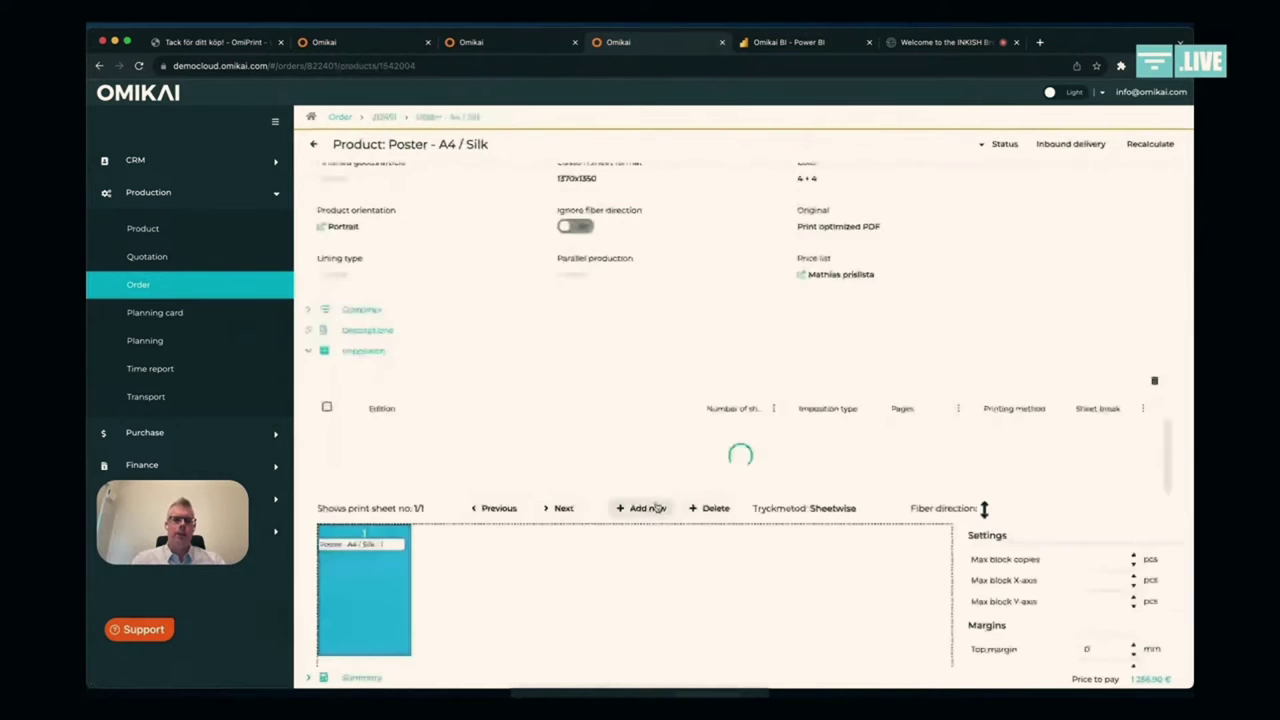
Step: View the poster's attached print-ready file, then switch to the Microsoft Outlook inbox
scroll(656, 507, "down", 5)
left_click(551, 428)
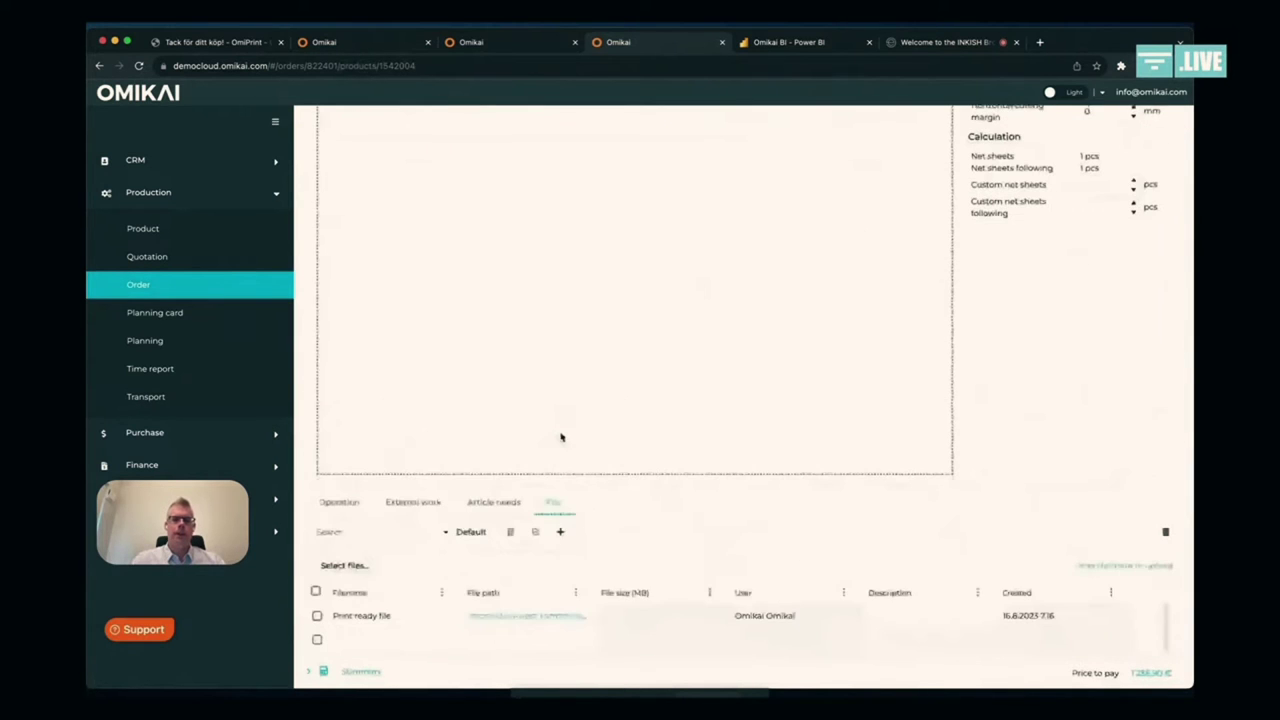
left_click(569, 619)
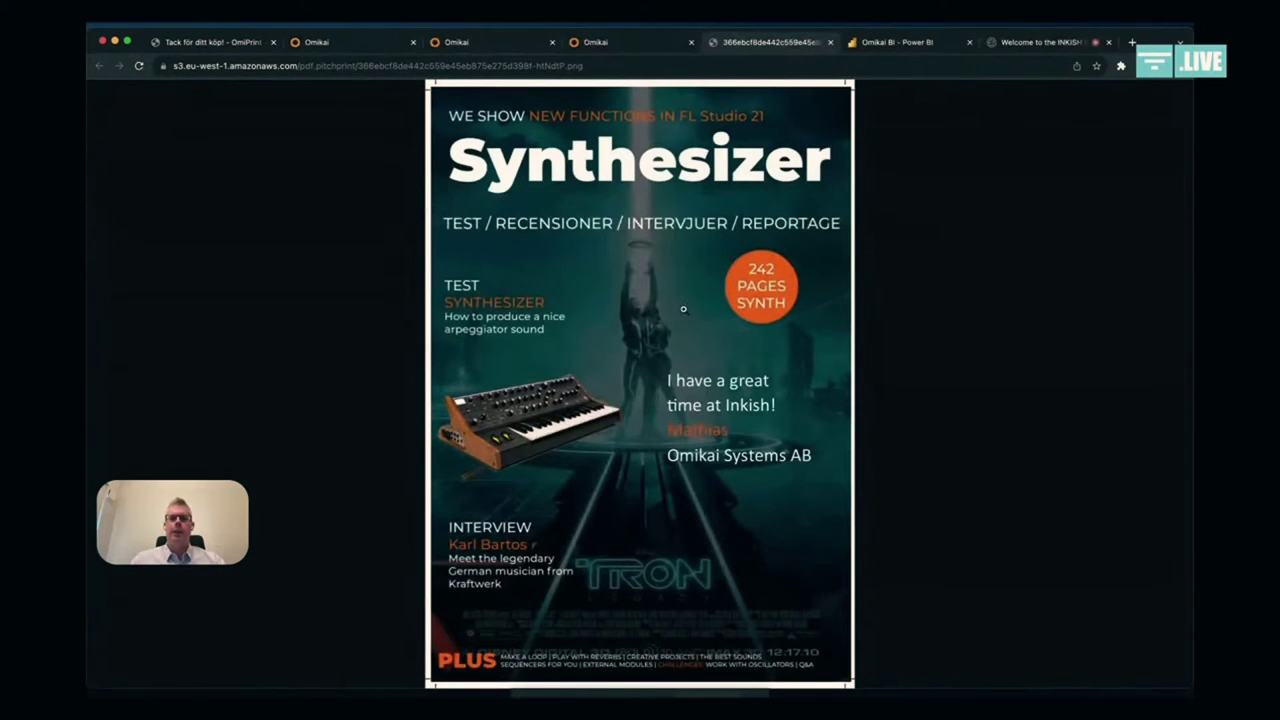
left_click(830, 42)
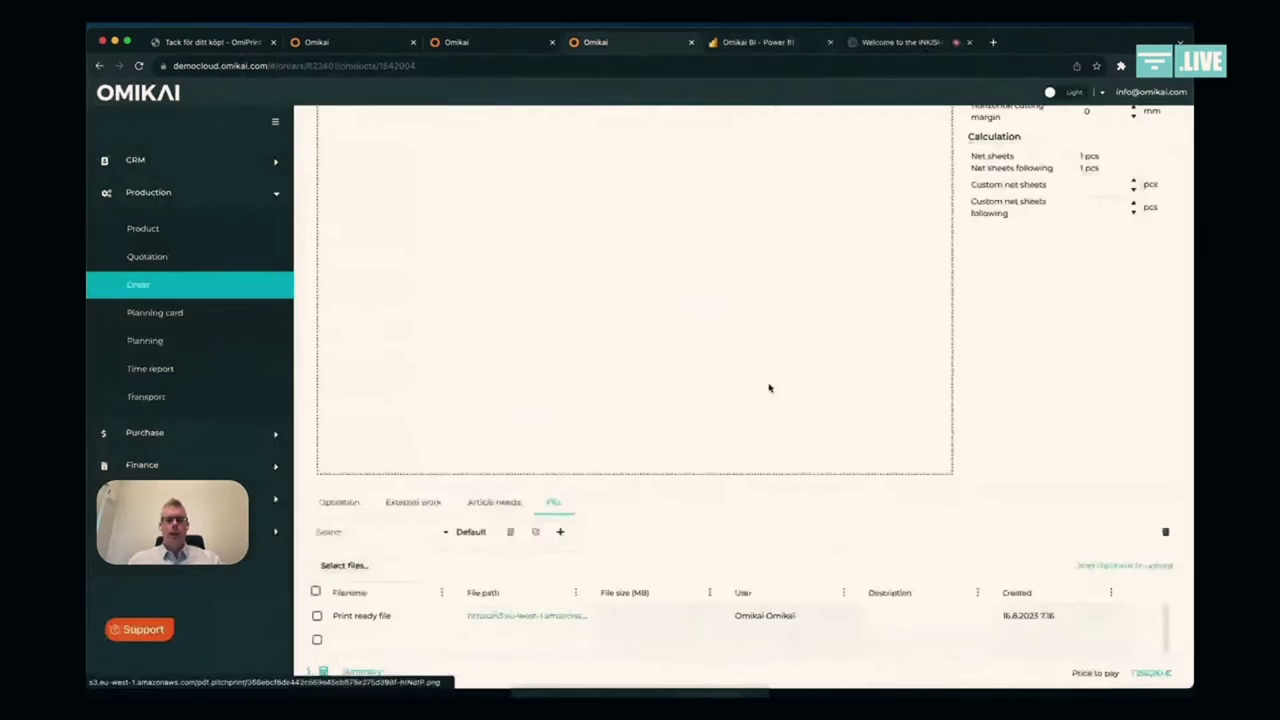
key("super+Tab")
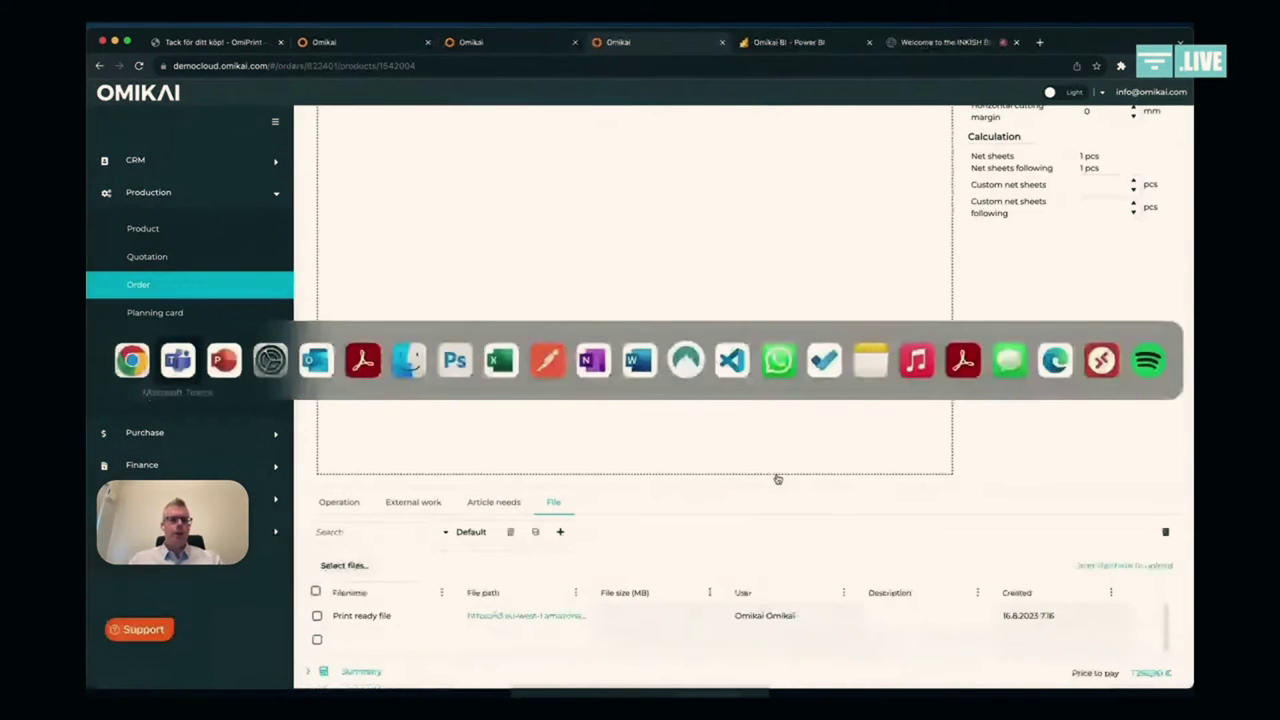
key("Tab")
key("Tab")
key("Tab")
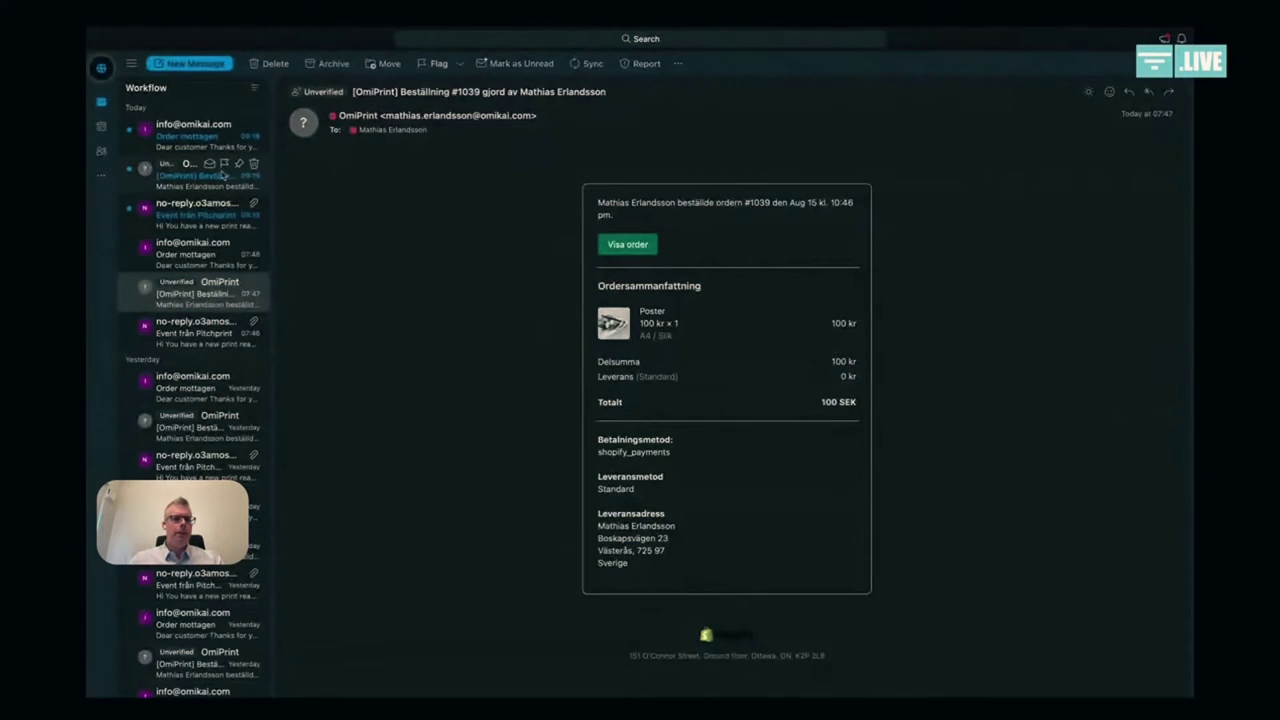
Step: Preview the magazine-cover attachment in the 'Event från Pitchprint' email, then return to Omikai
left_click(215, 212)
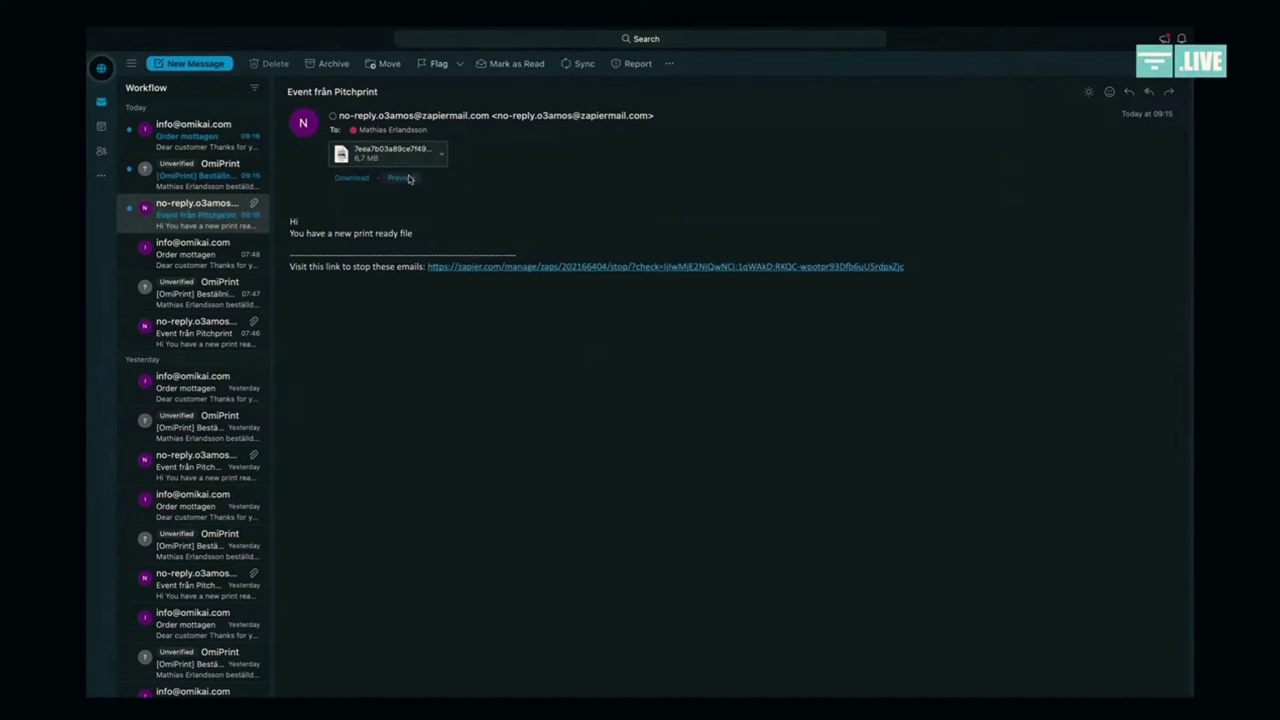
left_click(405, 178)
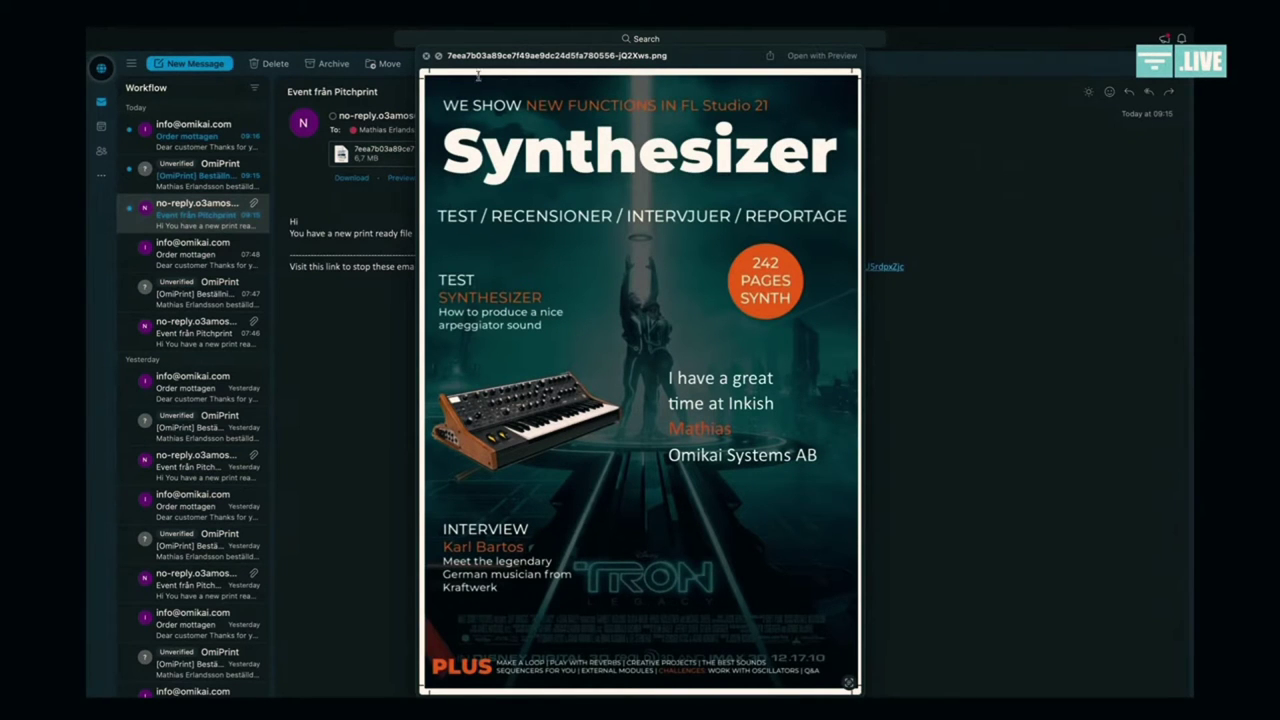
left_click(427, 57)
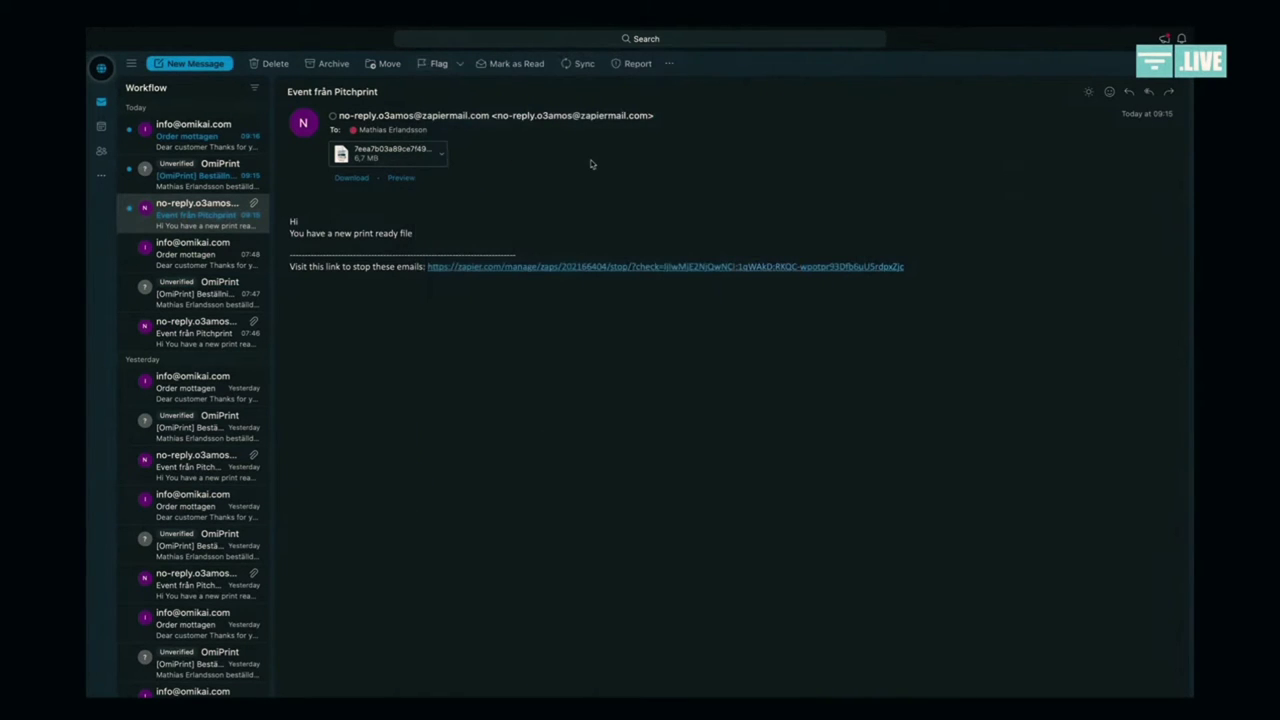
key("super+Tab")
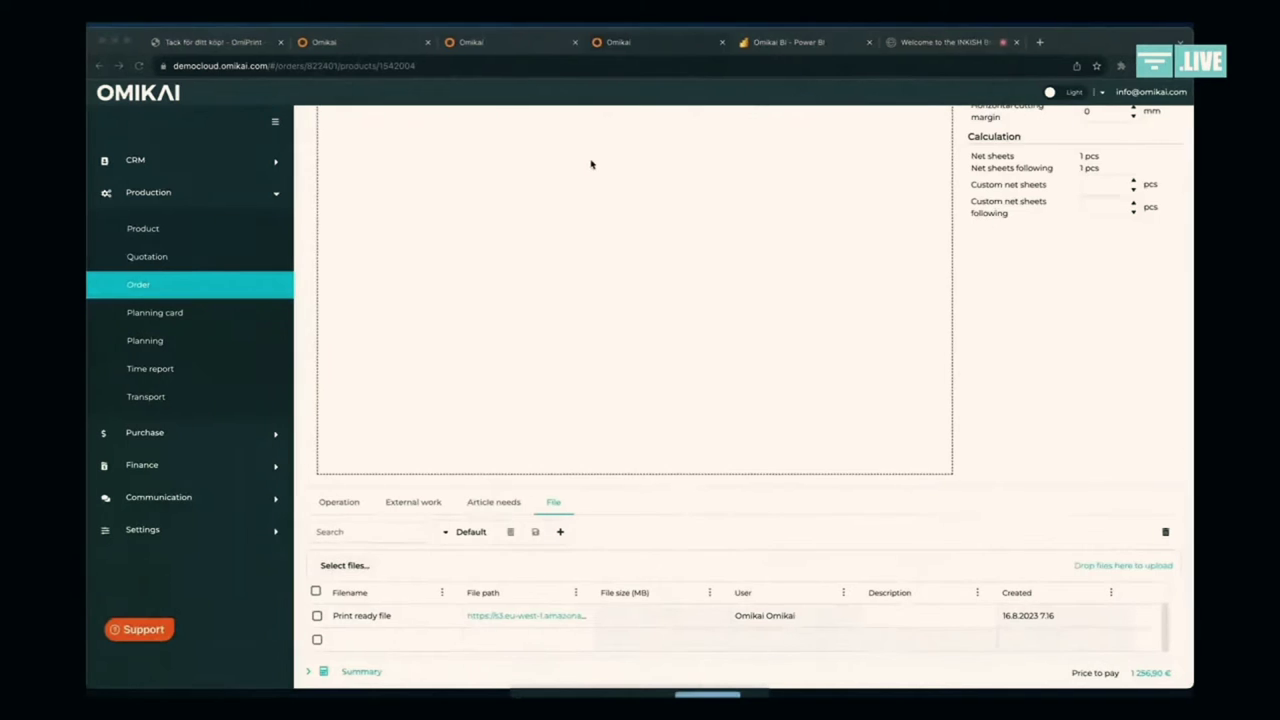
Step: Review the Poster - A4 / Silk specification and imposition, then list its Prepress, Printing, Trimming, Packing operations
scroll(590, 164, "up", 5)
scroll(590, 164, "up", 3)
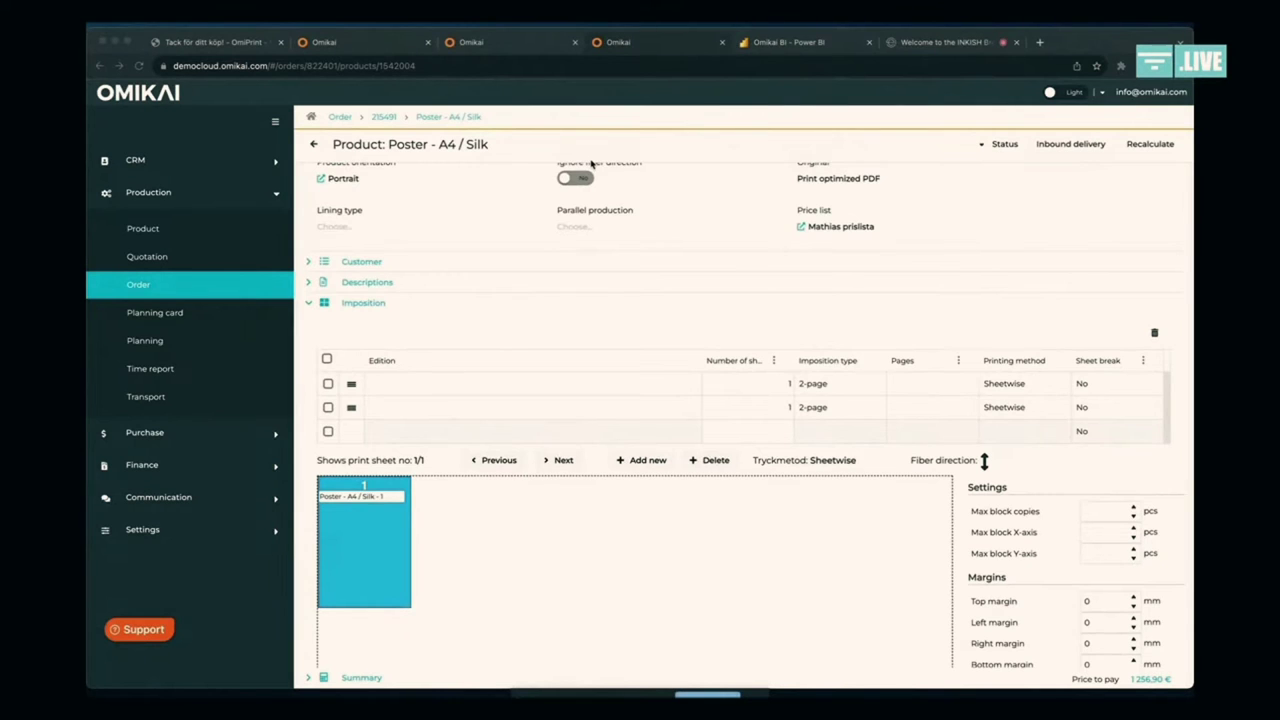
scroll(590, 164, "up", 4)
scroll(590, 164, "down", 2)
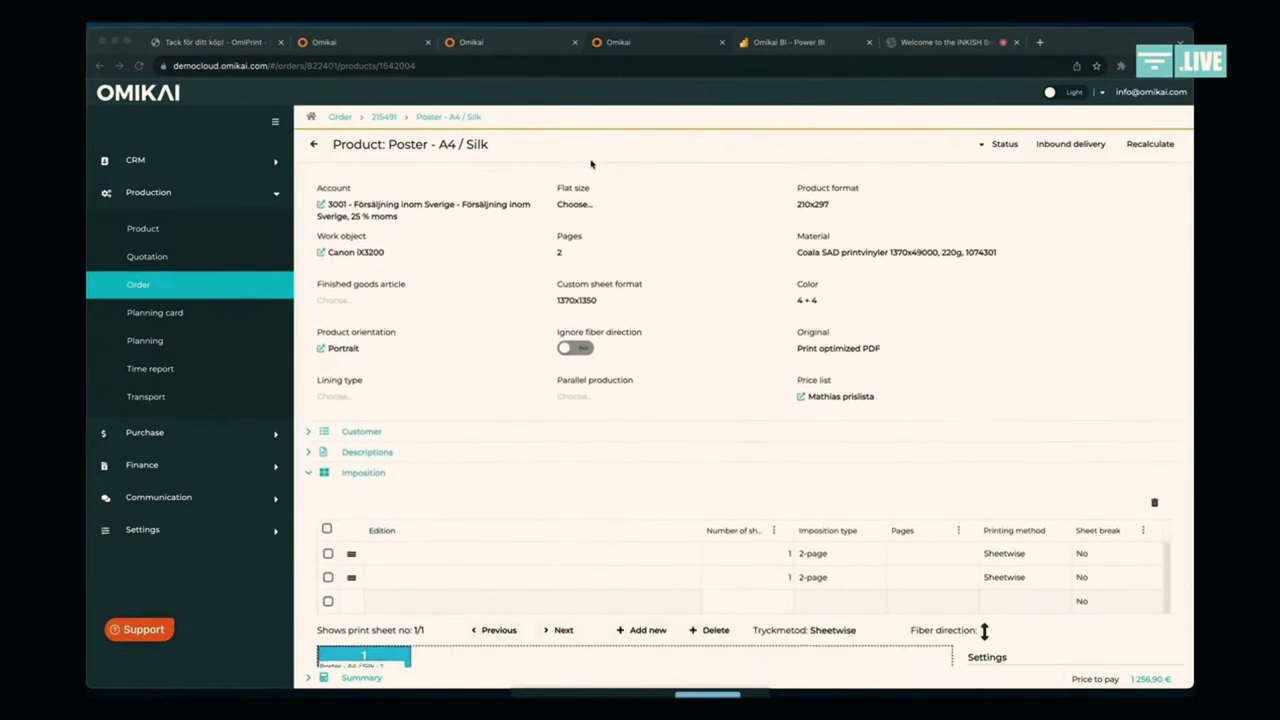
scroll(590, 164, "down", 3)
scroll(590, 164, "up", 4)
scroll(590, 164, "down", 2)
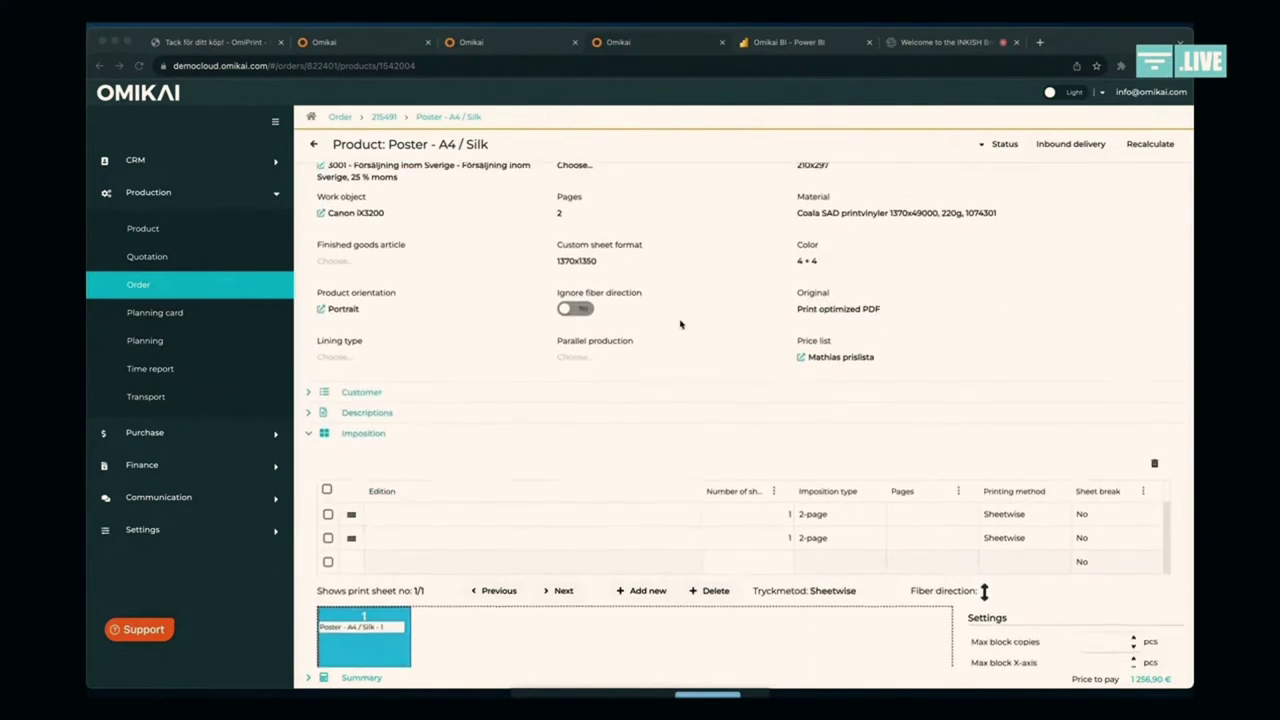
scroll(680, 324, "down", 1)
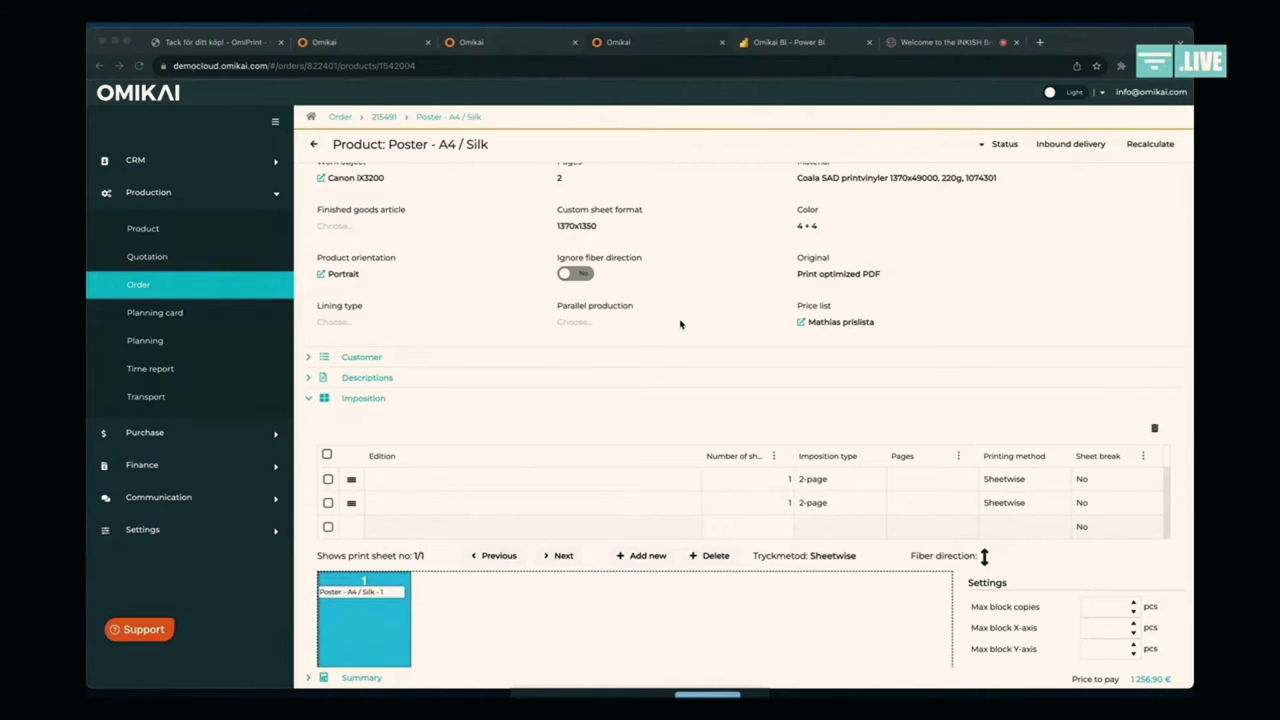
scroll(680, 324, "up", 8)
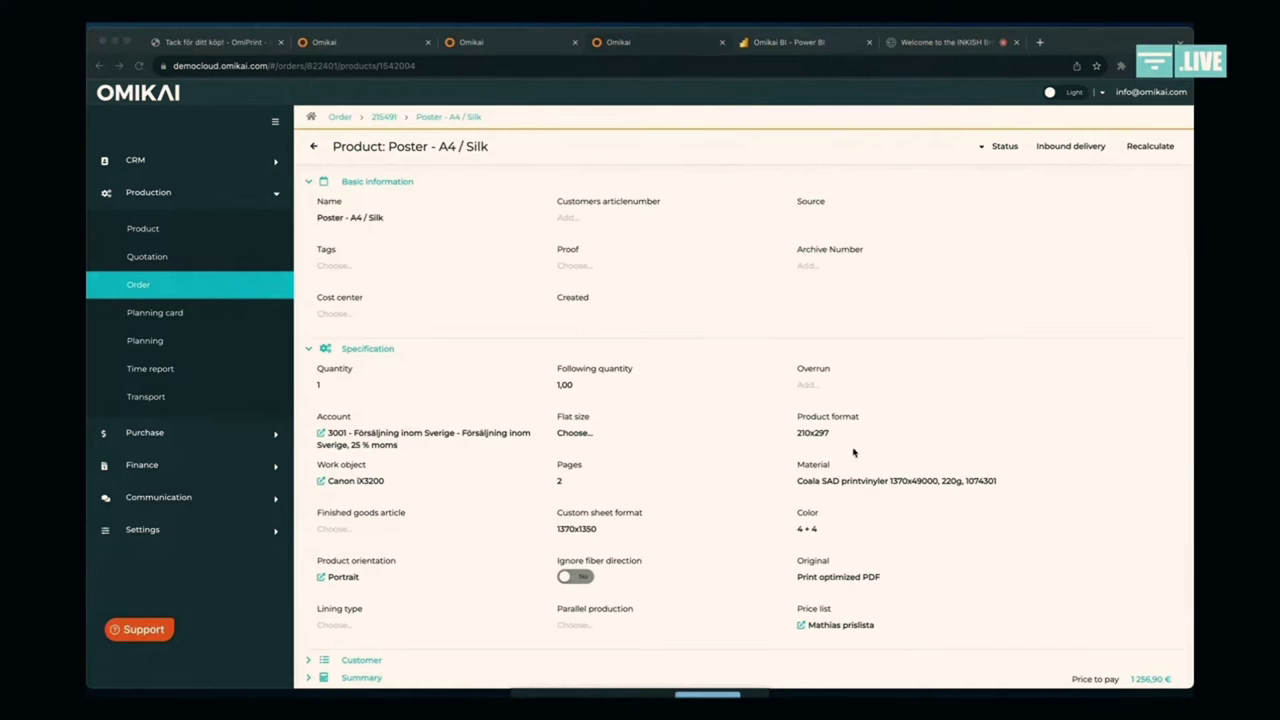
scroll(850, 450, "down", 2)
scroll(848, 448, "down", 4)
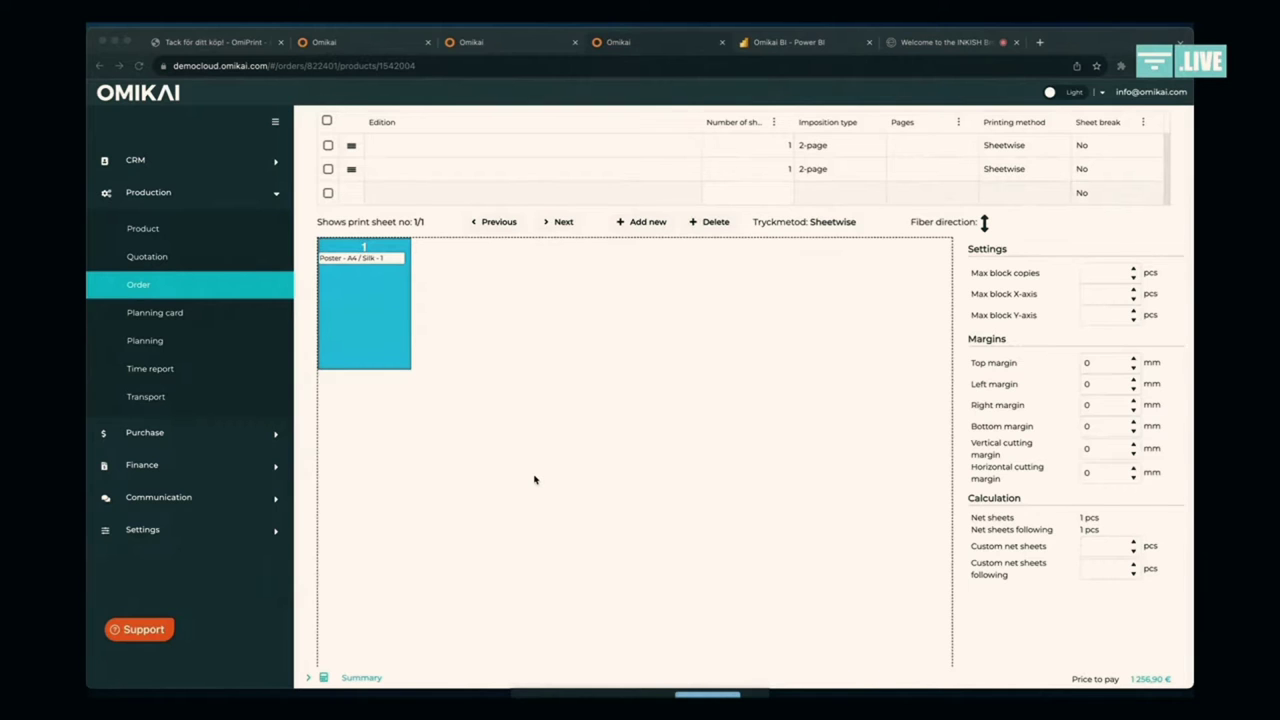
scroll(534, 480, "down", 3)
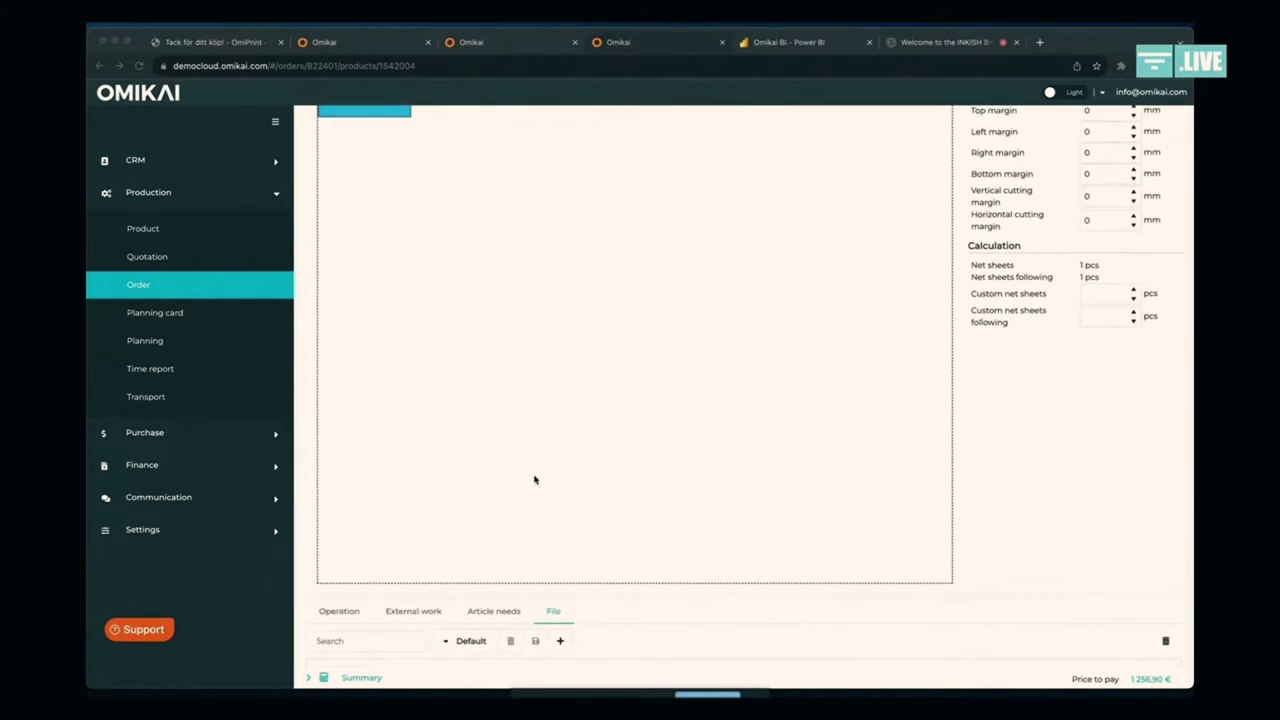
scroll(534, 480, "down", 2)
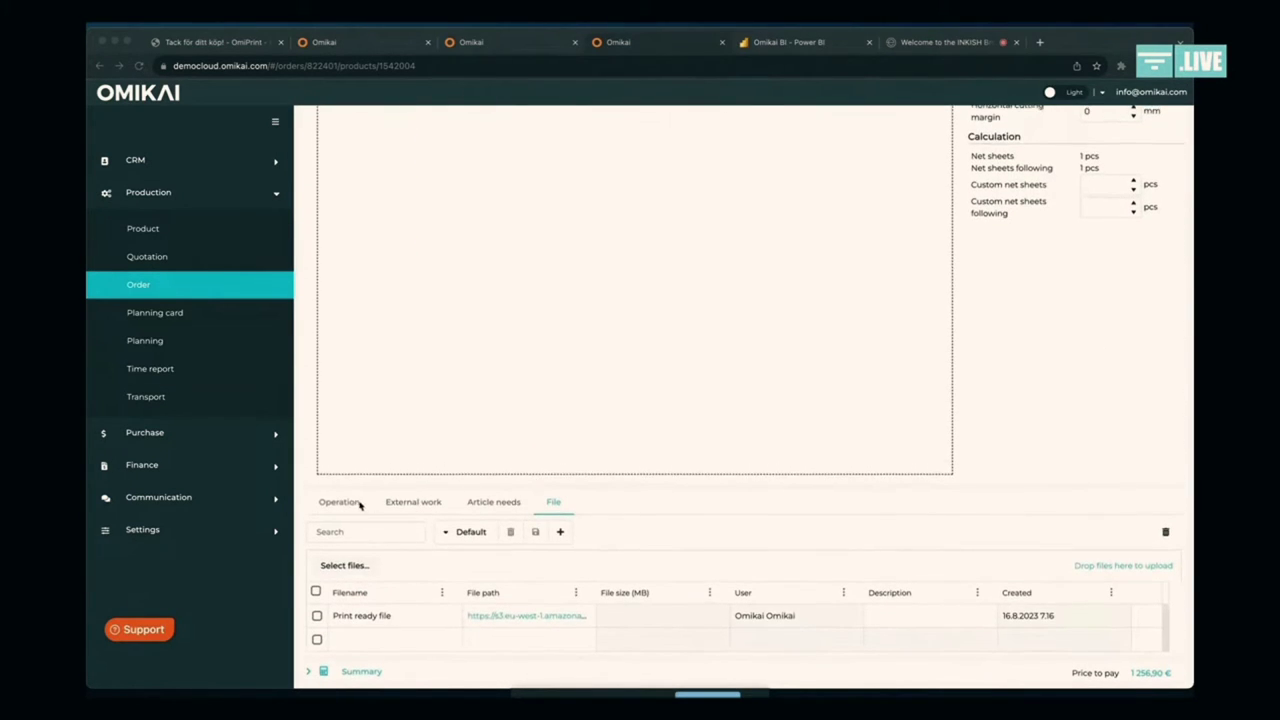
left_click(340, 502)
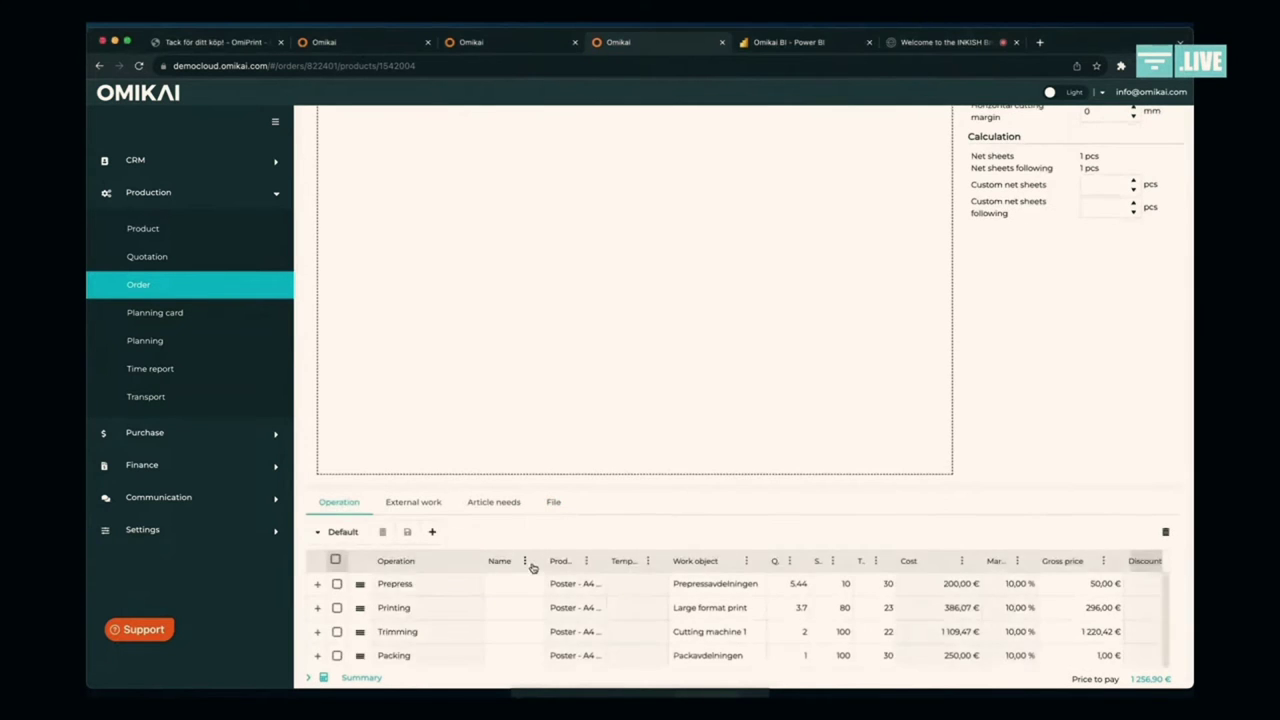
scroll(532, 567, "down", 1)
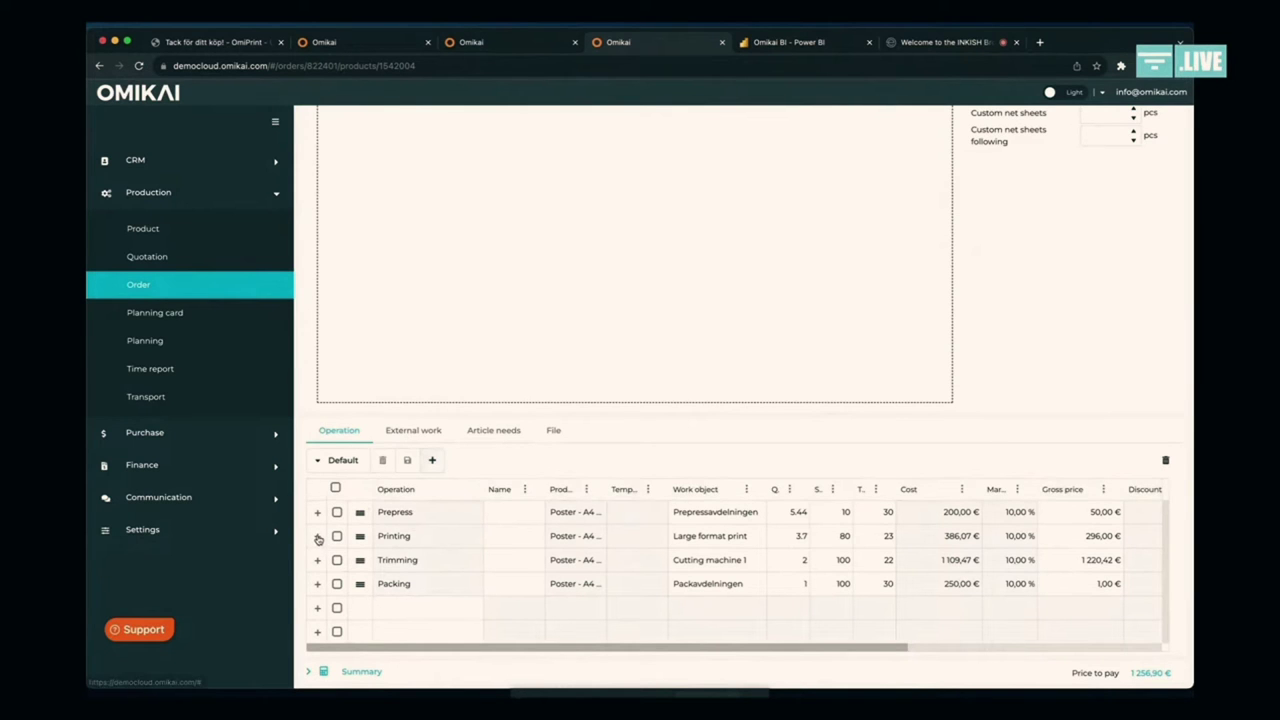
left_click(317, 536)
scroll(318, 540, "down", 5)
scroll(319, 536, "down", 3)
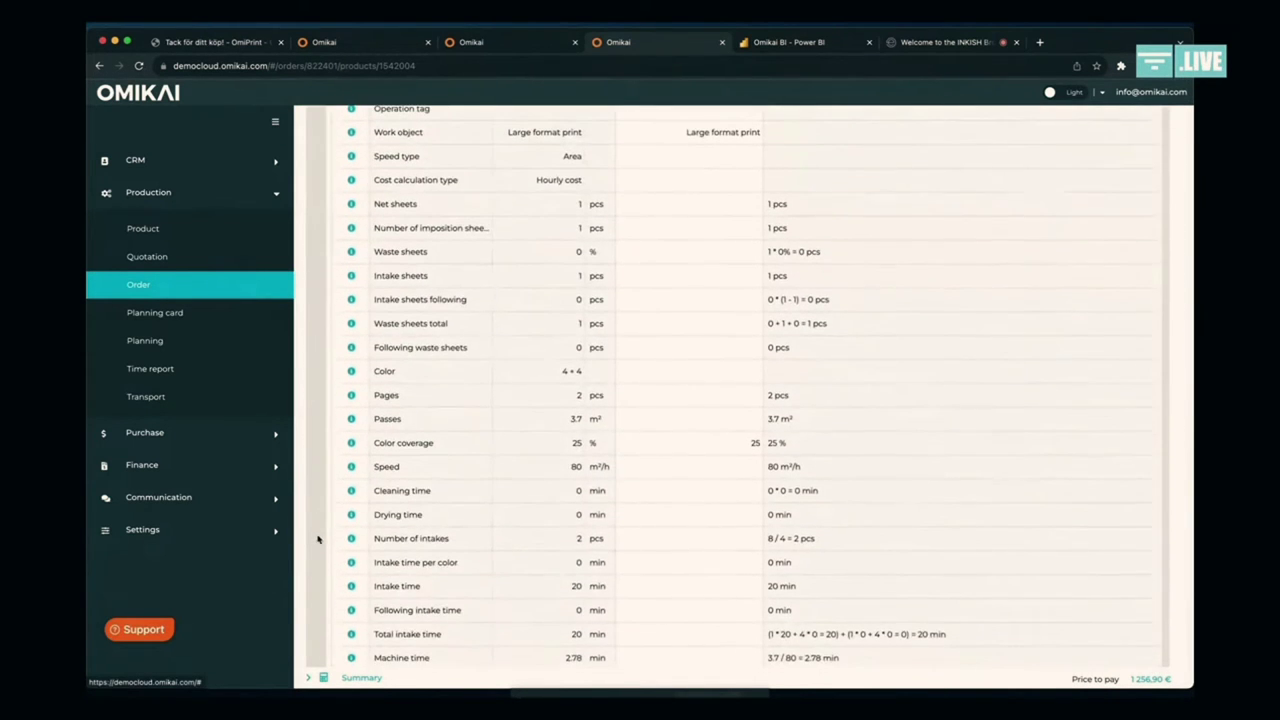
scroll(603, 357, "down", 2)
scroll(603, 357, "down", 3)
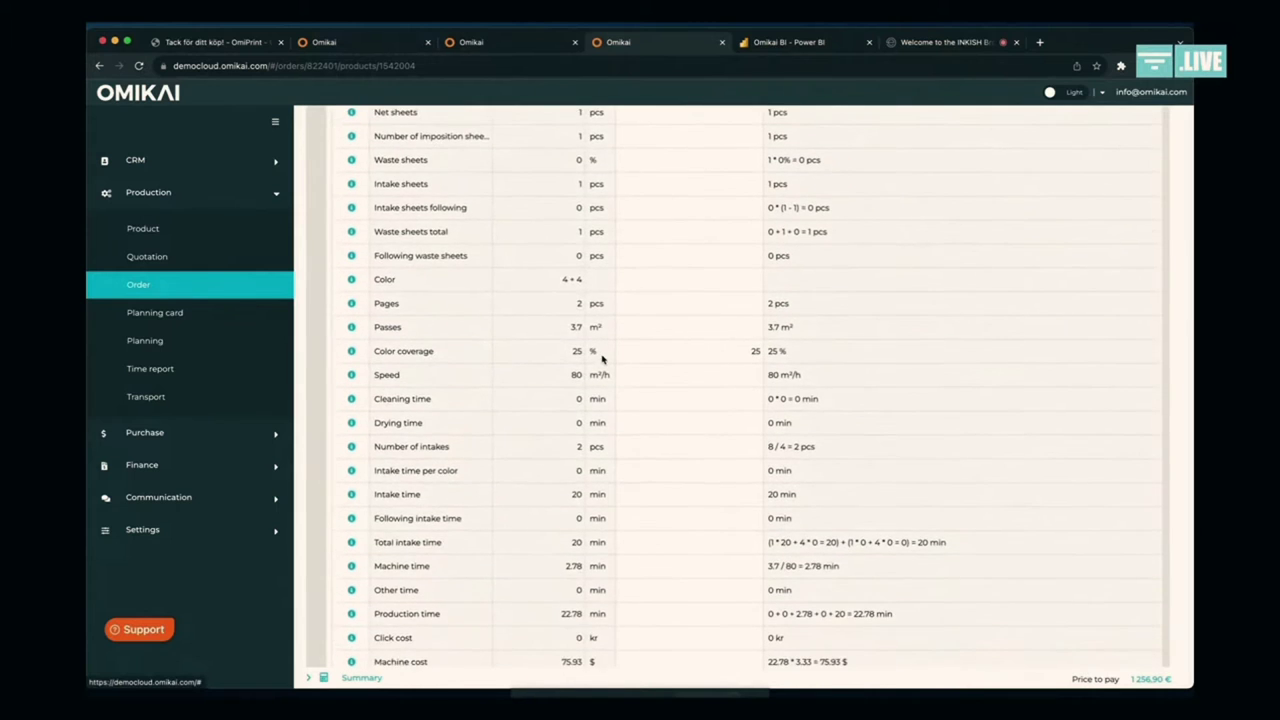
scroll(603, 357, "down", 1)
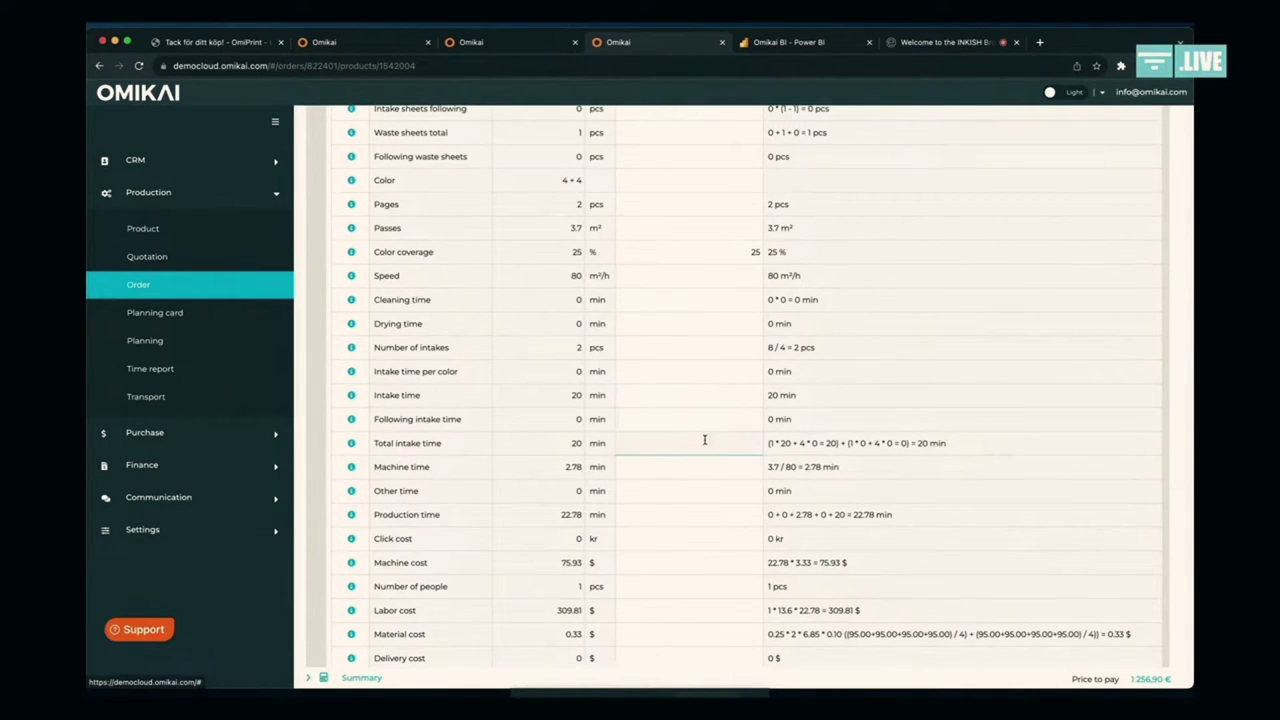
scroll(720, 495, "down", 2)
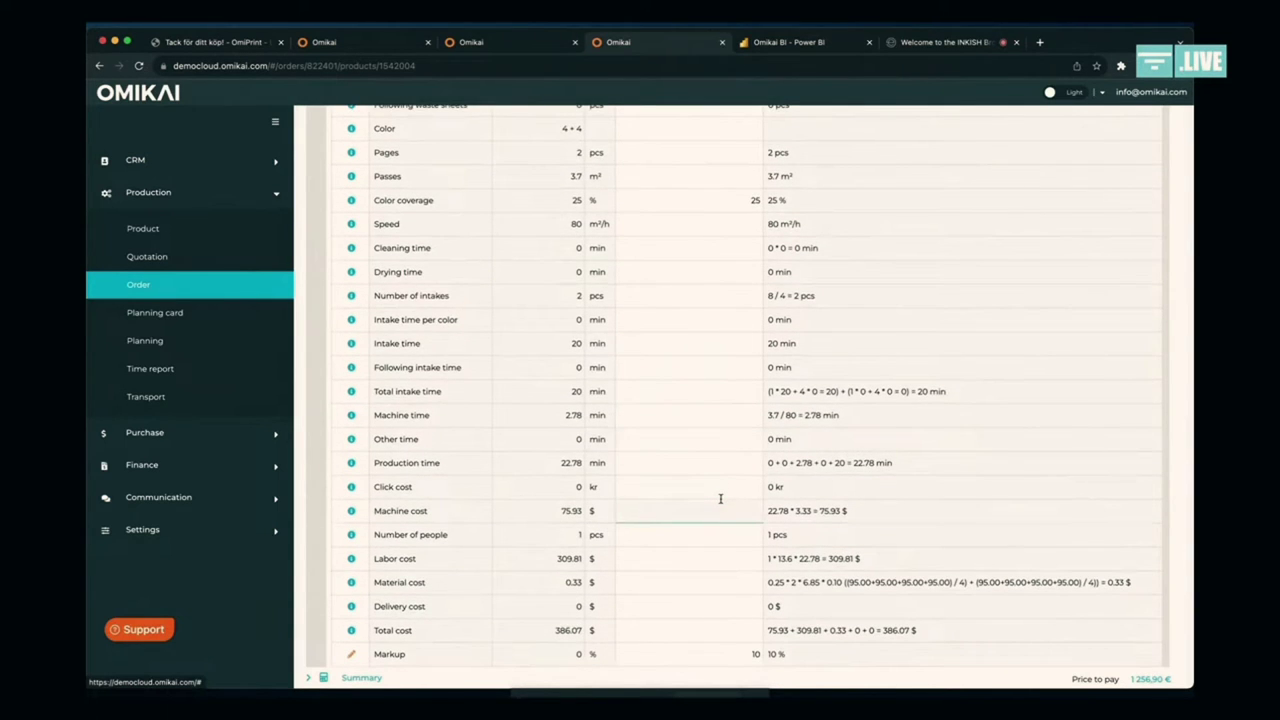
scroll(720, 498, "down", 1)
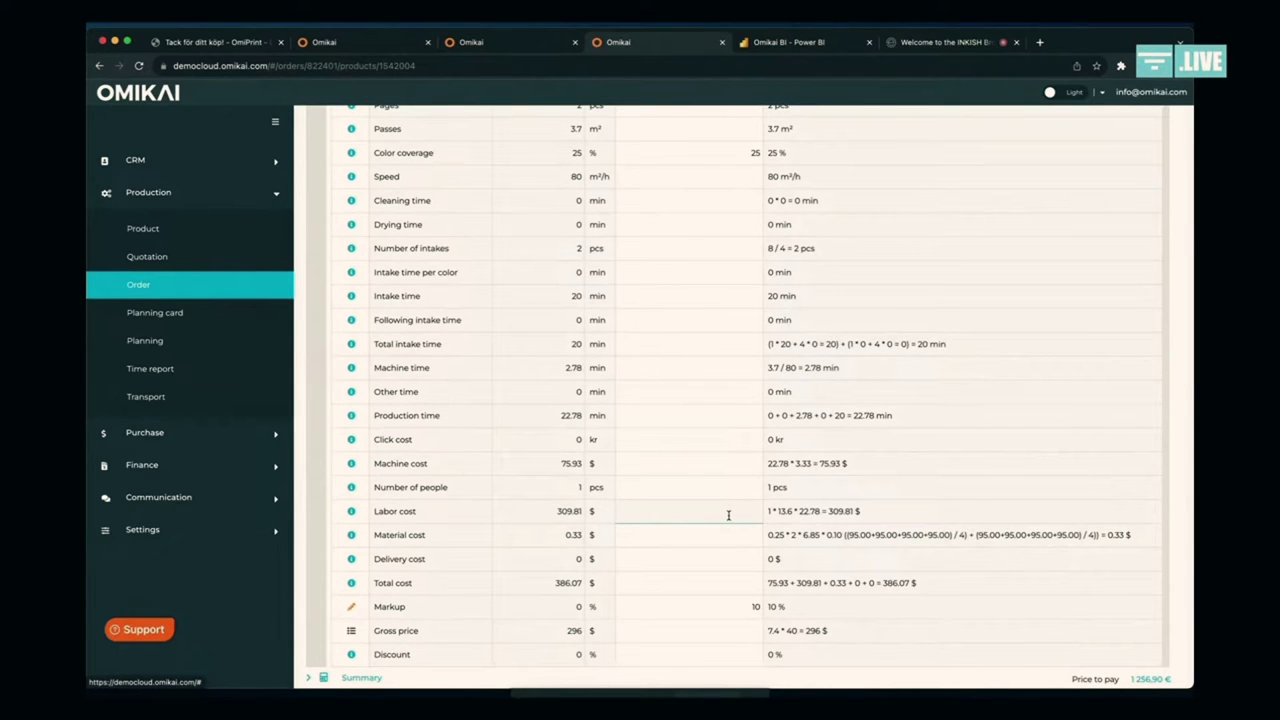
scroll(728, 515, "up", 3)
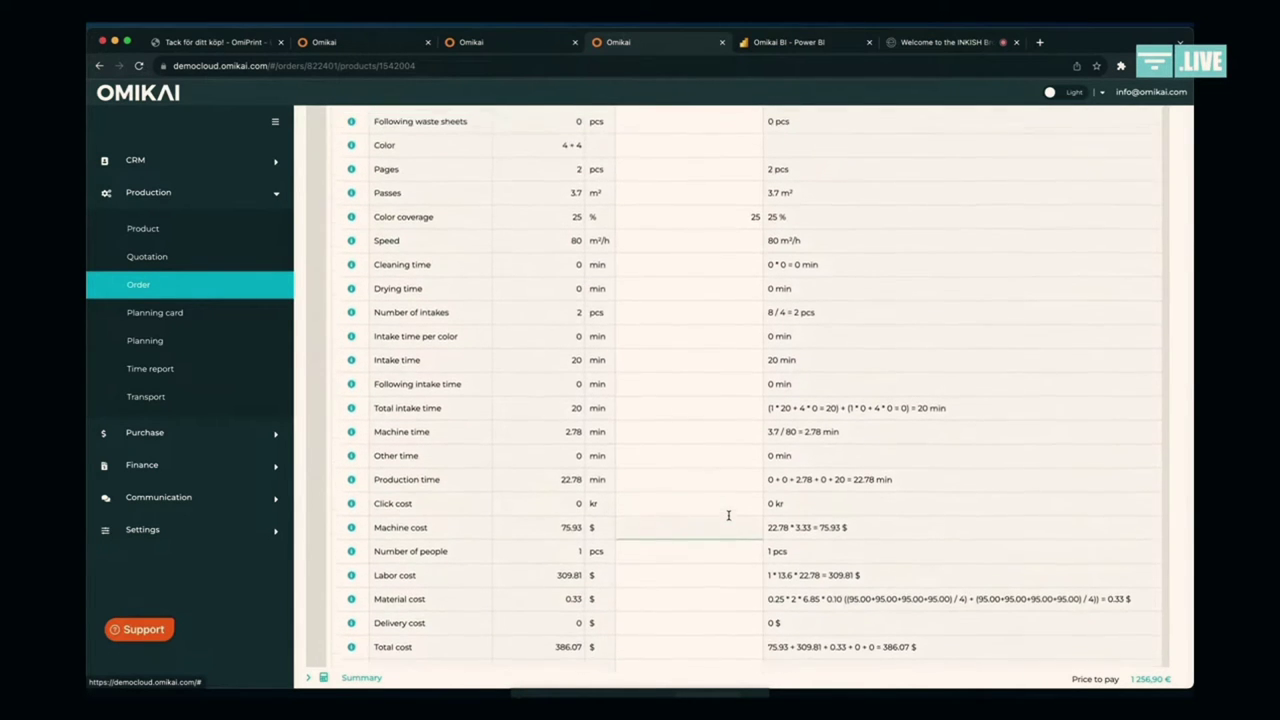
scroll(728, 515, "up", 10)
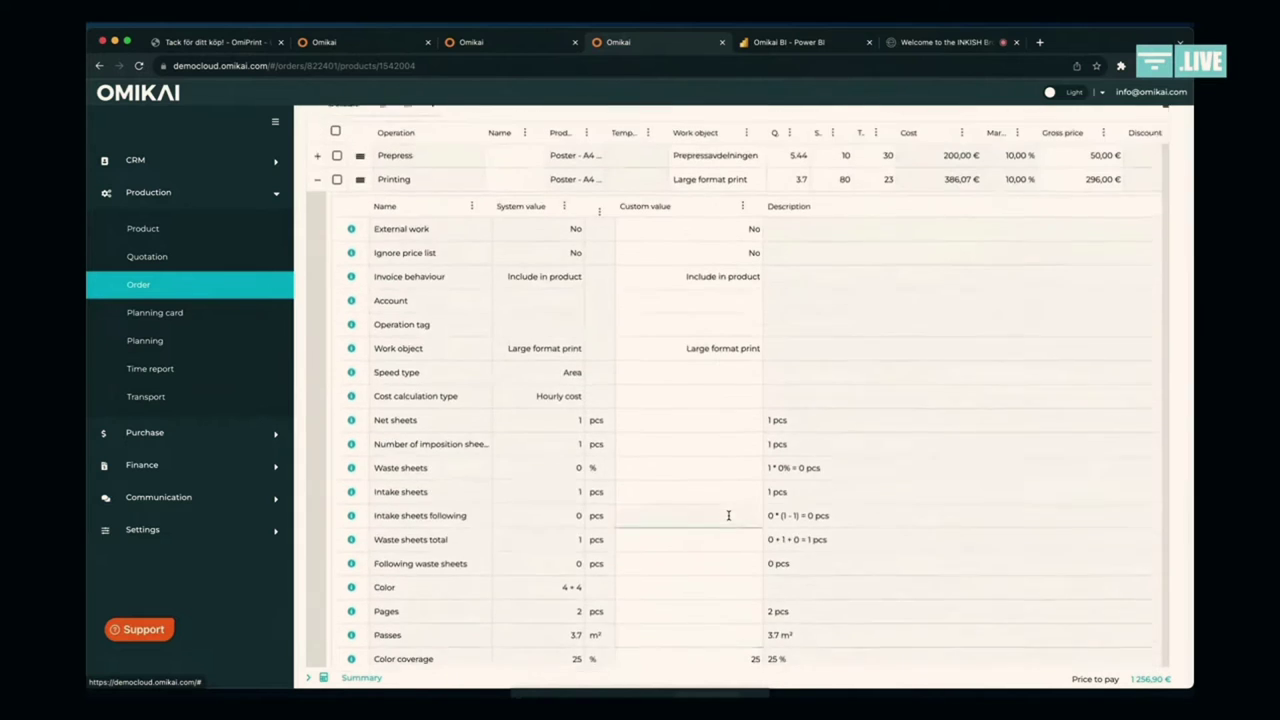
scroll(728, 515, "up", 3)
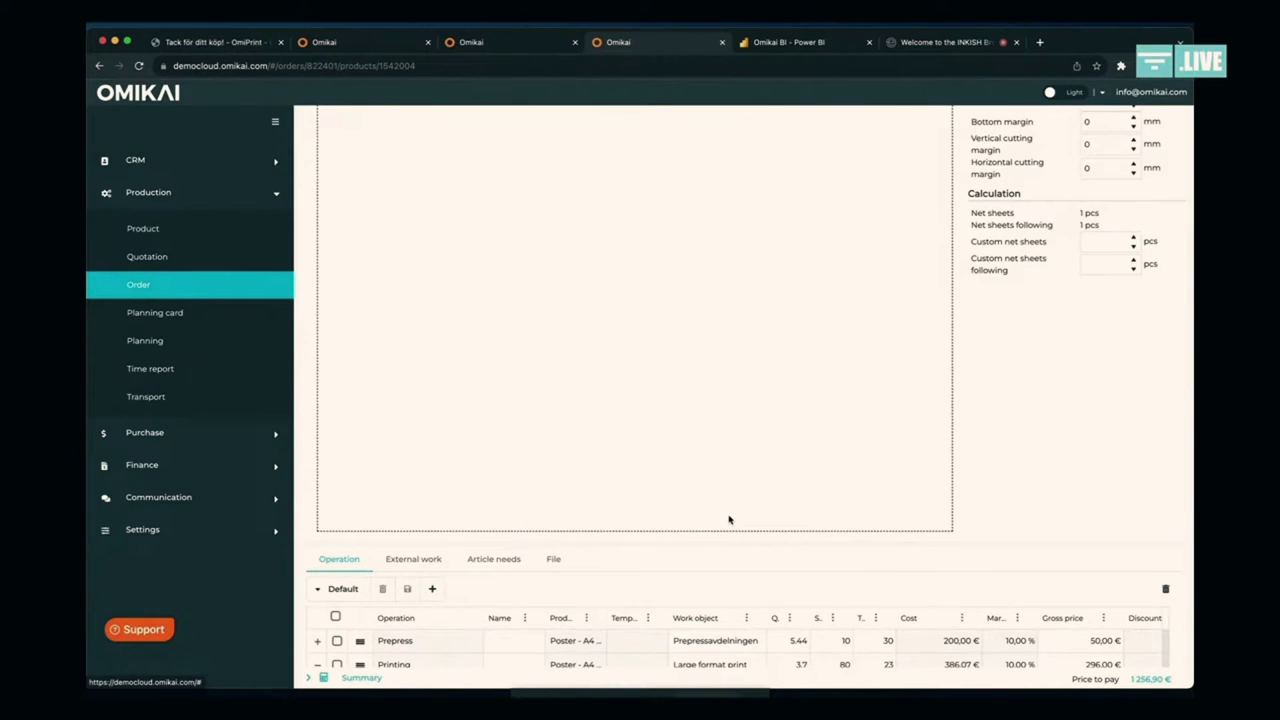
scroll(729, 519, "up", 15)
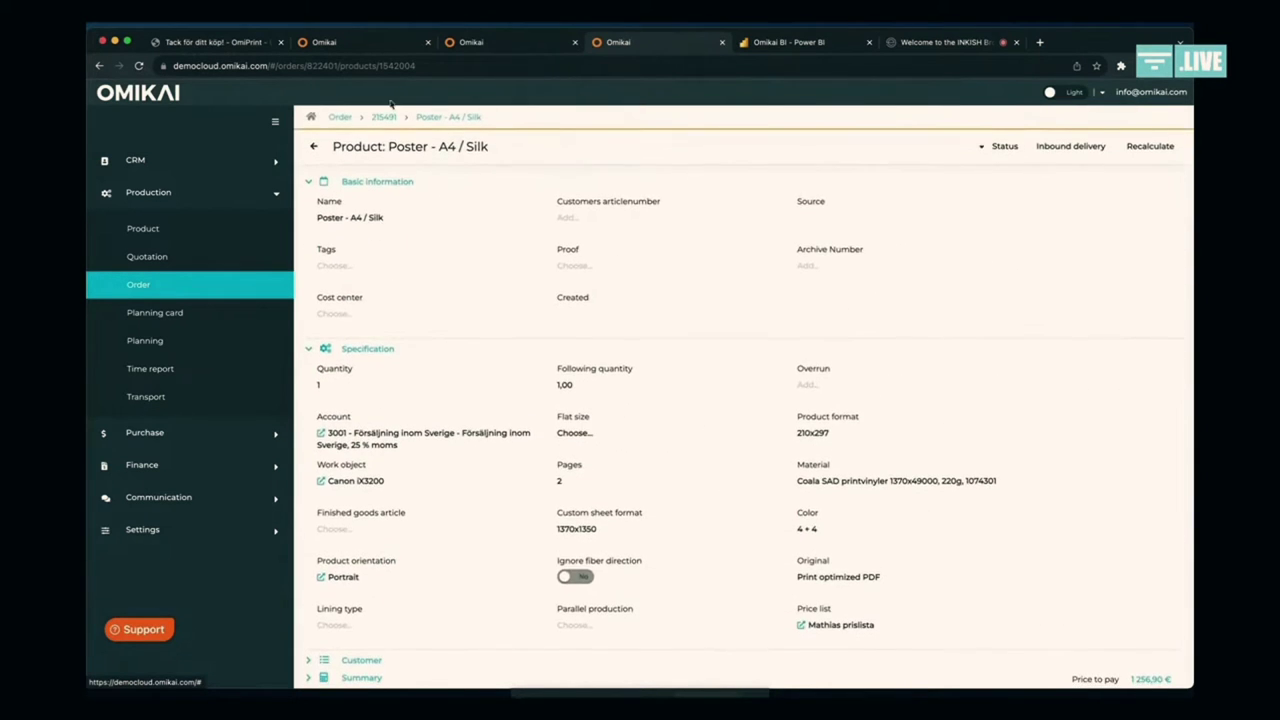
Step: Back on order 215491, check the poster line's gross price, 20,00 % discount and 1 256,90 € to pay
left_click(383, 117)
scroll(781, 384, "down", 3)
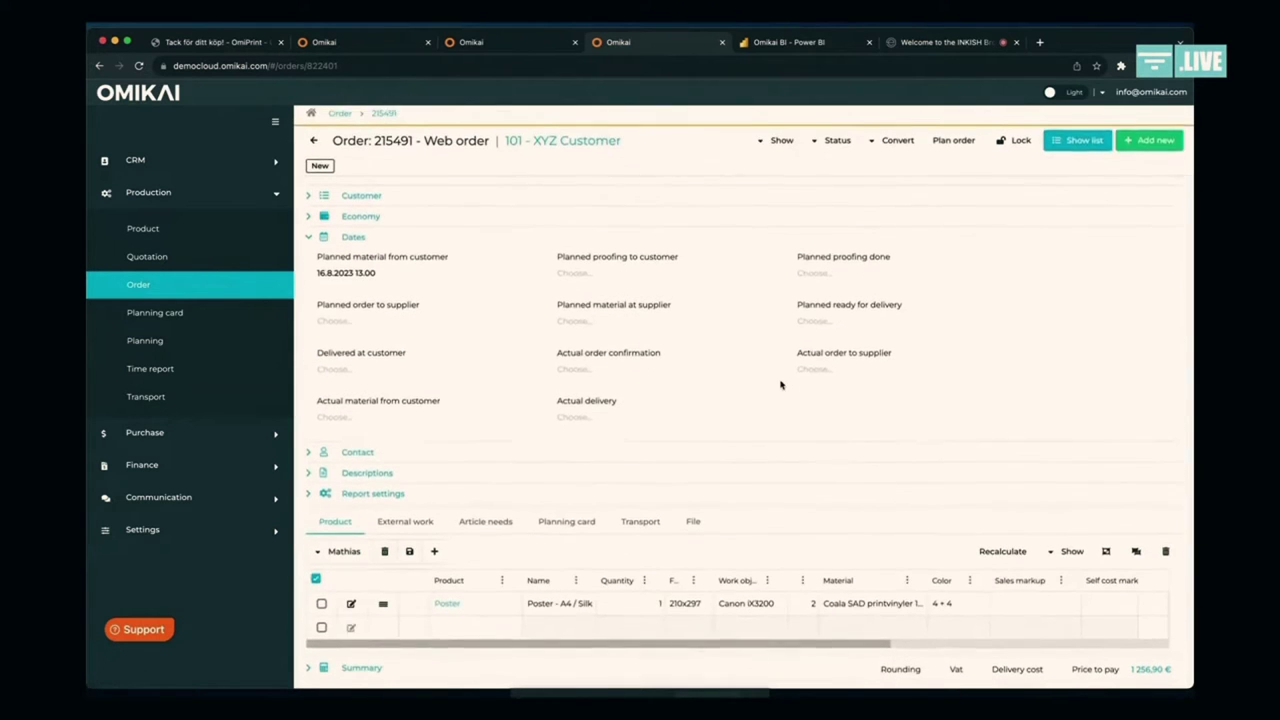
scroll(868, 618, "right", 5)
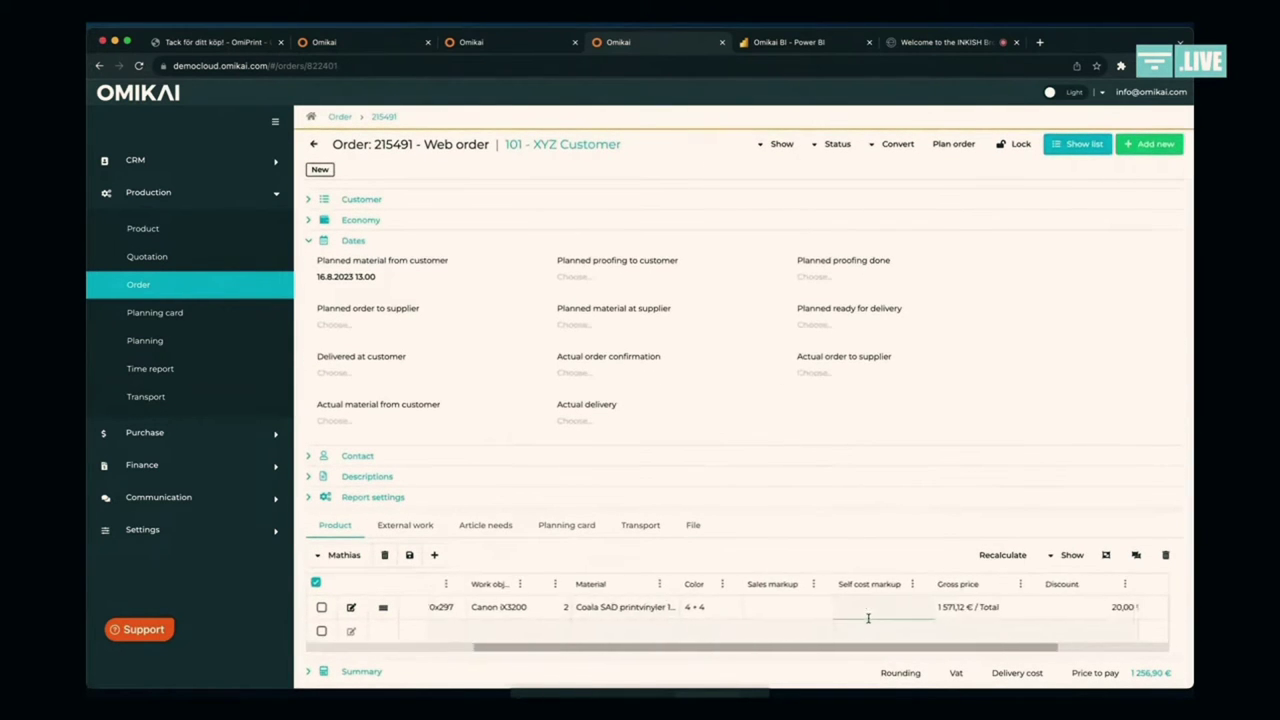
scroll(868, 618, "right", 3)
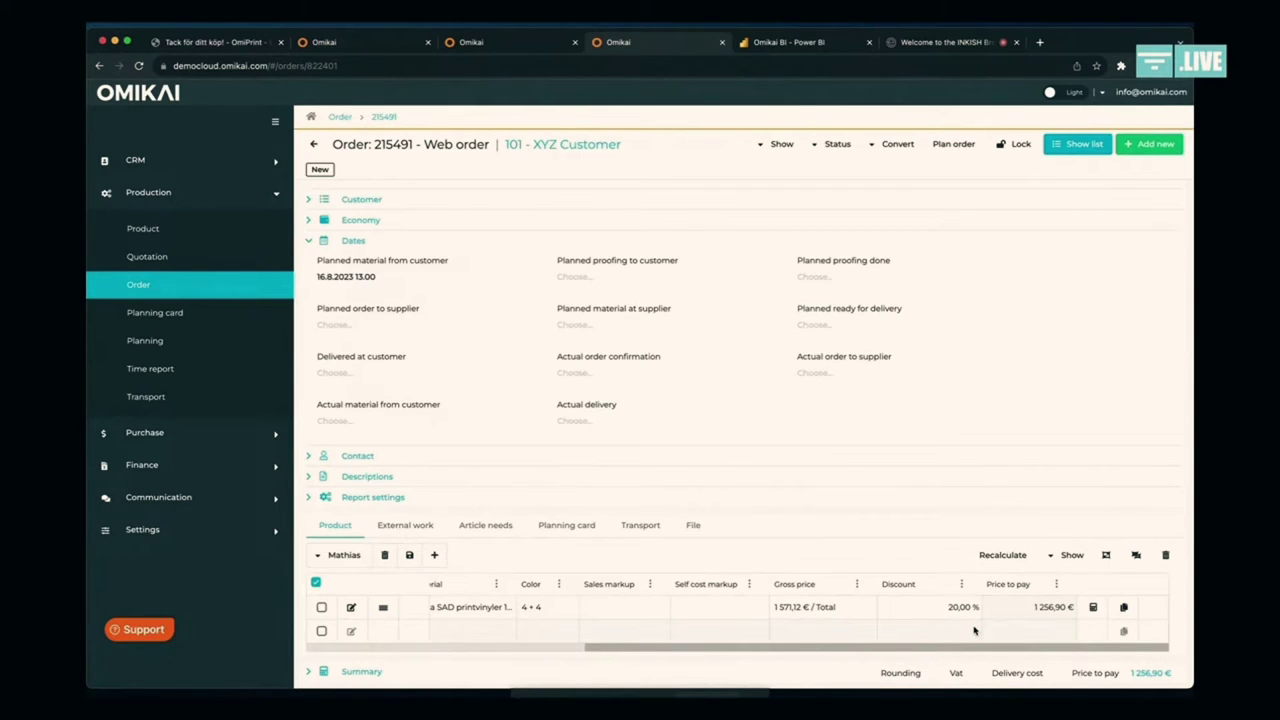
scroll(820, 610, "left", 10)
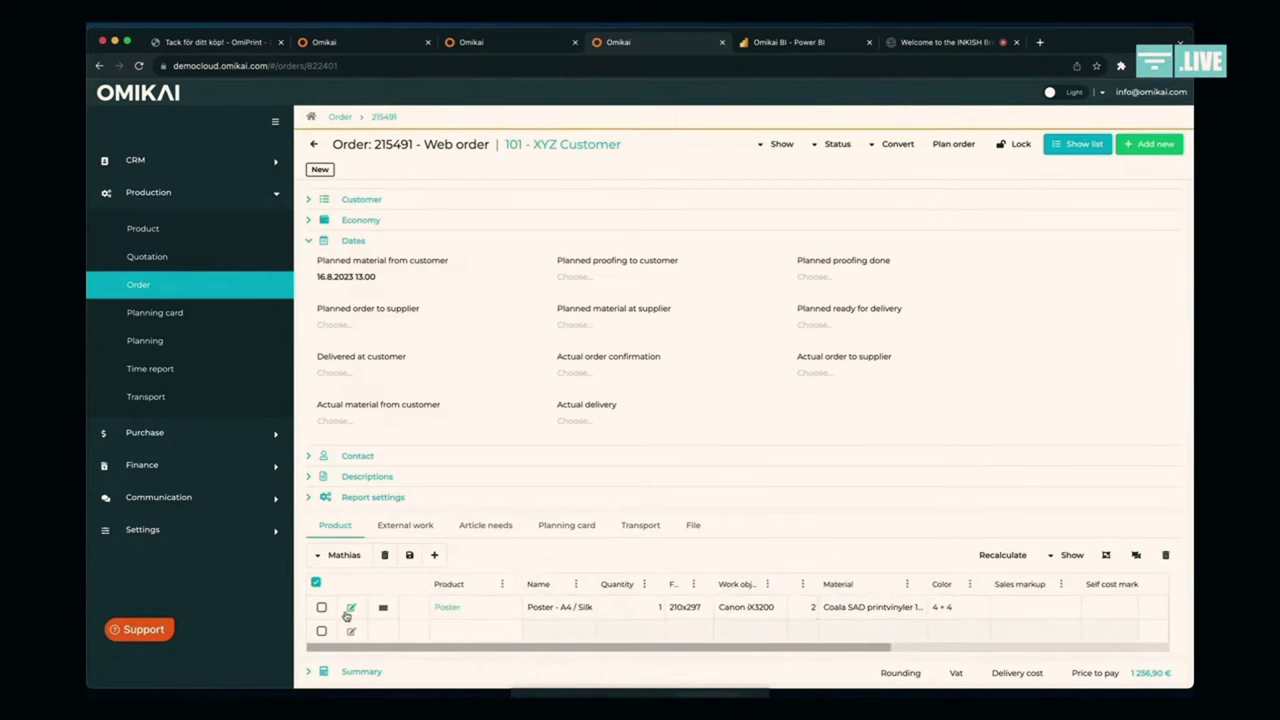
Step: Edit the poster product and change its Product format to 50x50 (500x500)
left_click(350, 608)
scroll(466, 436, "down", 2)
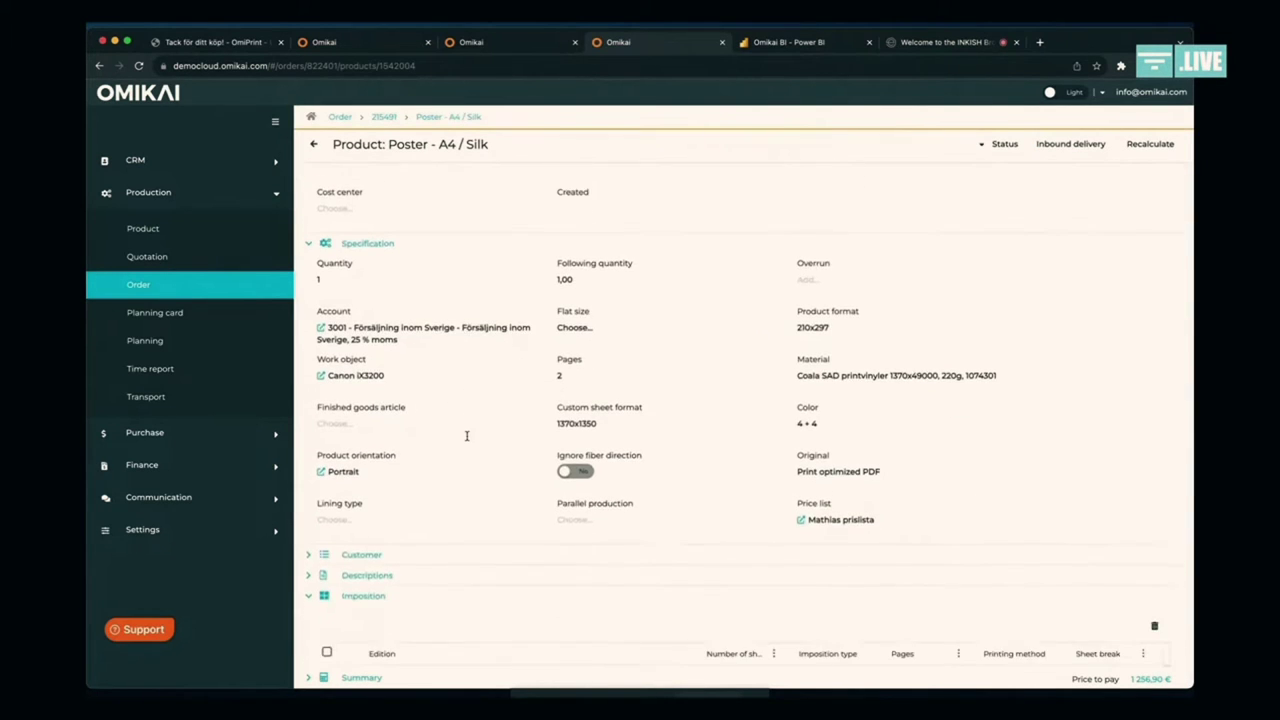
scroll(466, 436, "down", 2)
left_click(822, 248)
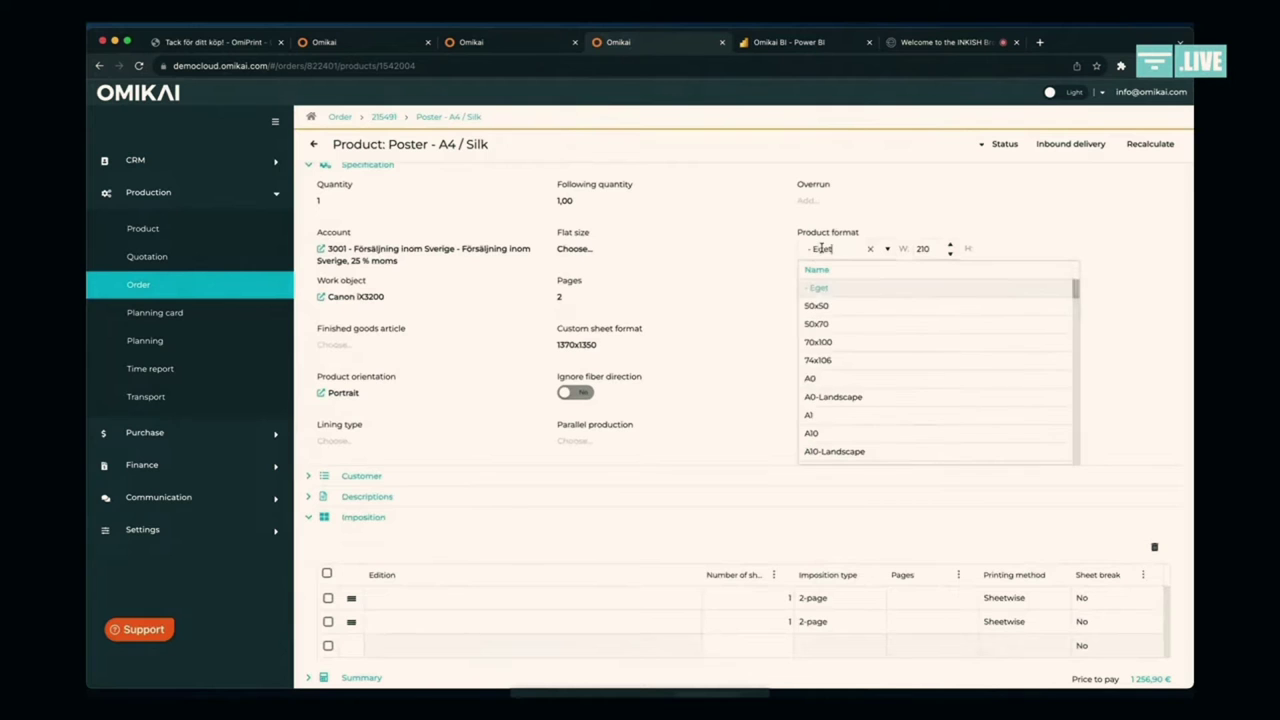
left_click(847, 306)
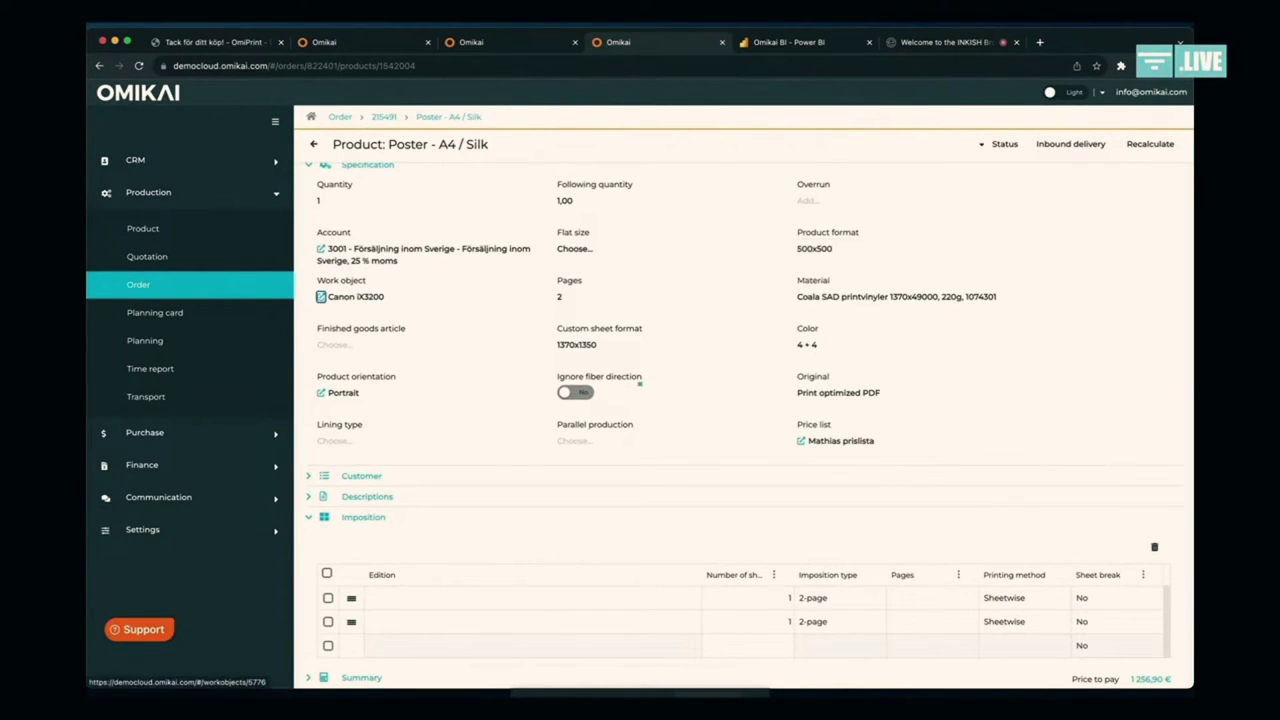
Step: Keep Canon iX3200 as the work object and review the updated 1 105,26 € price
left_click(355, 296)
scroll(744, 500, "down", 3)
scroll(866, 343, "down", 2)
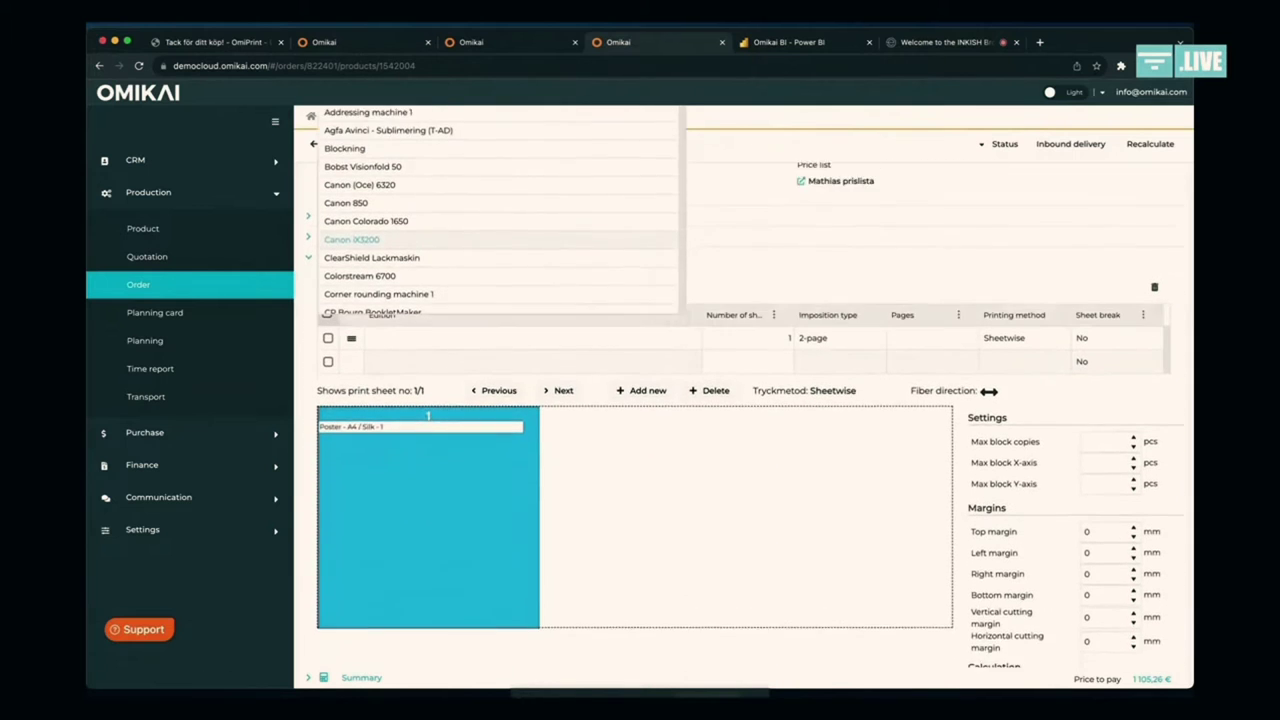
left_click(874, 425)
scroll(752, 432, "down", 5)
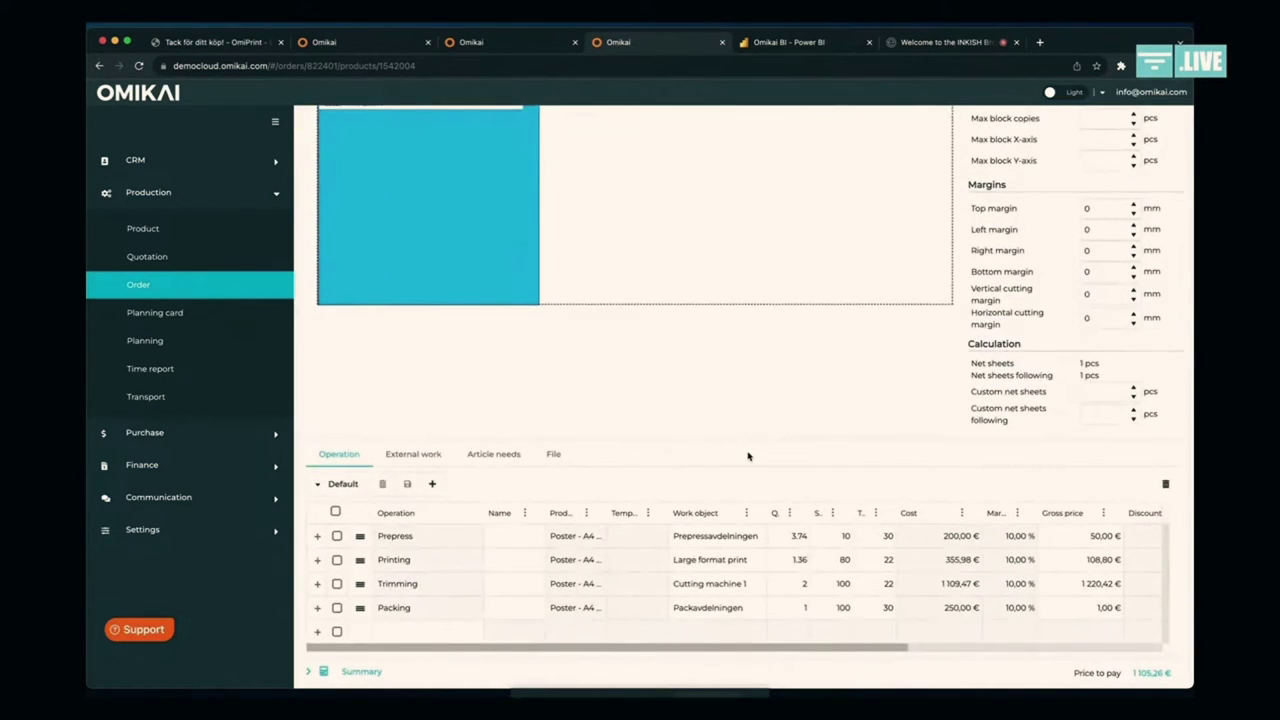
scroll(748, 456, "up", 10)
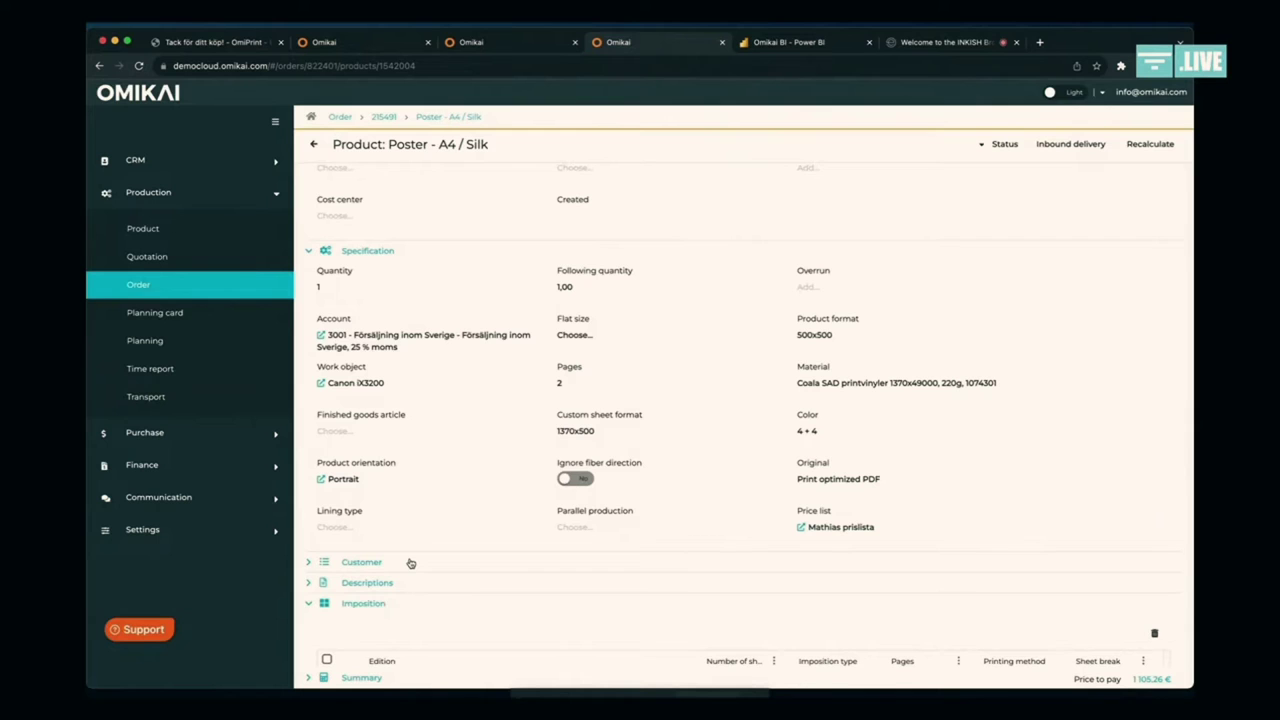
Step: Return to order 215491, glancing at the OmiPrint confirmation, order list and planning calendar tabs
left_click(384, 117)
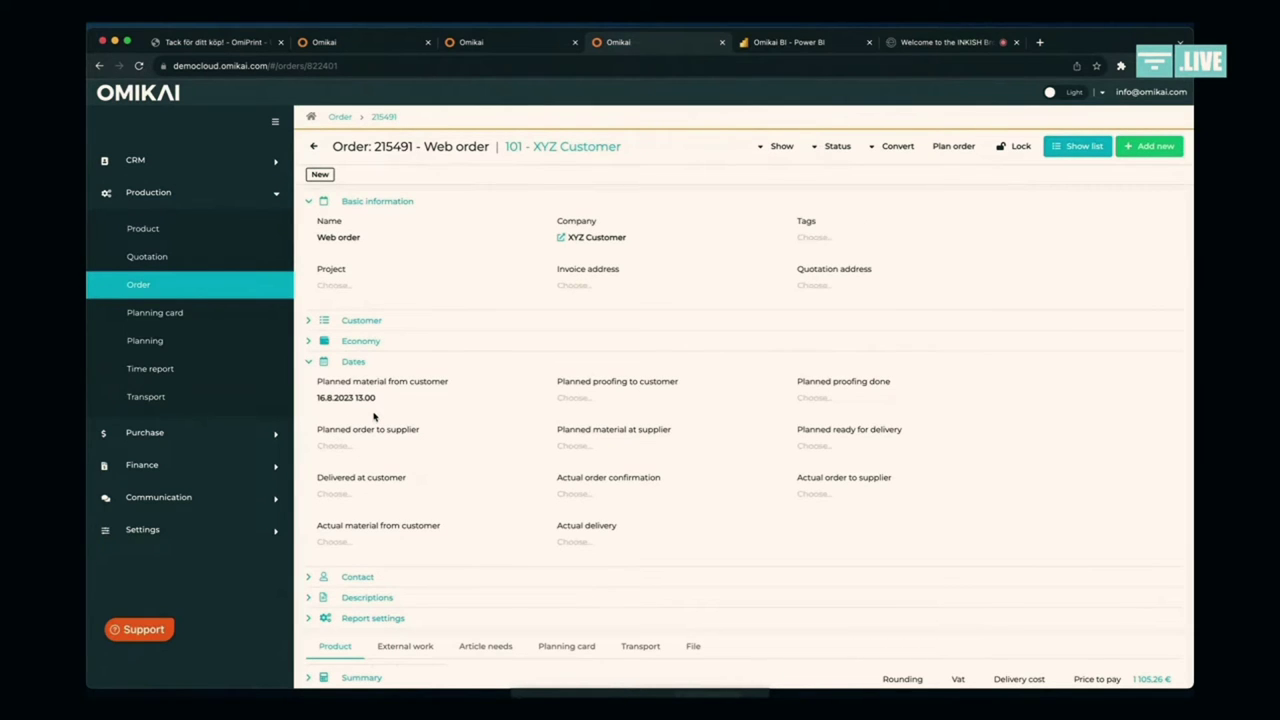
left_click(251, 43)
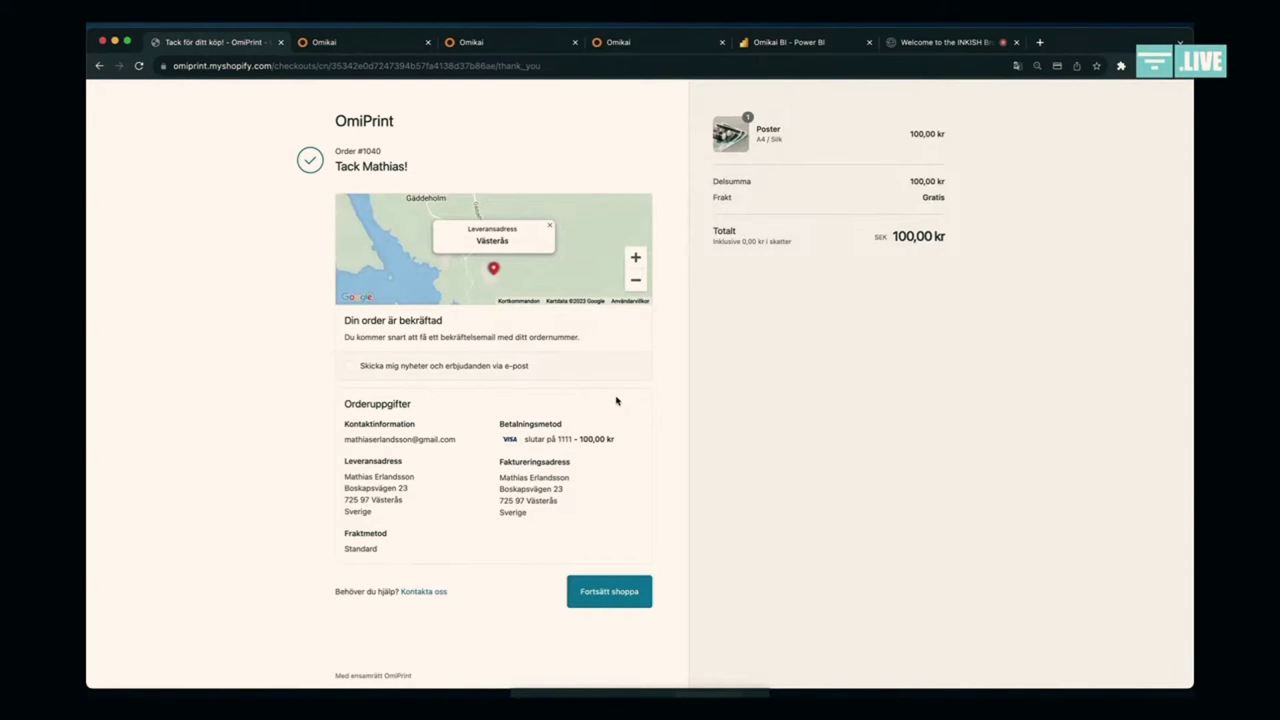
left_click(382, 46)
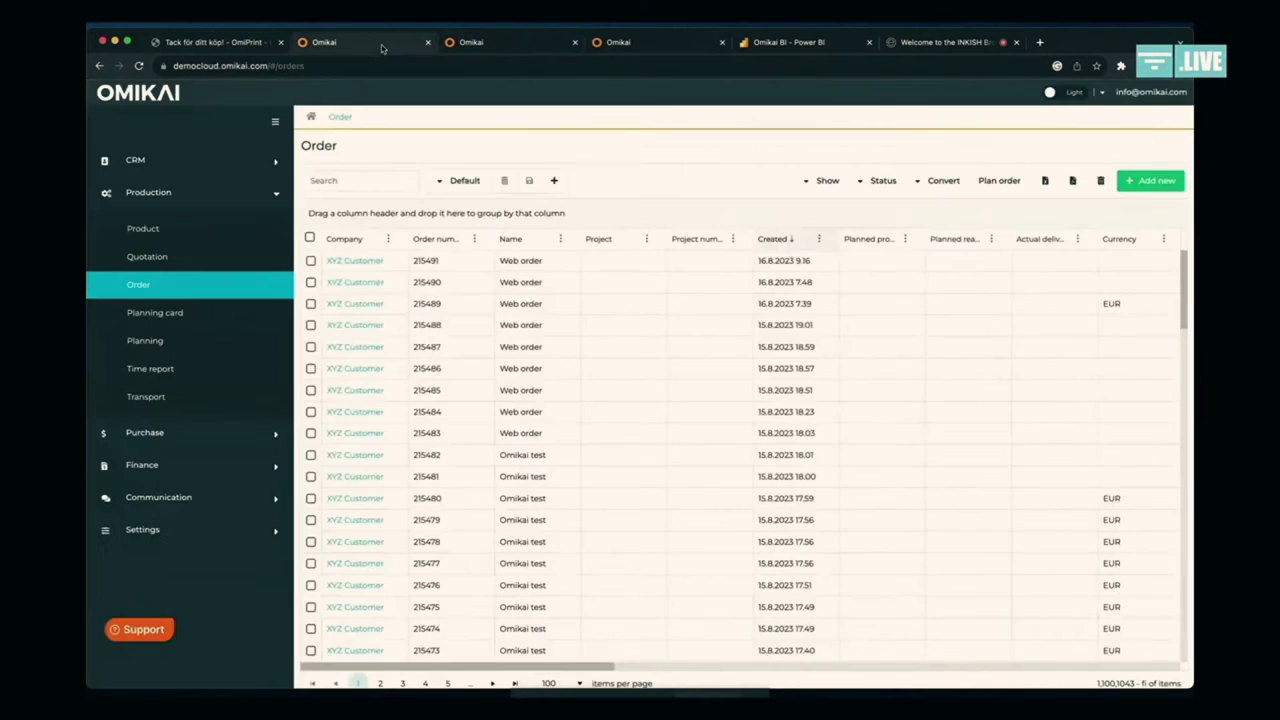
left_click(505, 46)
left_click(607, 46)
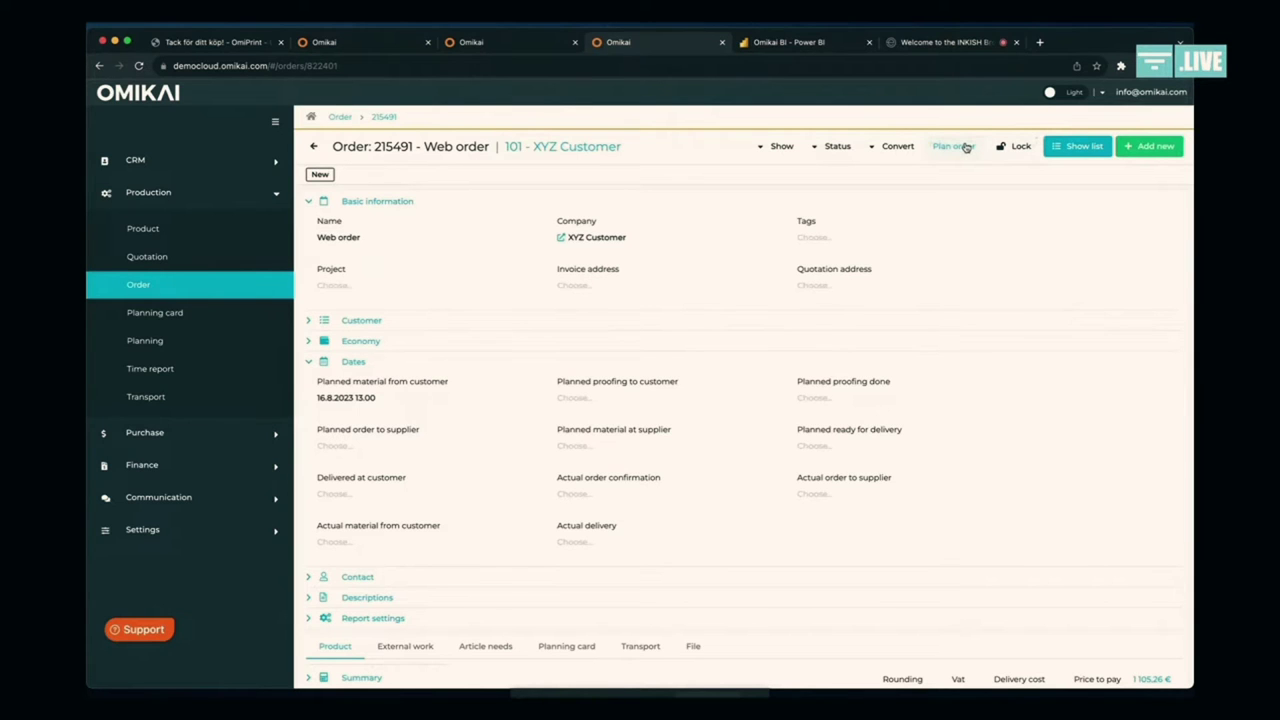
Step: Plan order 215491 with default options and view its Prepress, Printing, Trimming and Packing cards
left_click(966, 147)
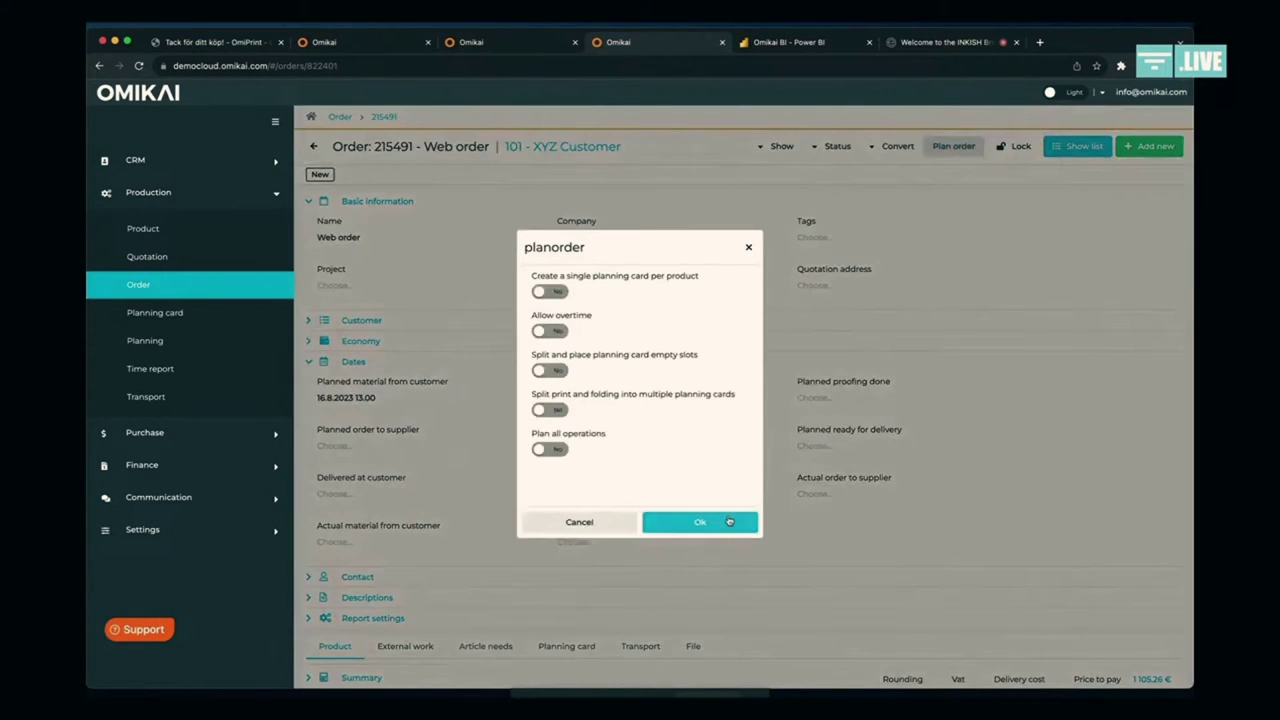
left_click(728, 524)
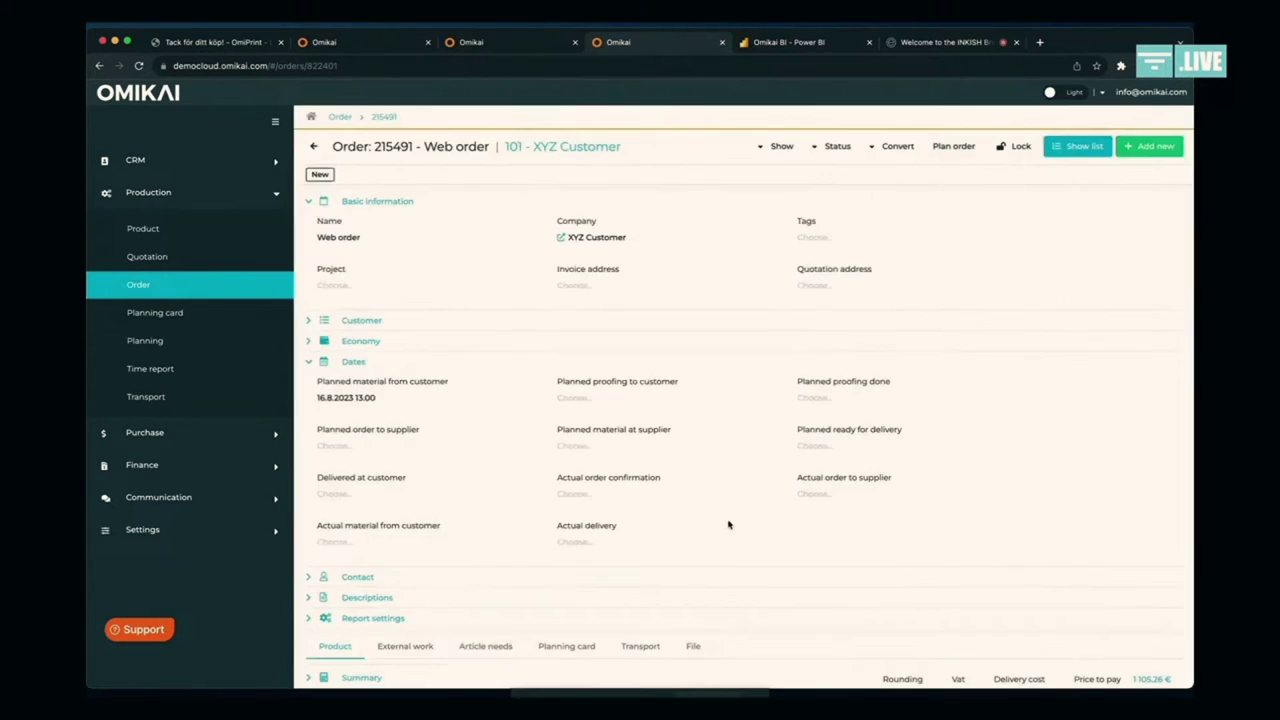
left_click(578, 650)
scroll(578, 650, "down", 4)
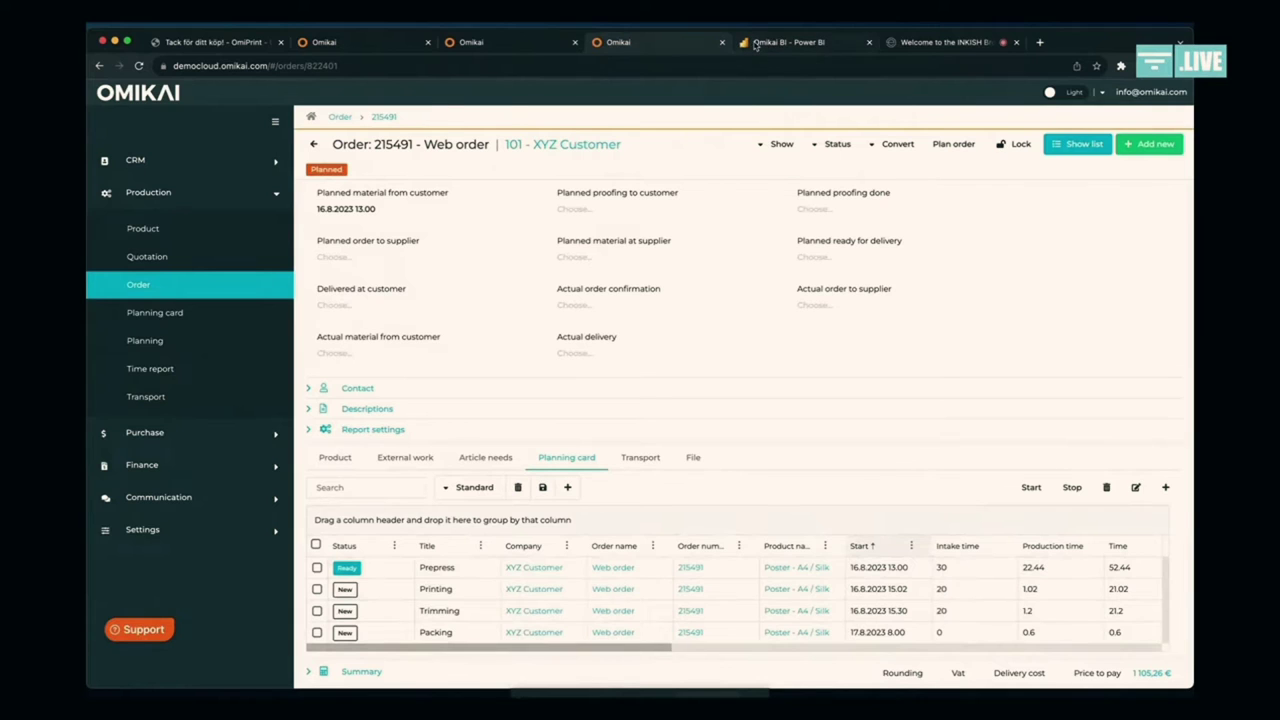
Step: Open the full planning card list and tick the Printing card of order 215488
left_click(545, 42)
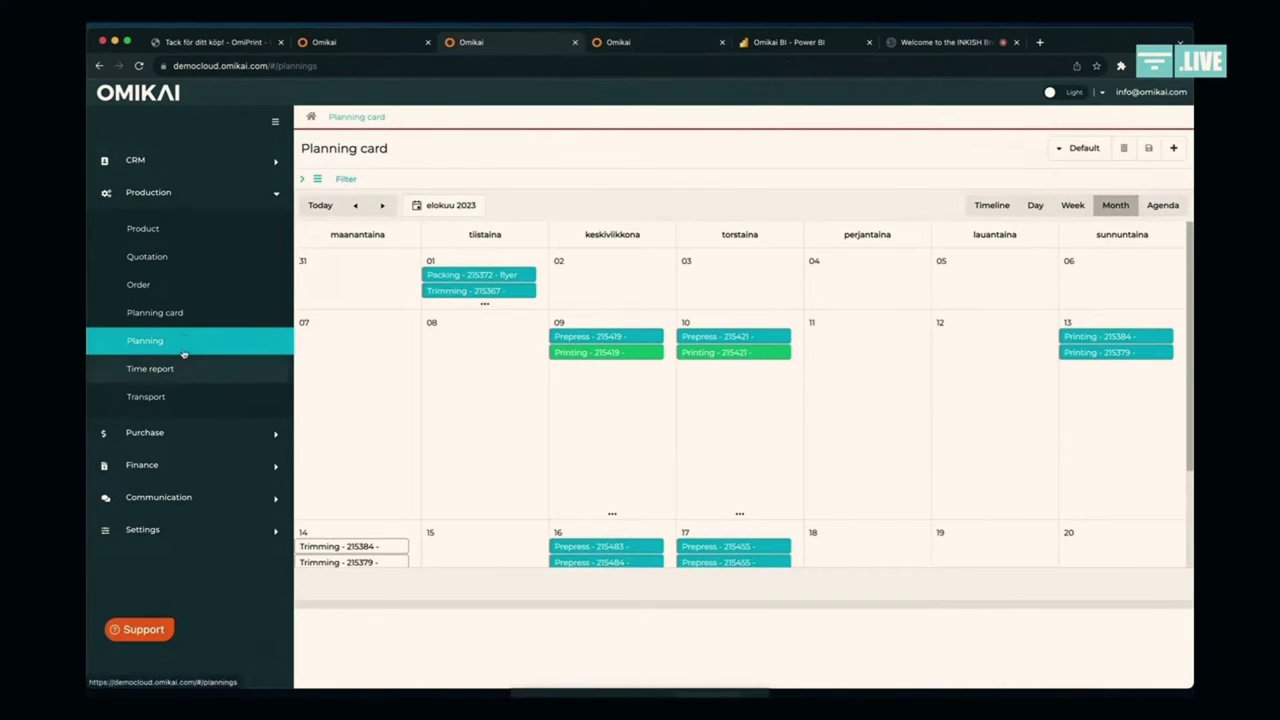
left_click(180, 312)
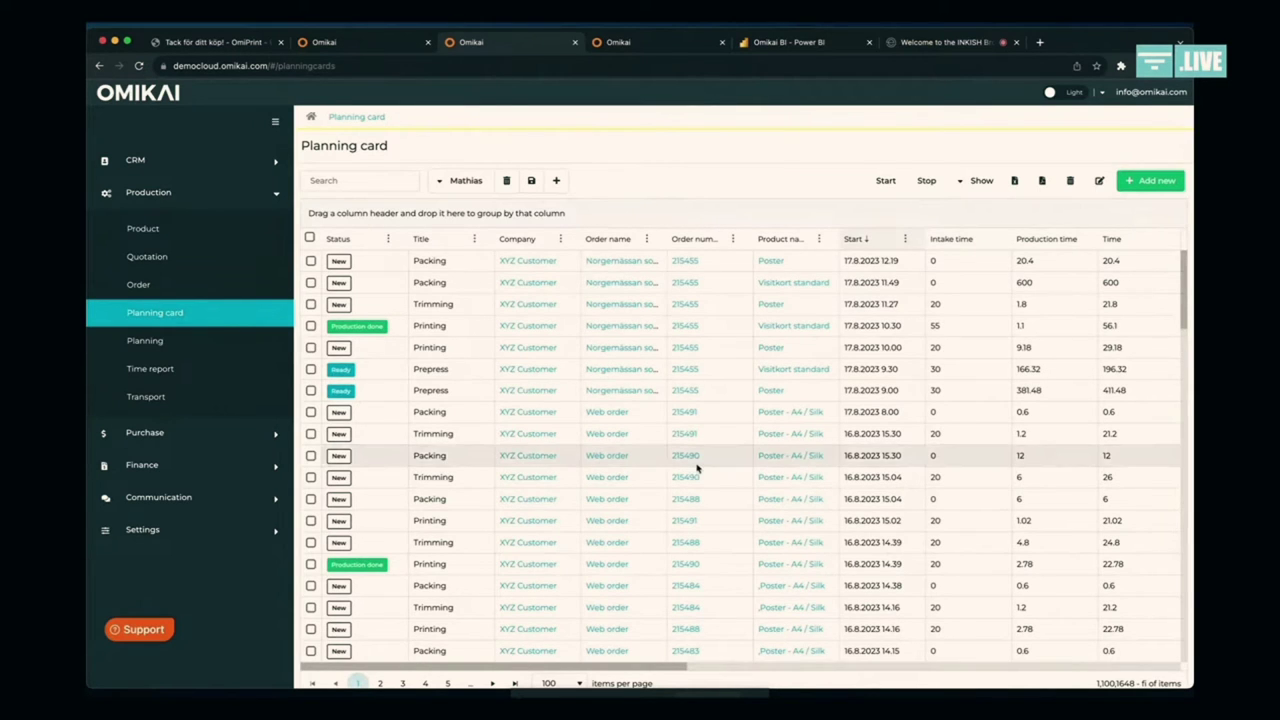
scroll(700, 463, "down", 3)
scroll(697, 468, "down", 1)
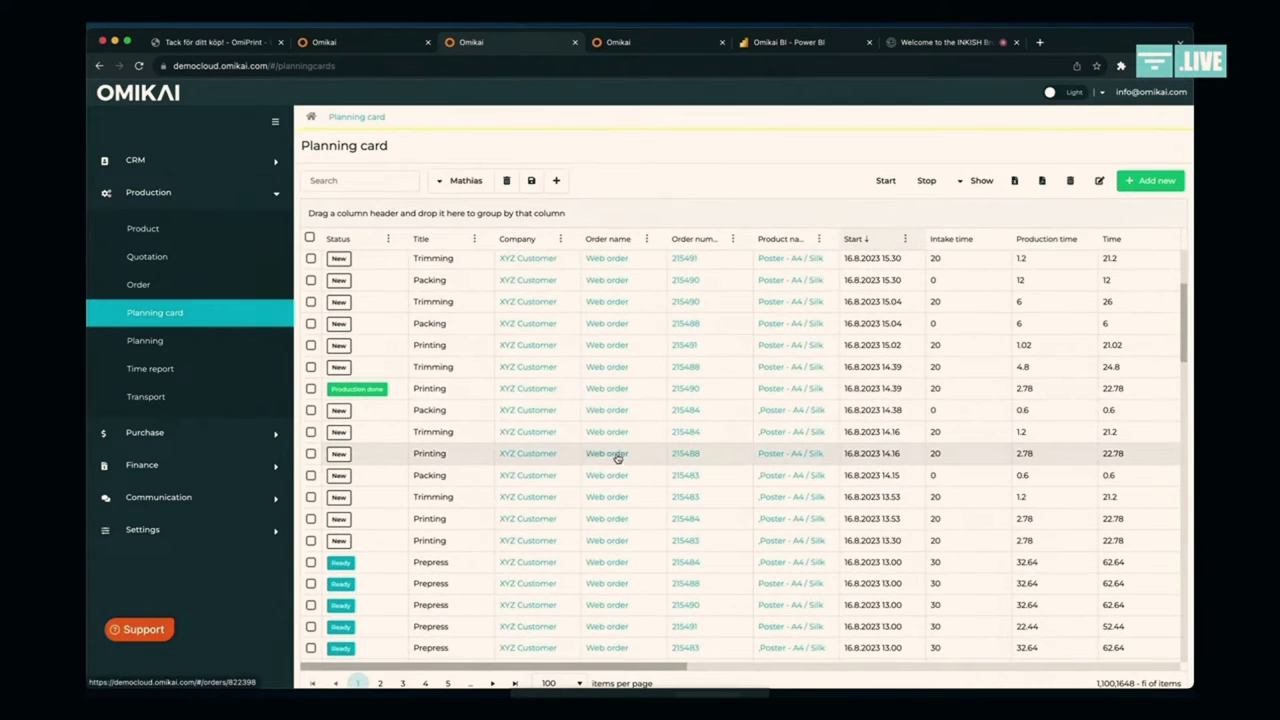
left_click(311, 454)
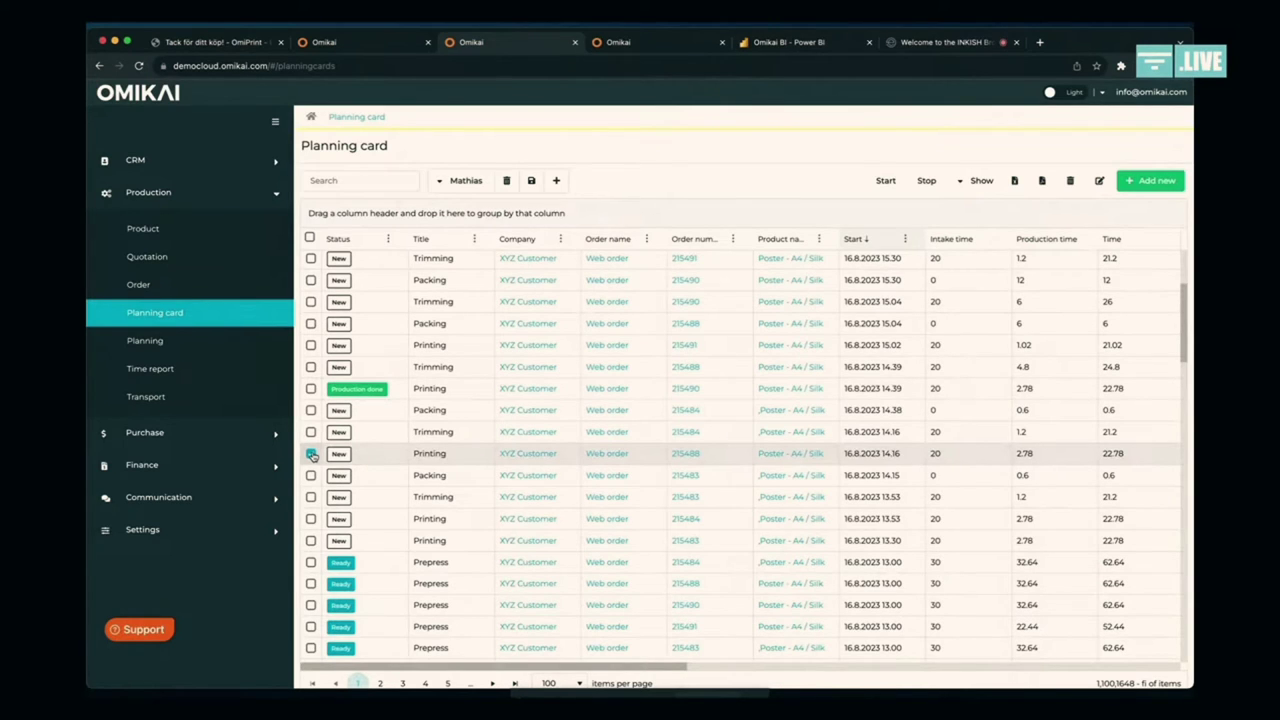
left_click(311, 453)
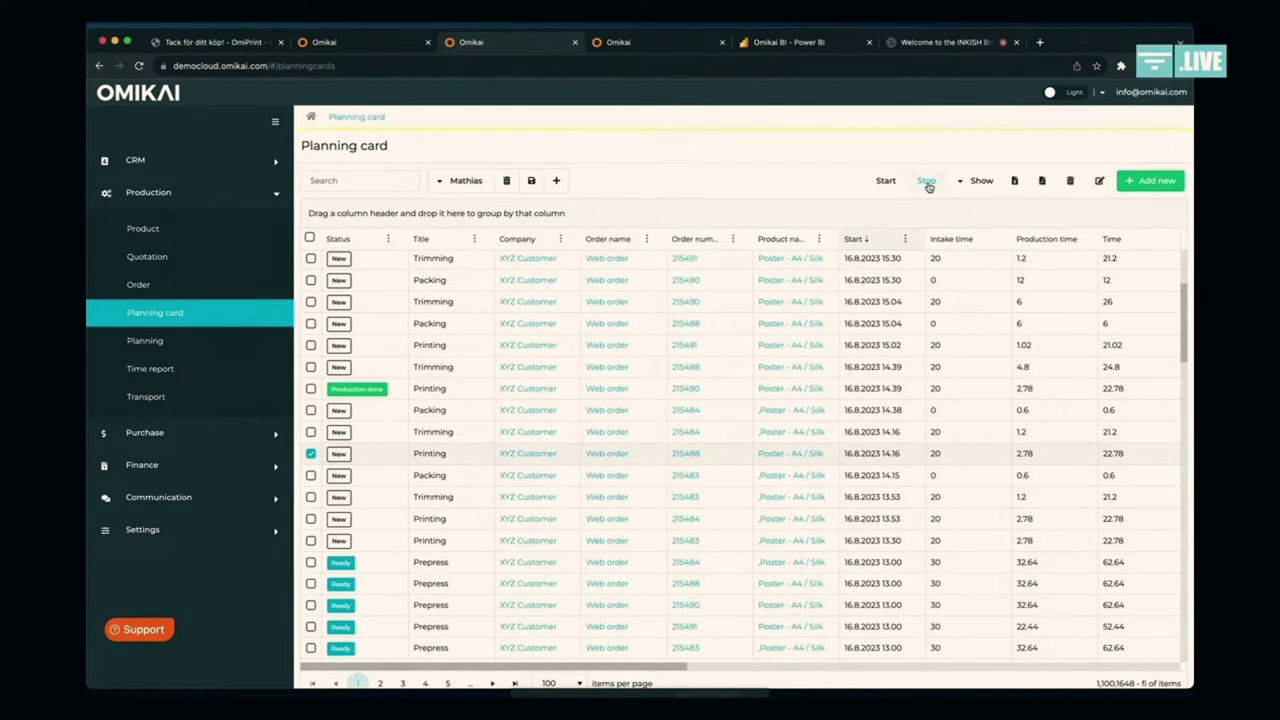
Step: Report back order 215488's Printing card with 1,00 m² intake and 3,00 m² production
left_click(926, 181)
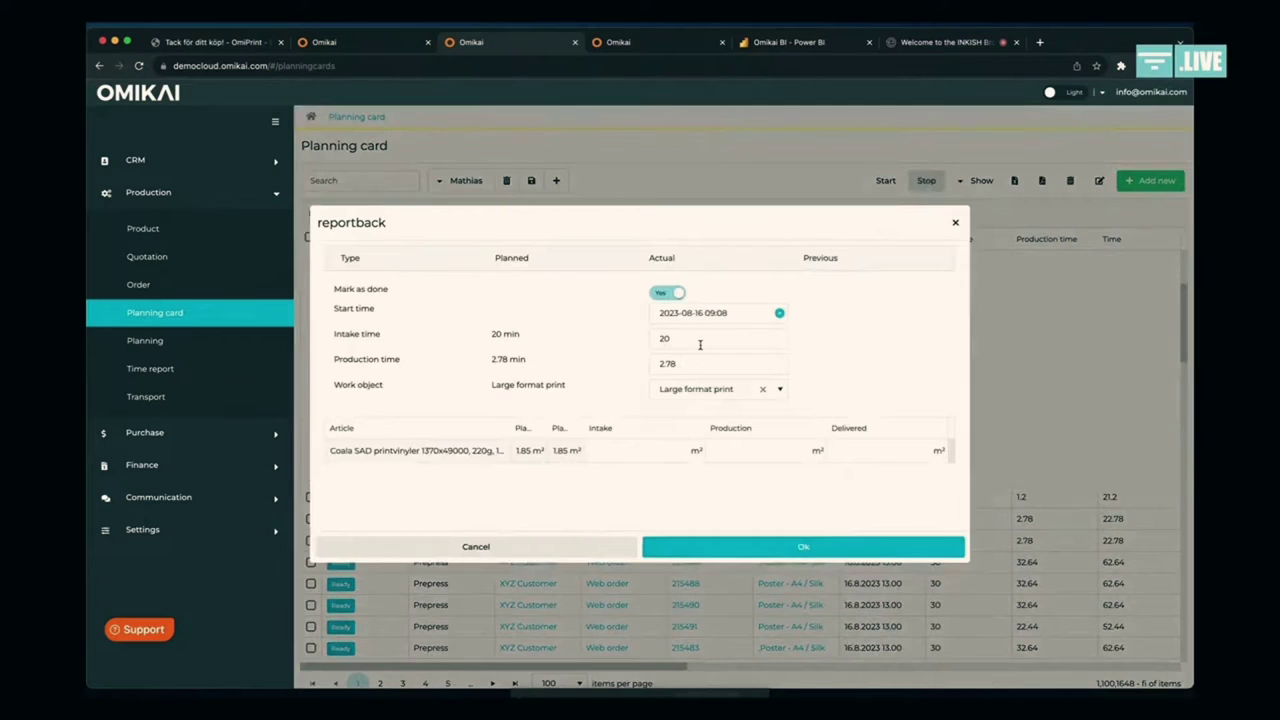
left_click(644, 452)
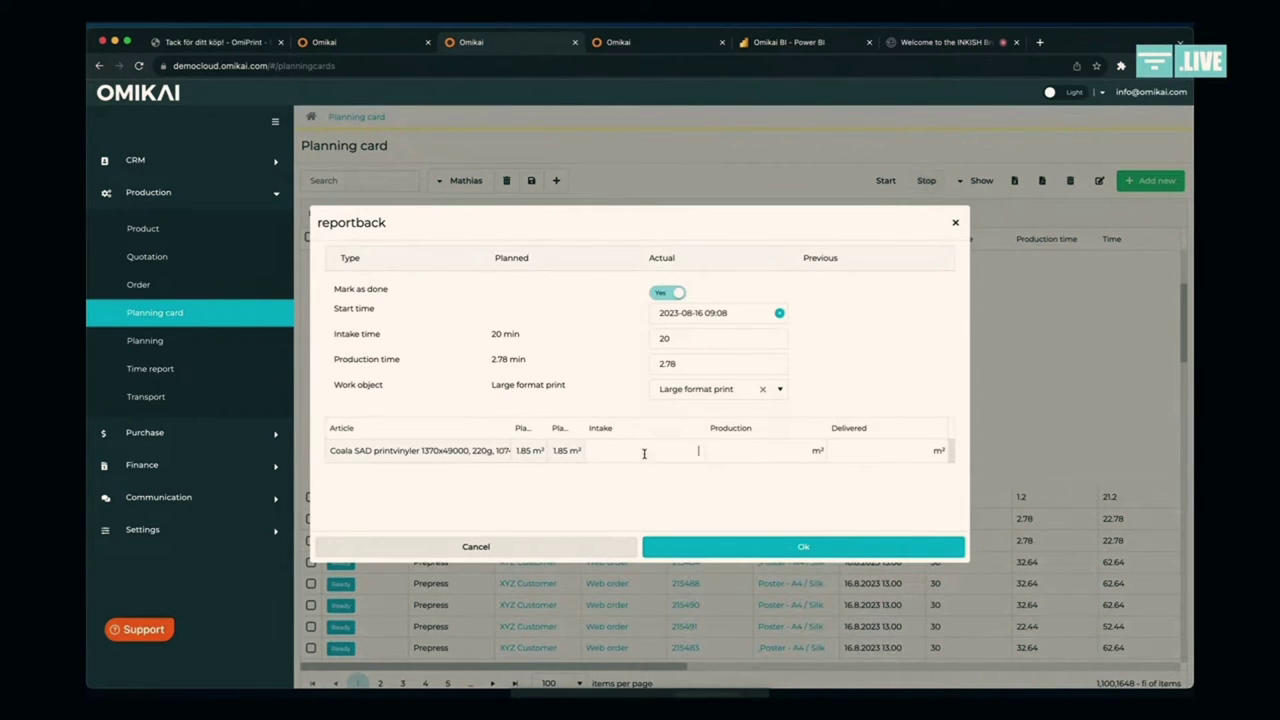
type("1")
left_click(768, 445)
type("3")
left_click(800, 548)
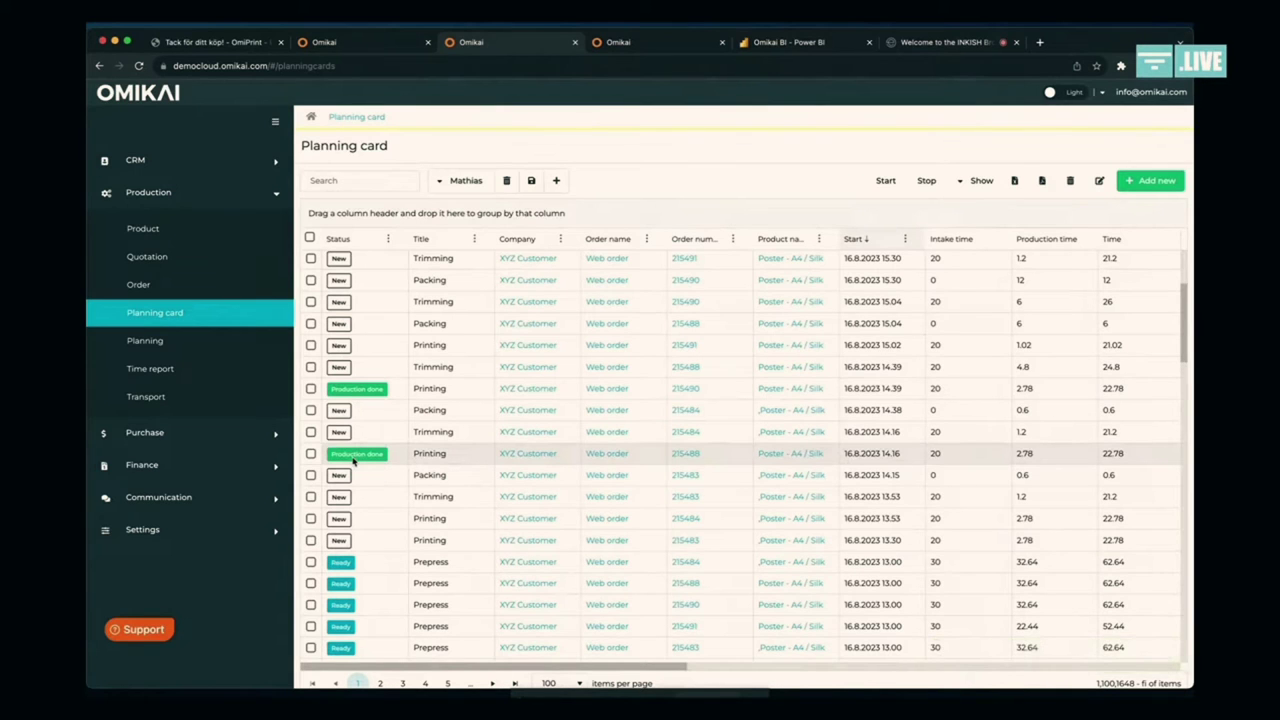
Step: Check the Printing step's article report and stock log for order 215488, then return to Power BI
left_click(408, 458)
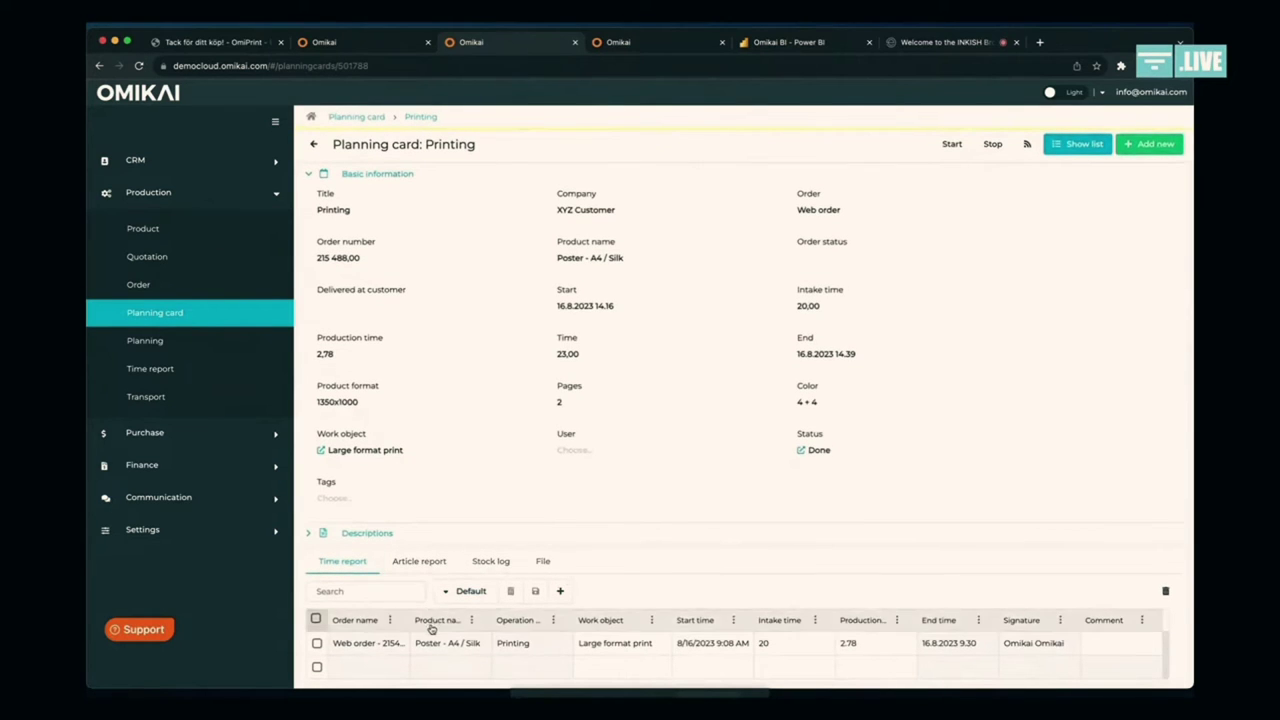
left_click(435, 565)
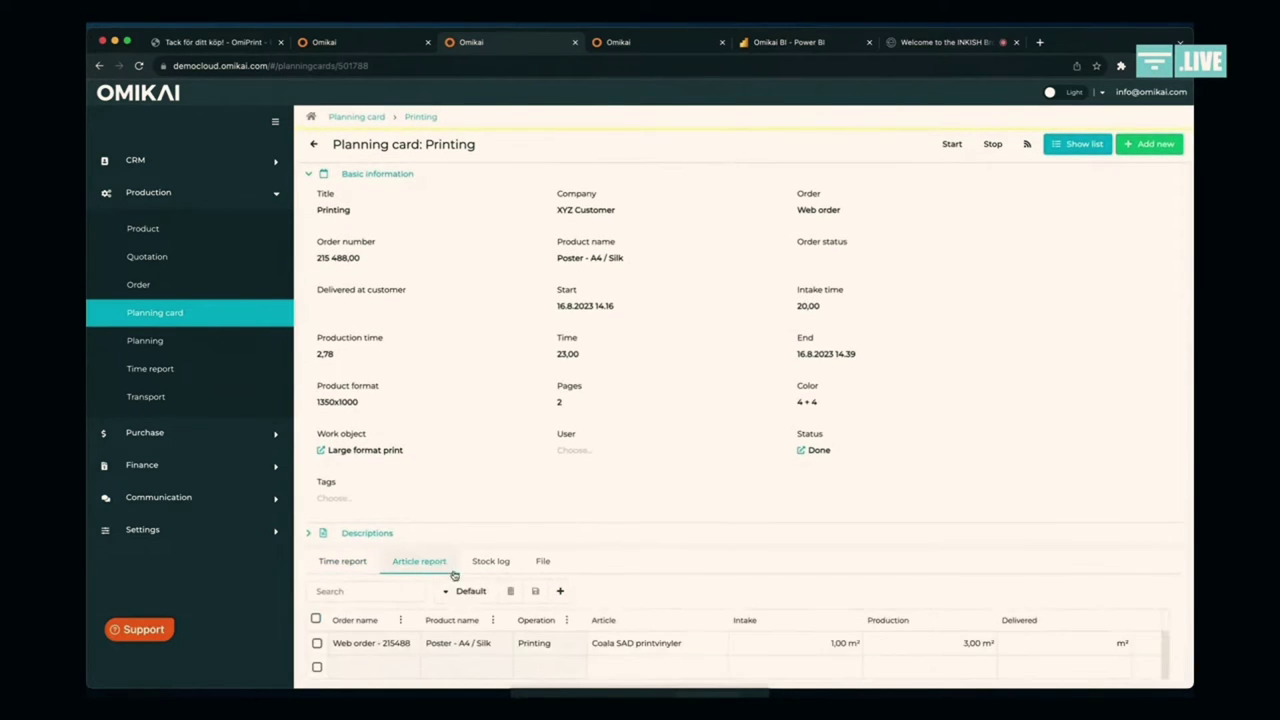
left_click(492, 565)
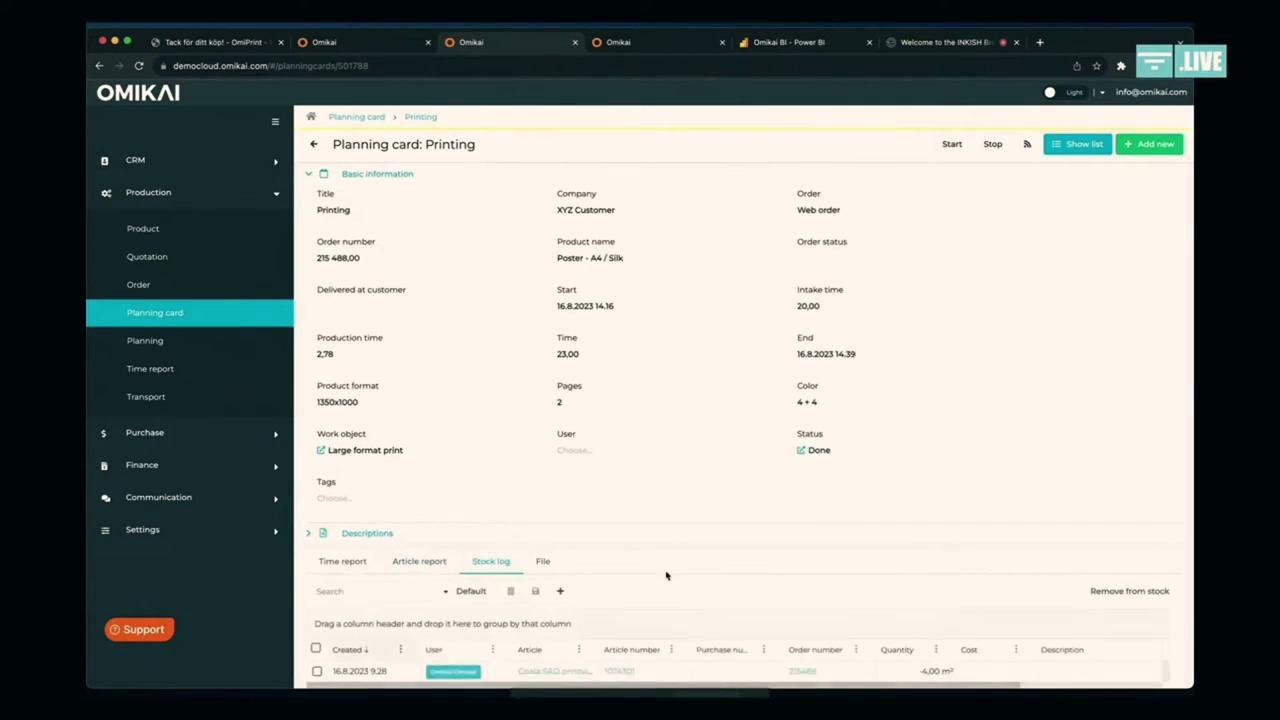
scroll(682, 575, "down", 1)
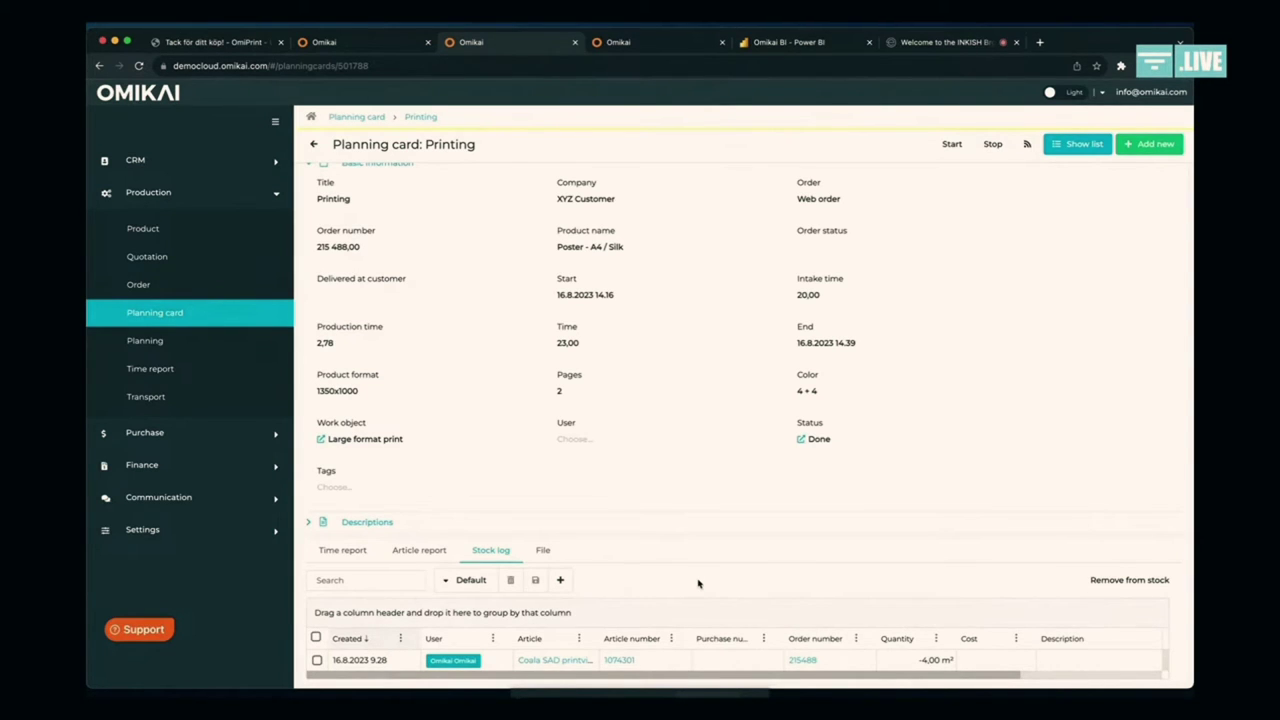
left_click(803, 43)
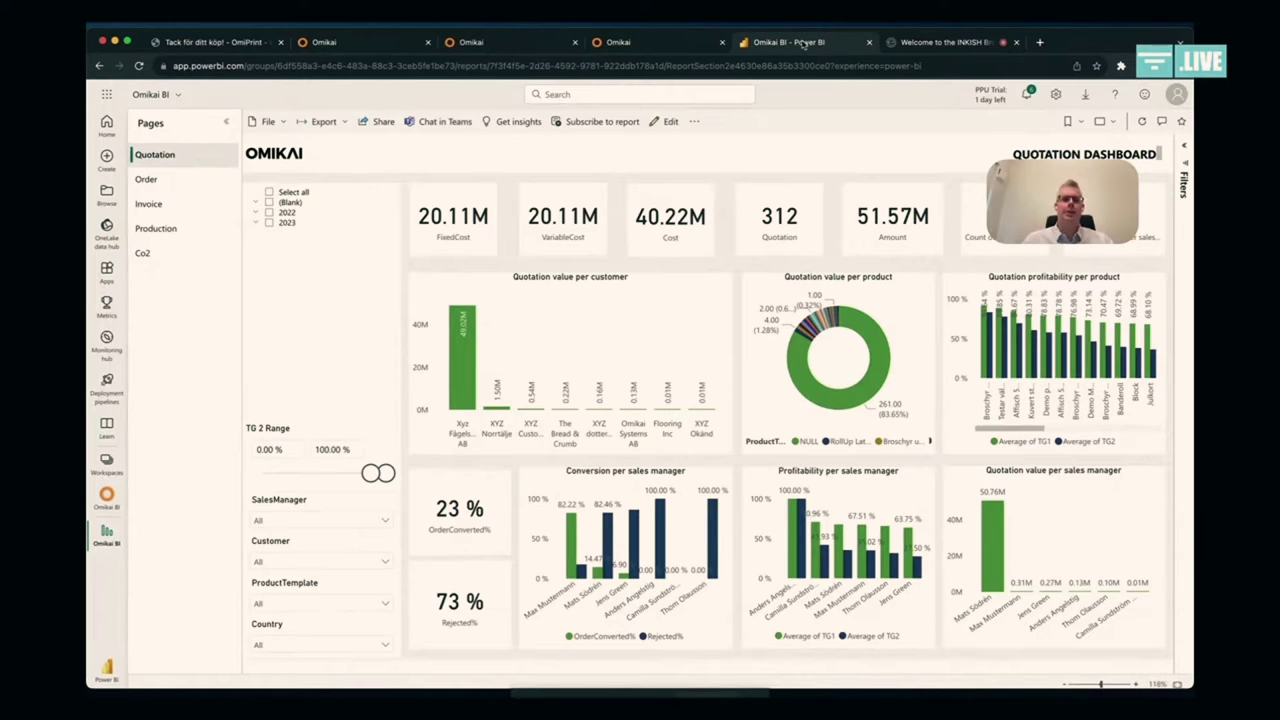
Step: Show the Power BI report full screen, staying on the Quotation page
left_click(1106, 124)
left_click(1050, 146)
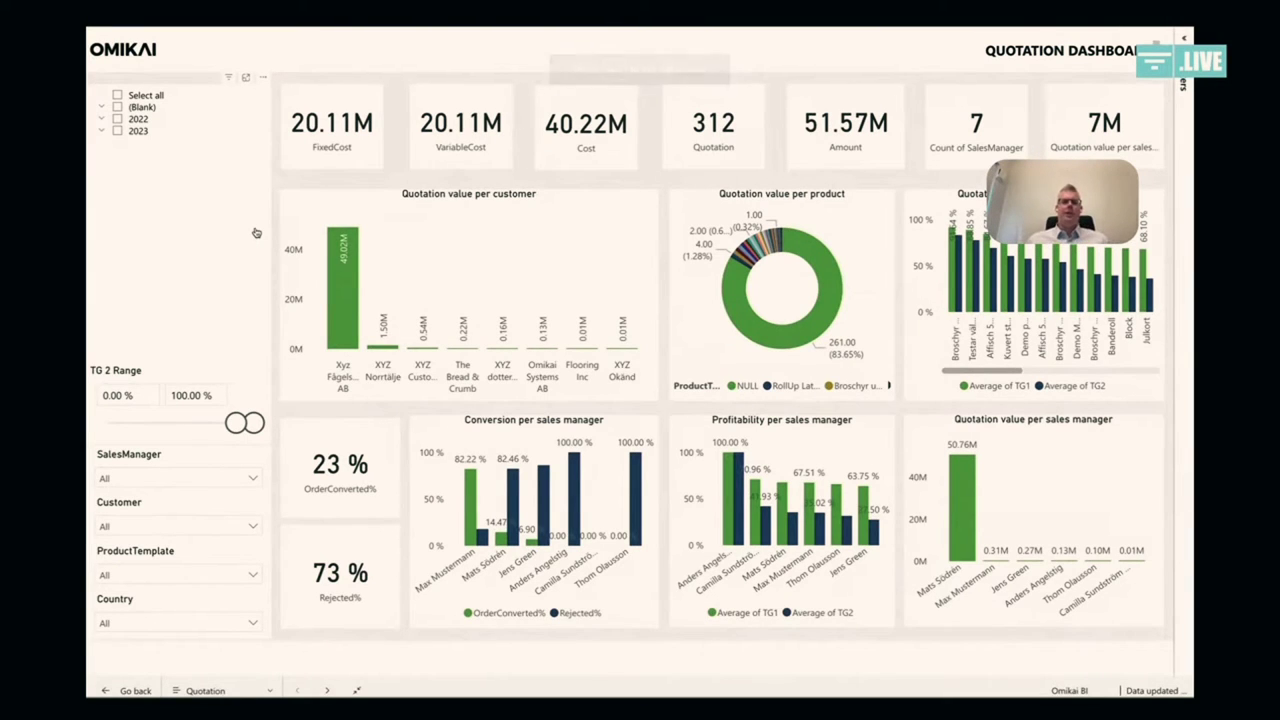
left_click(226, 691)
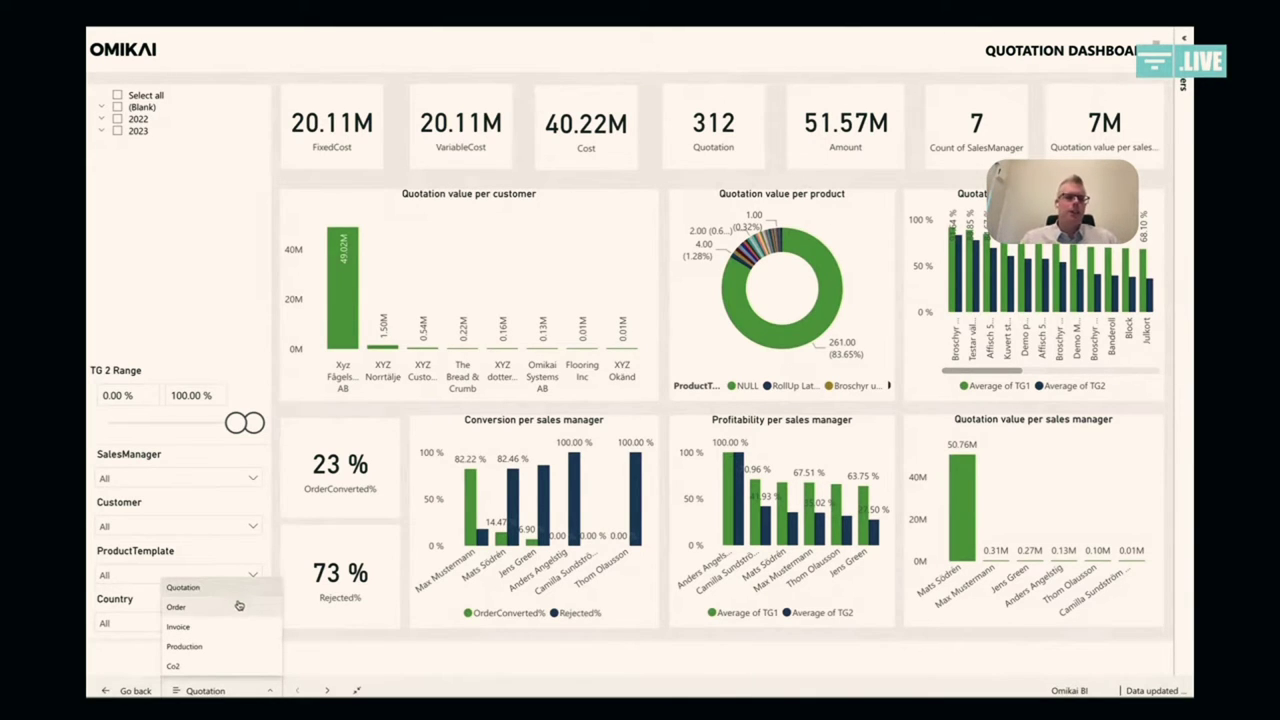
left_click(410, 665)
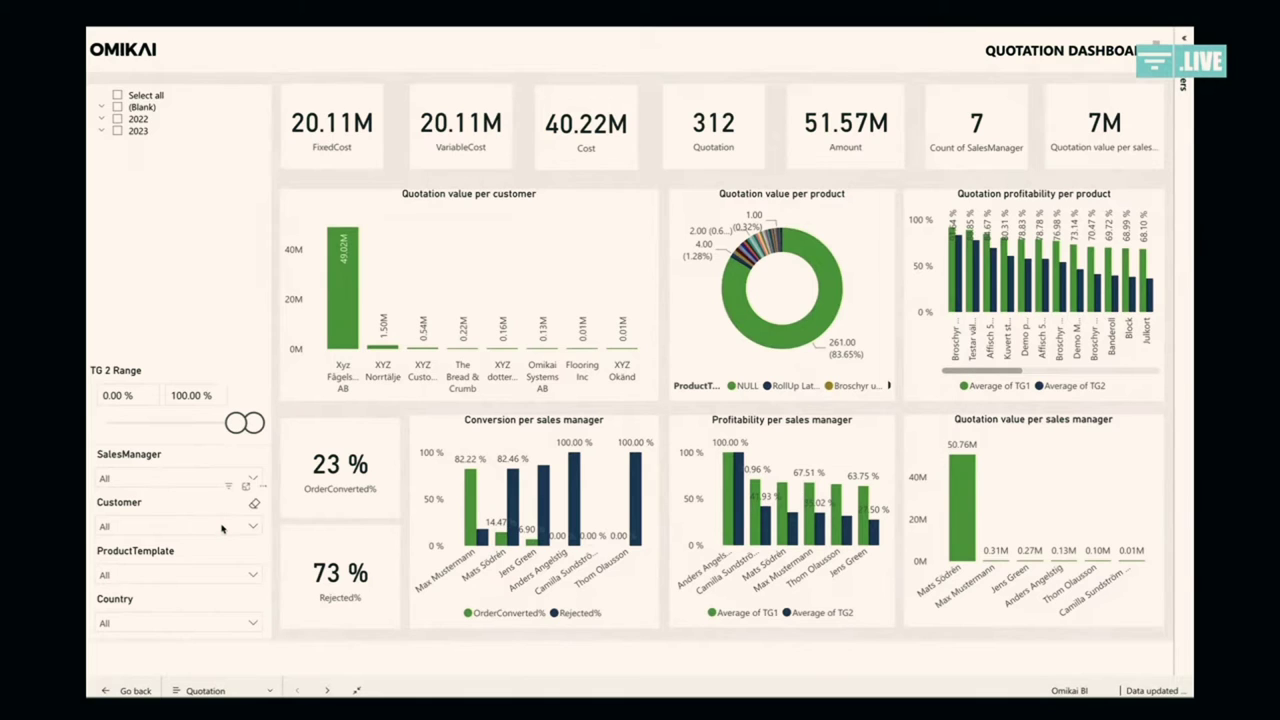
Step: Try filtering the ProductTemplate slicer to Affisch 50 x 70, then clear that filter
left_click(212, 575)
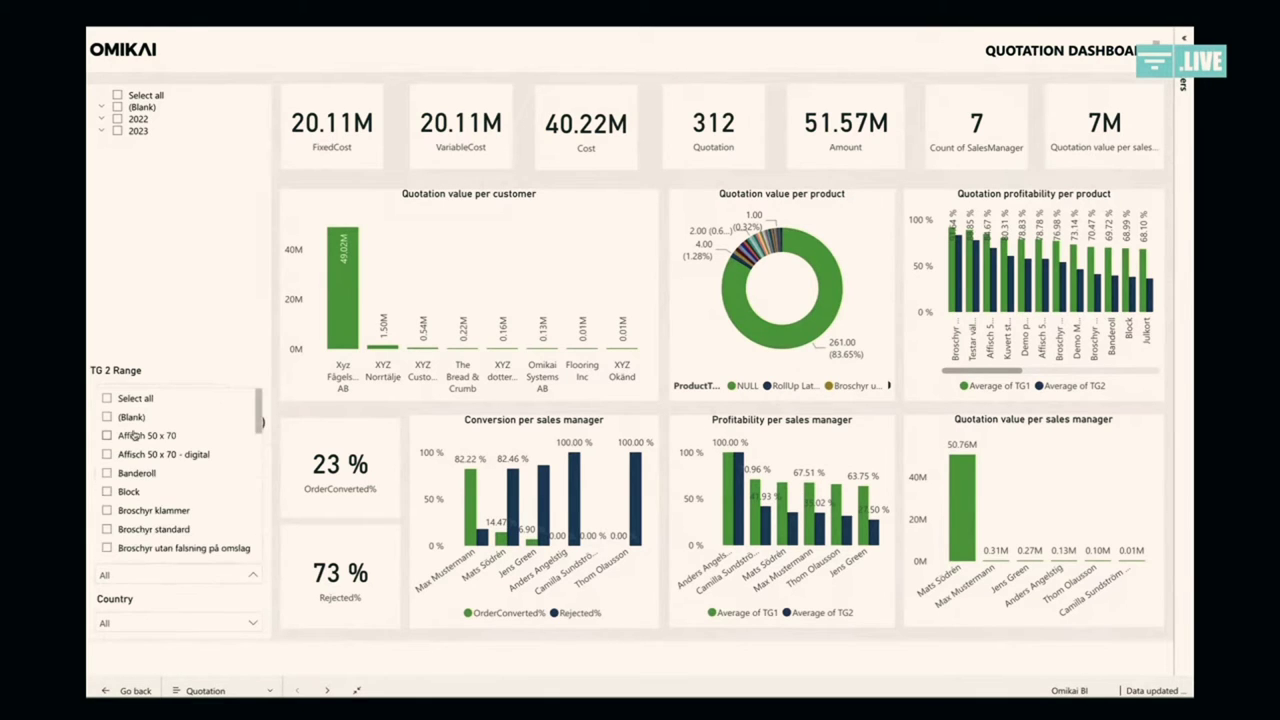
left_click(107, 436)
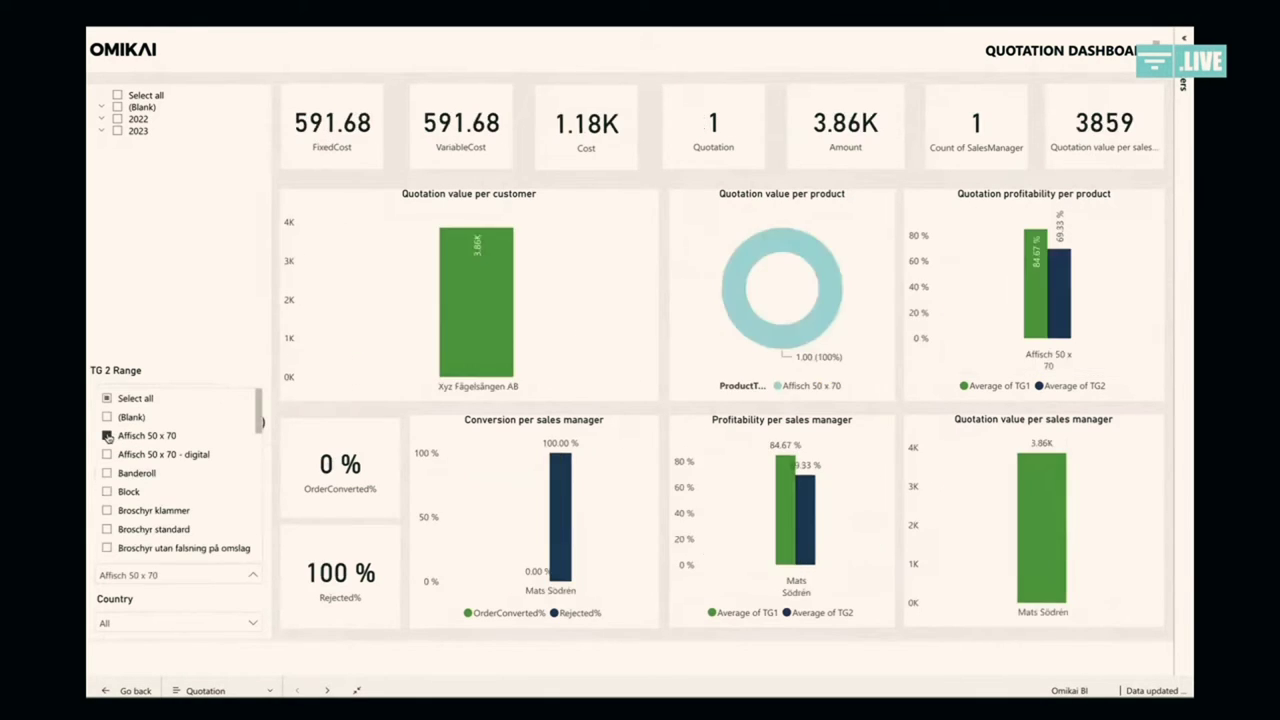
left_click(717, 674)
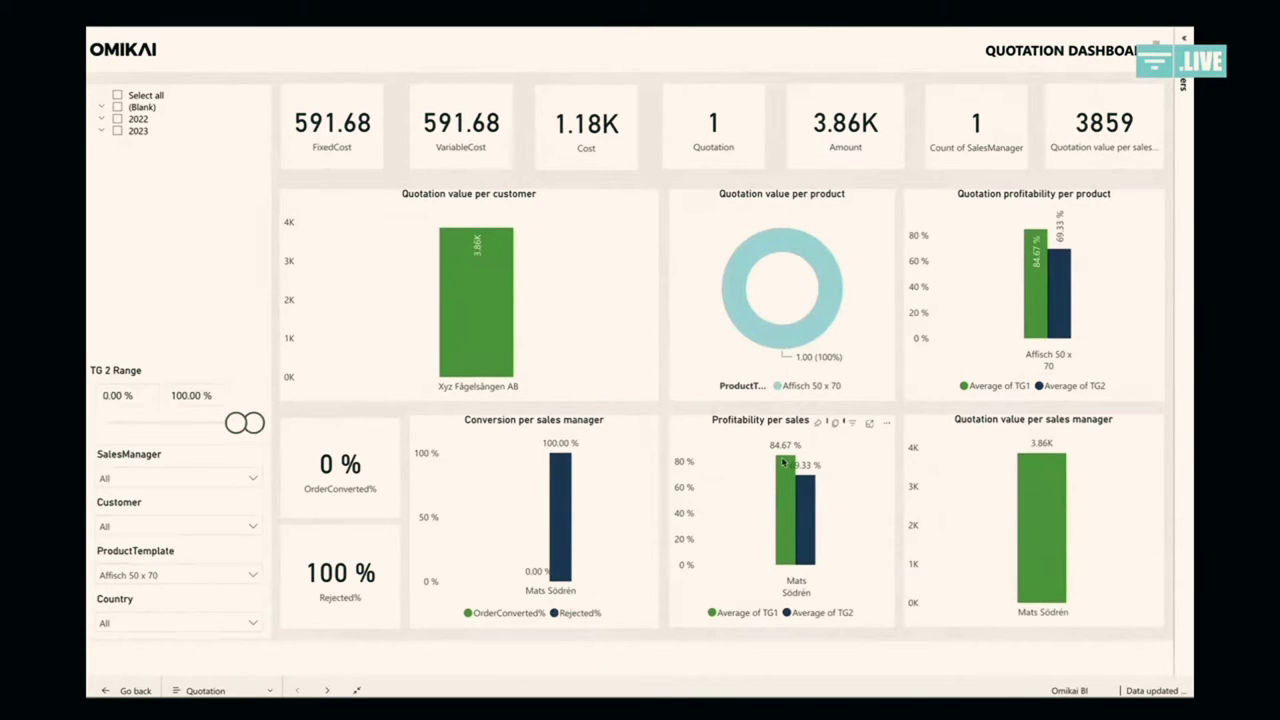
mouse_move(783, 462)
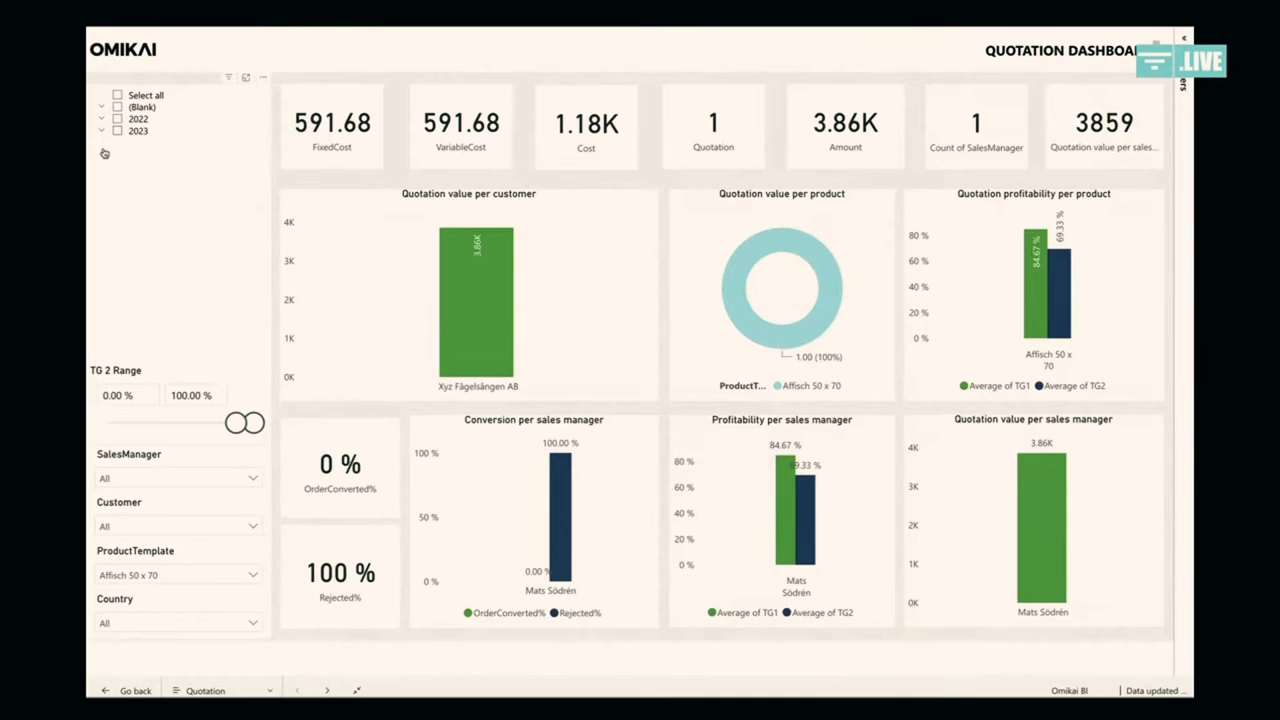
left_click(150, 578)
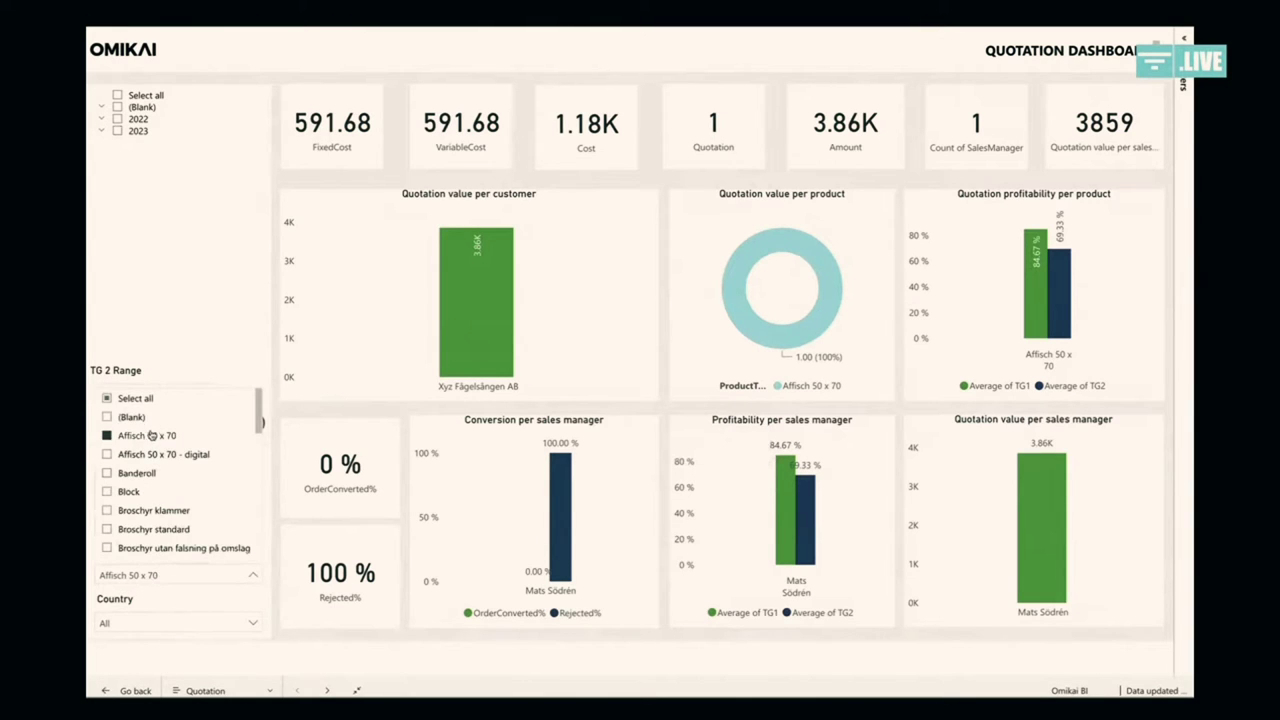
left_click(151, 437)
Step: Filter the quotation dashboard to 2023 Qtr 1, showing 9 quotations
left_click(104, 133)
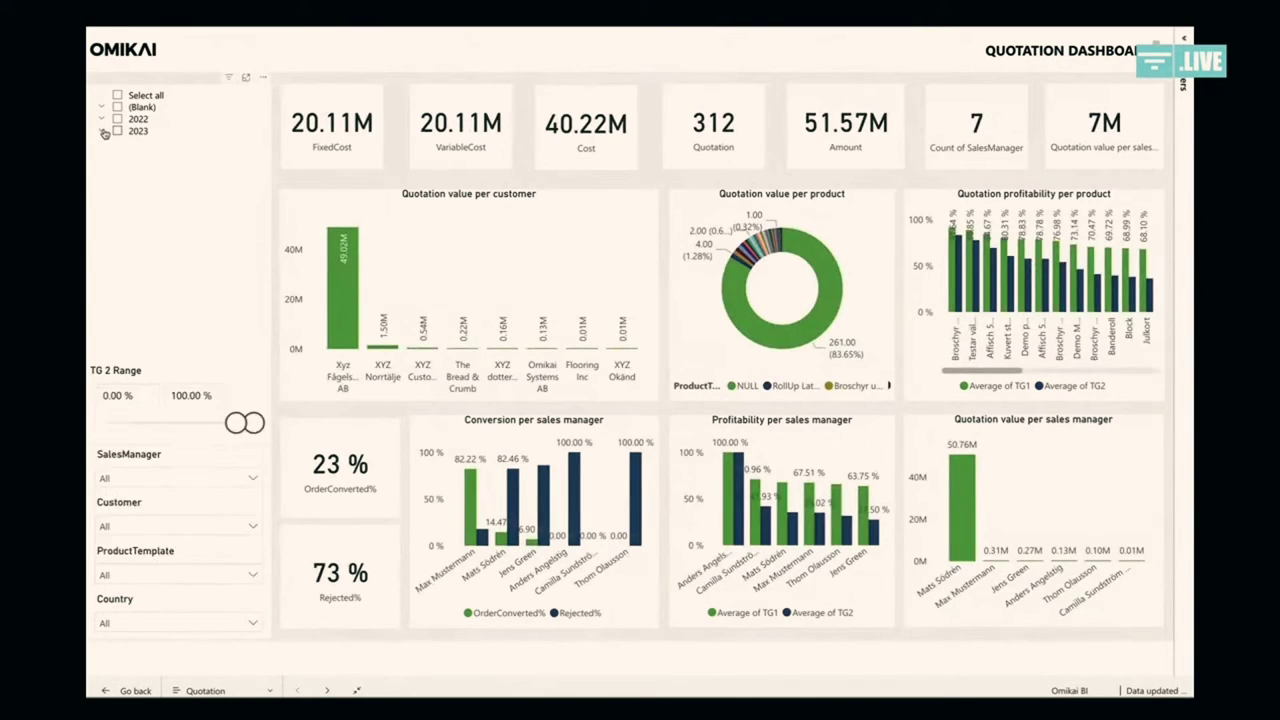
left_click(134, 143)
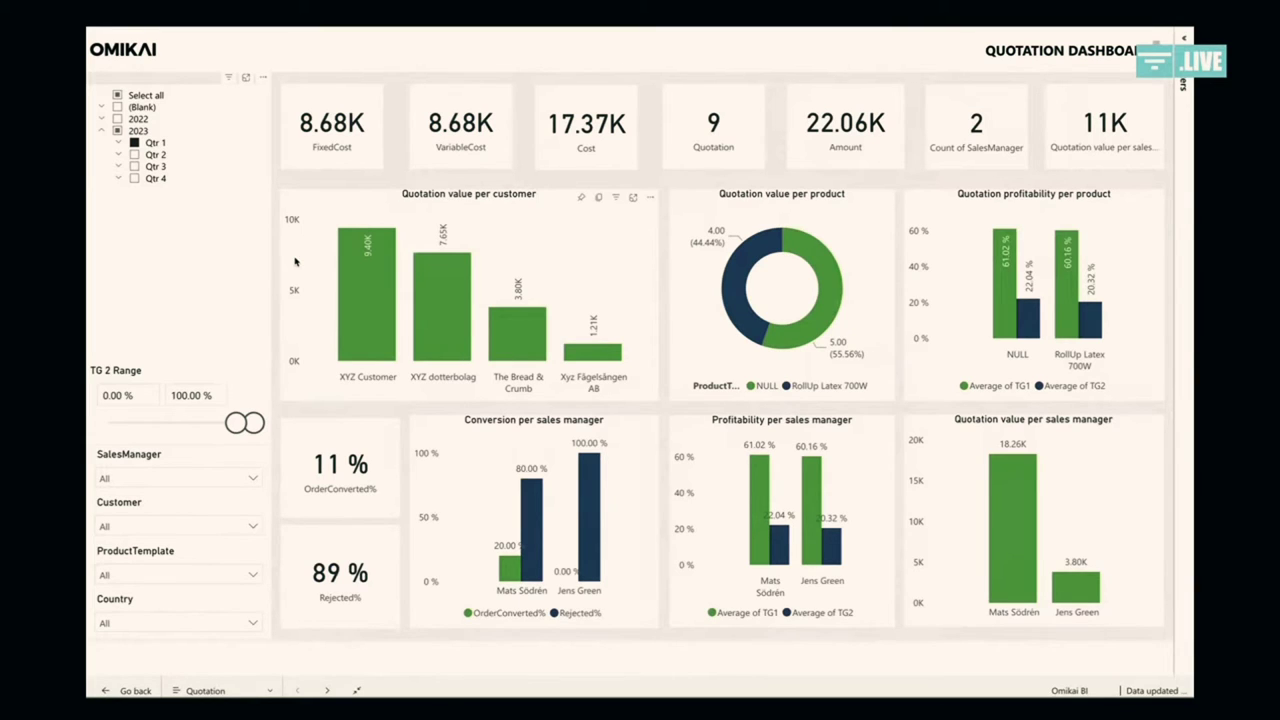
left_click(215, 690)
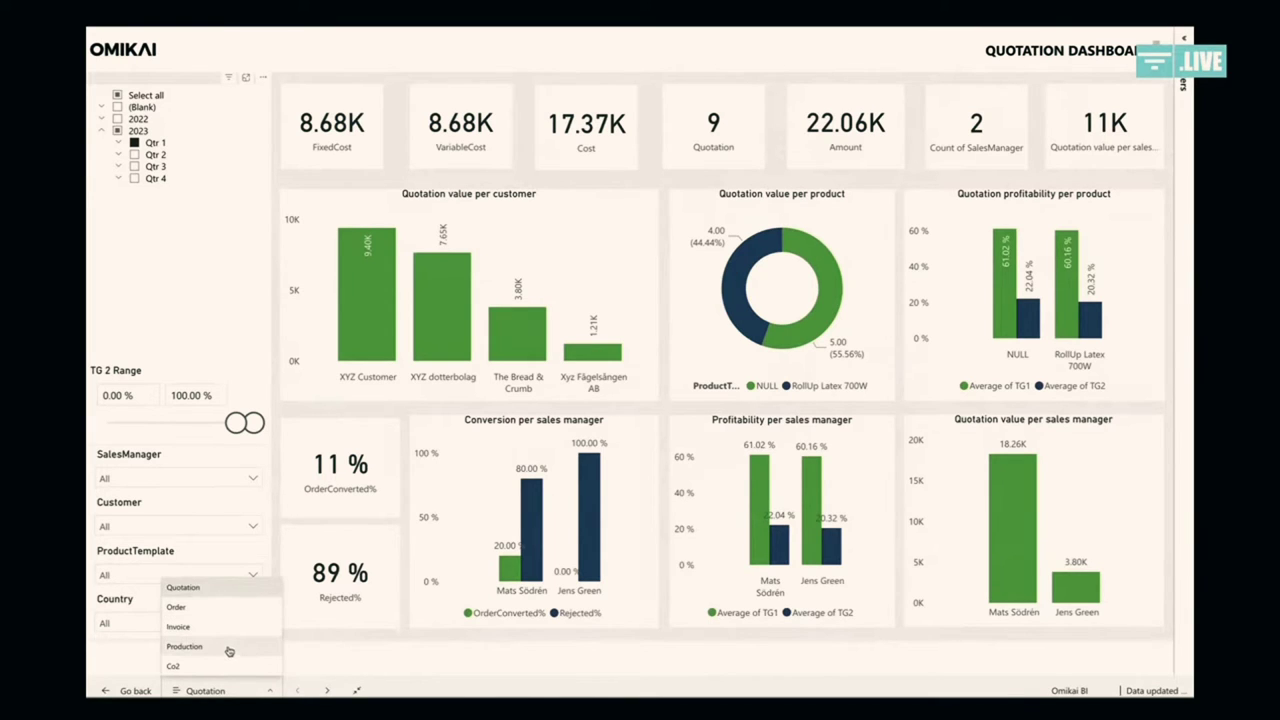
Step: Open the Production dashboard and filter to one operator: 614.00 planned, 565.00 produced
left_click(229, 646)
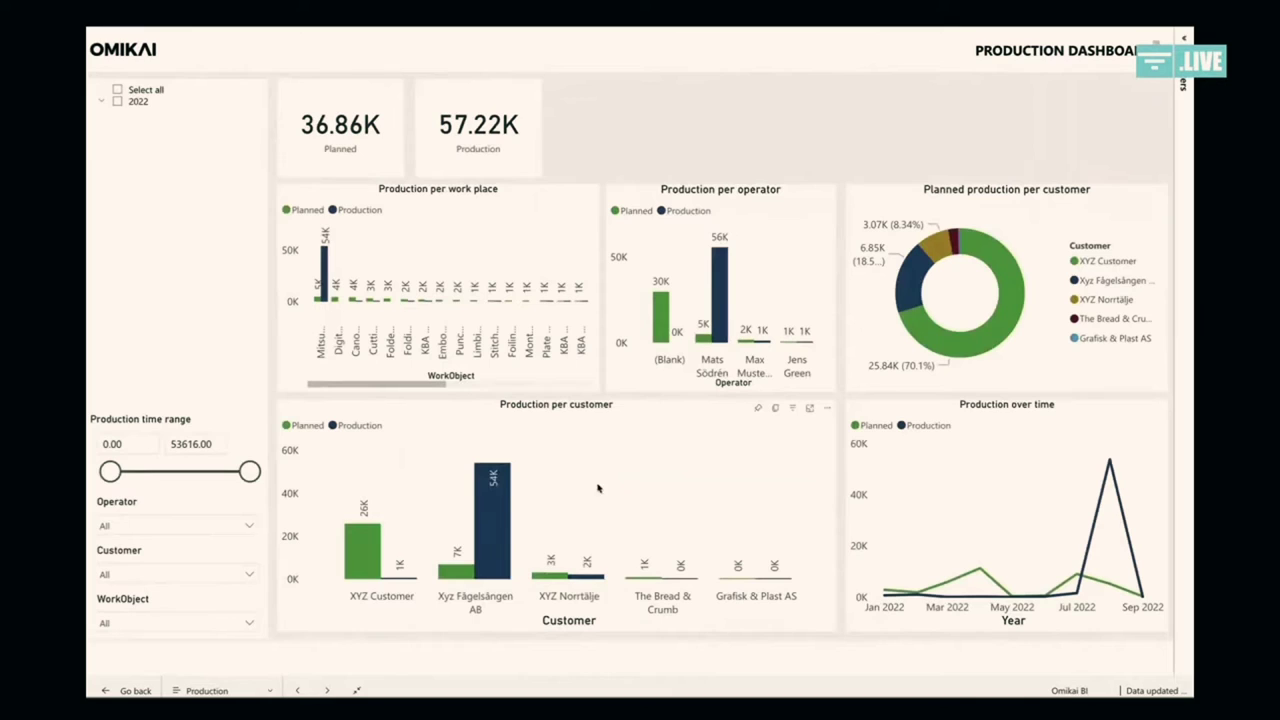
left_click(193, 528)
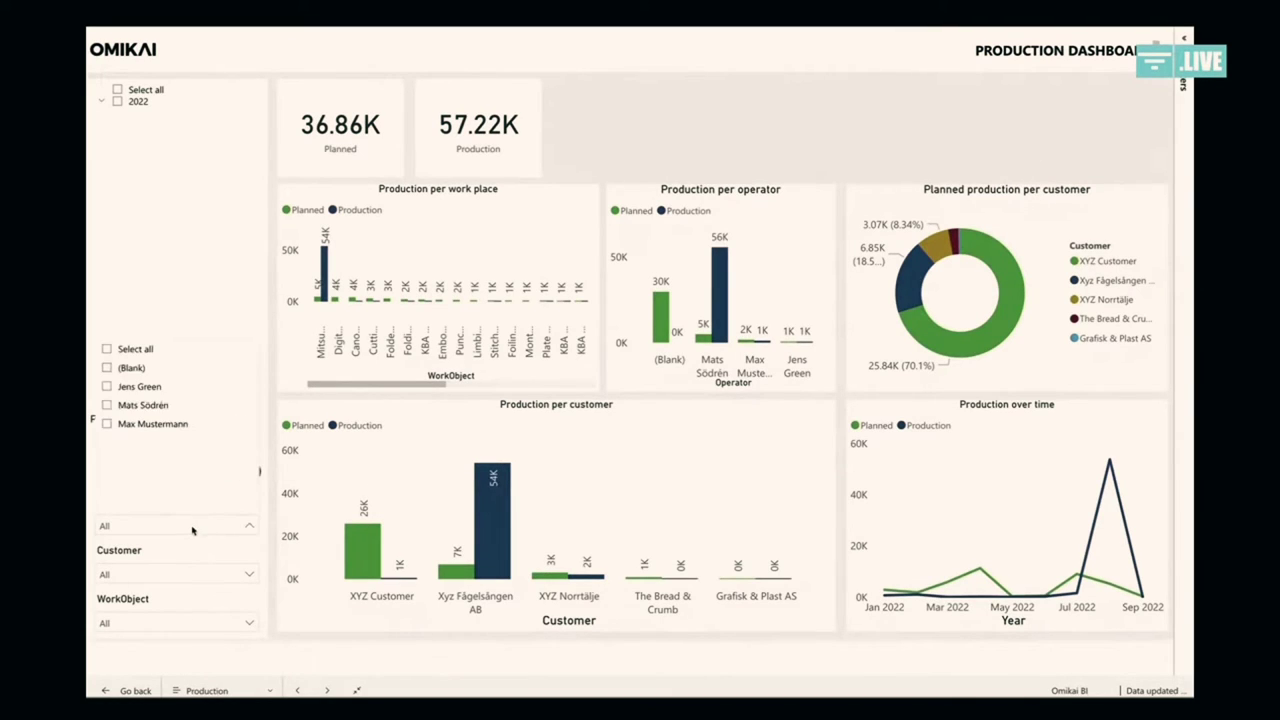
left_click(150, 388)
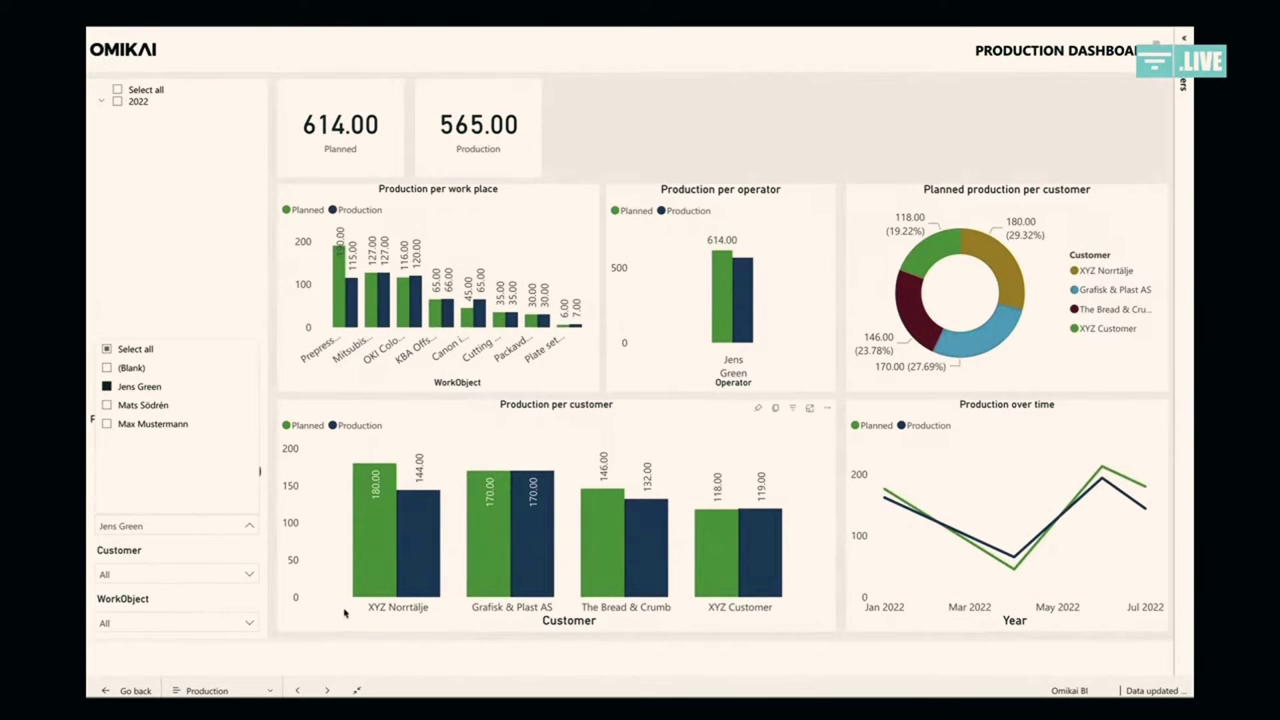
left_click(421, 630)
mouse_move(419, 564)
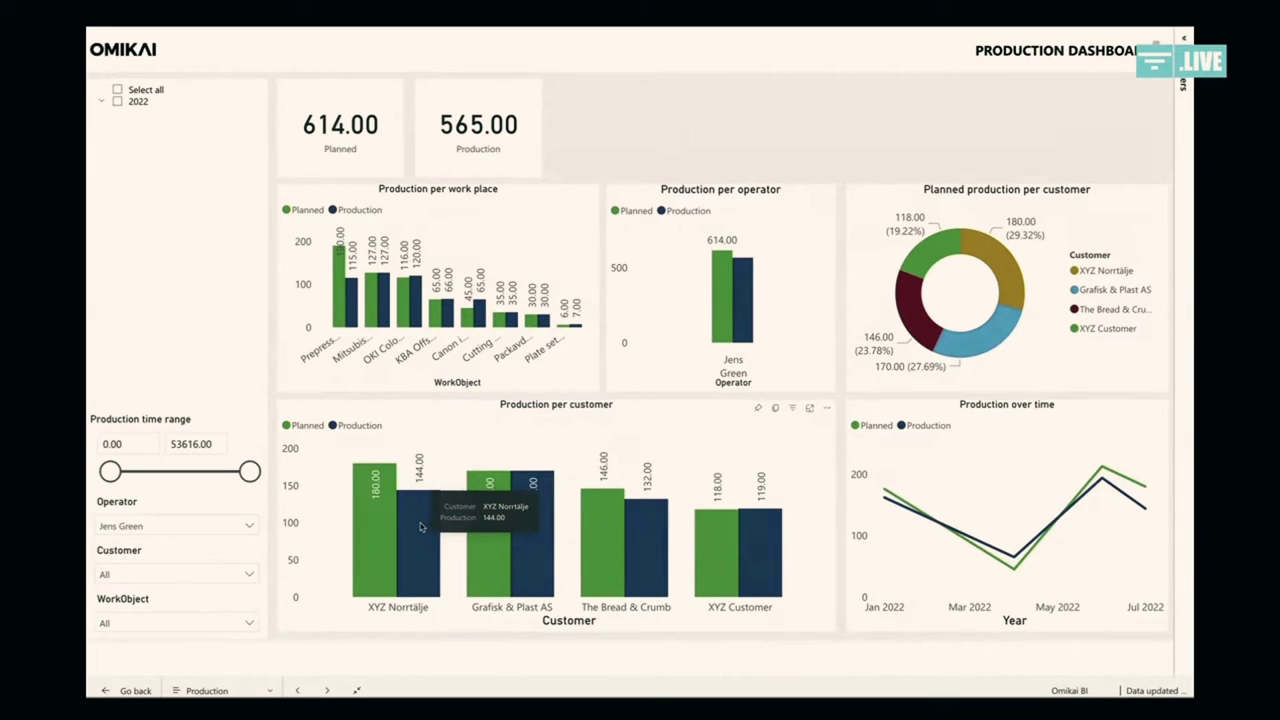
mouse_move(381, 512)
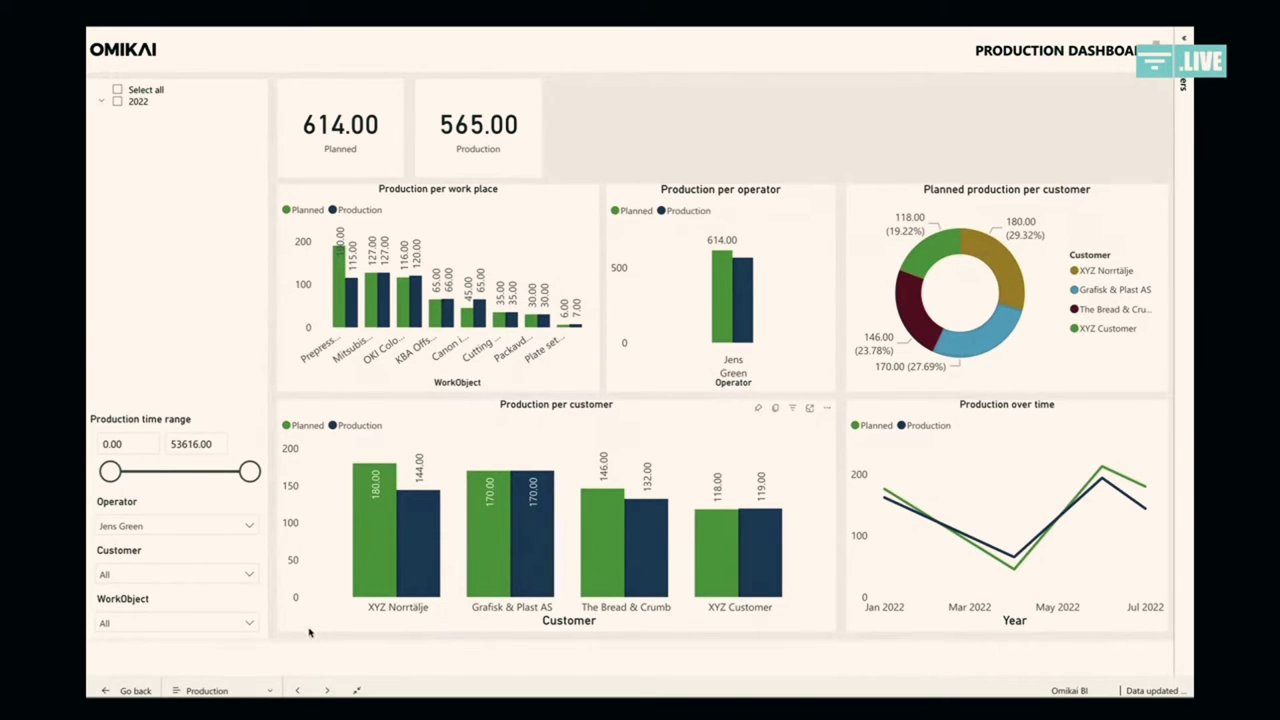
left_click(230, 689)
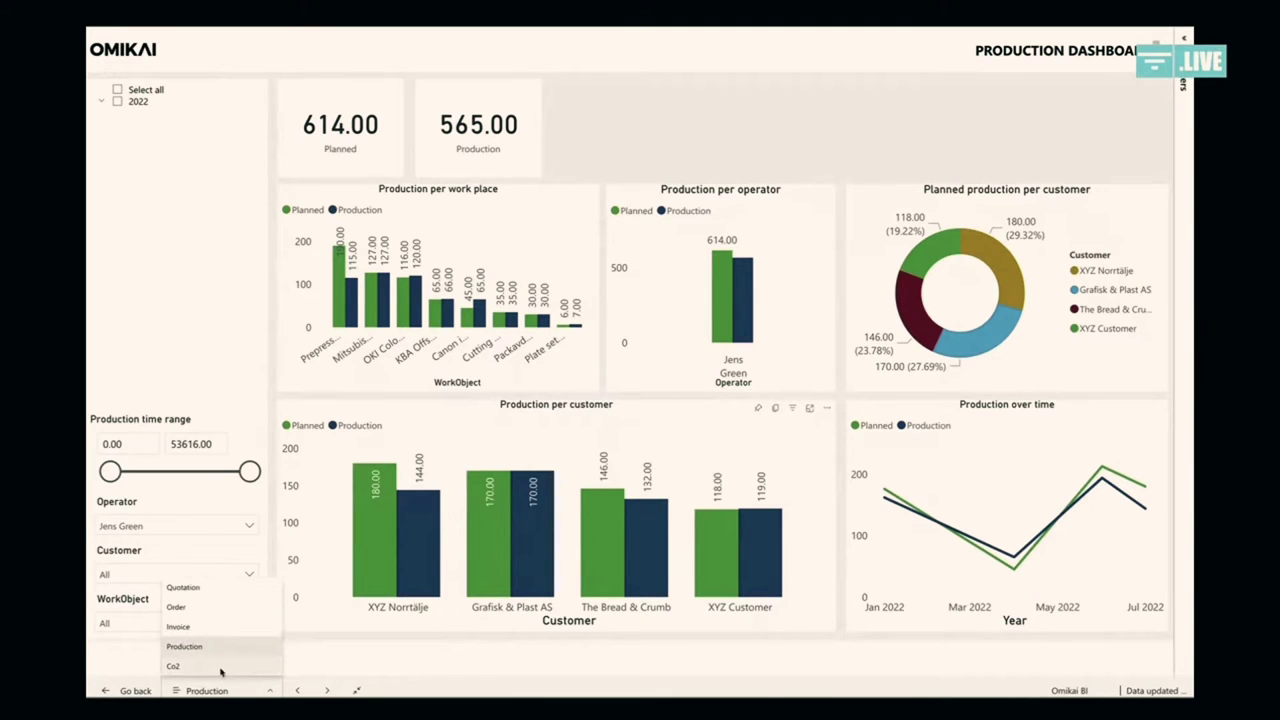
Step: View the Co2 dashboard (21.17K Co2), exit full screen, and return to Omikai's order list
left_click(221, 667)
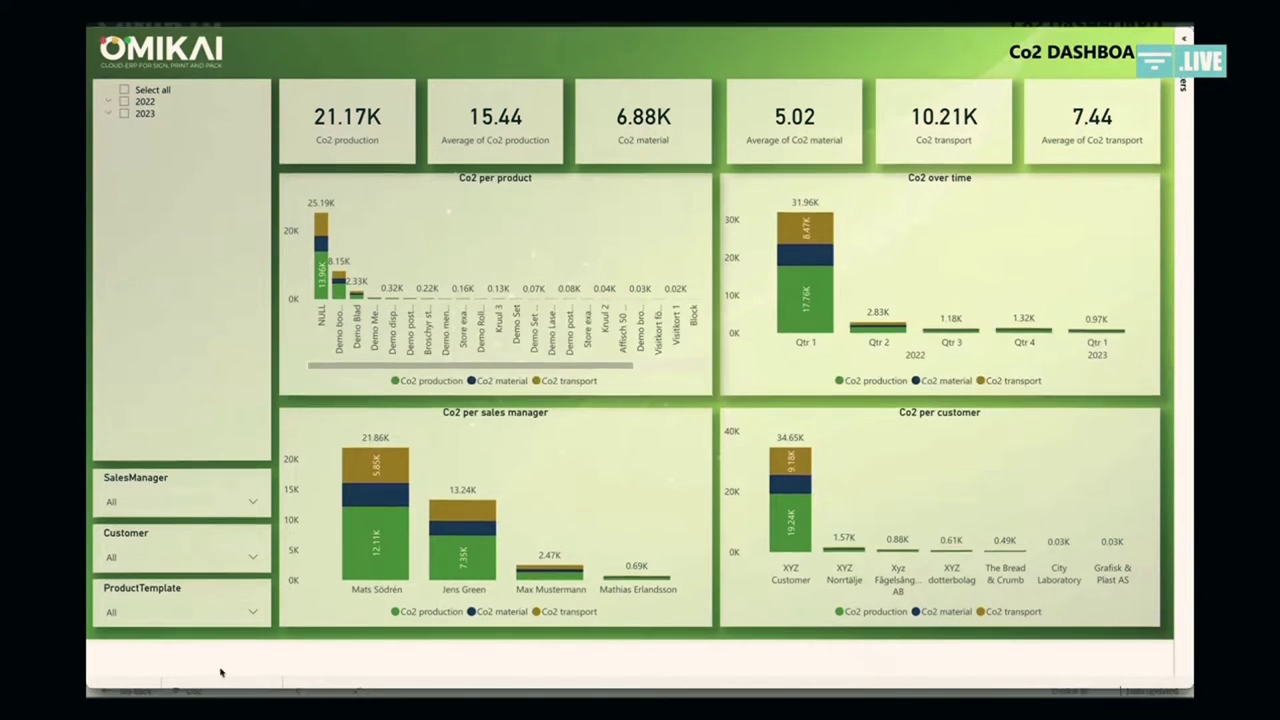
key("Escape")
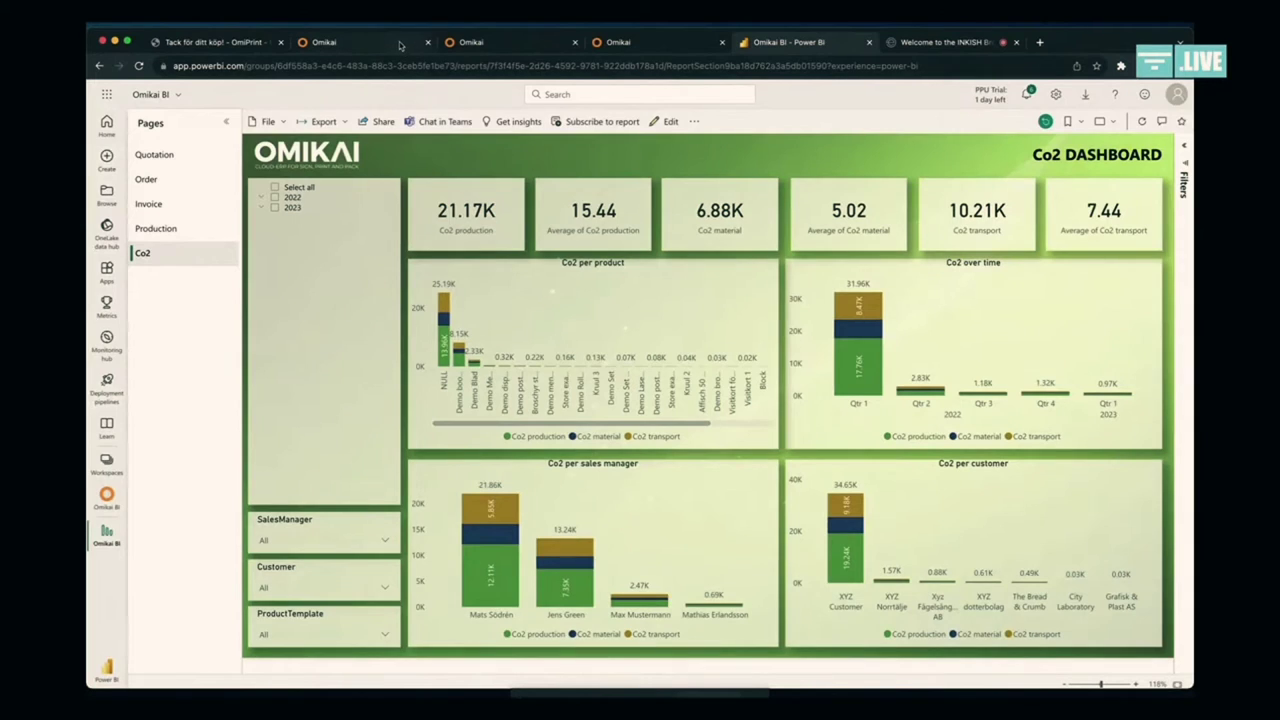
left_click(398, 43)
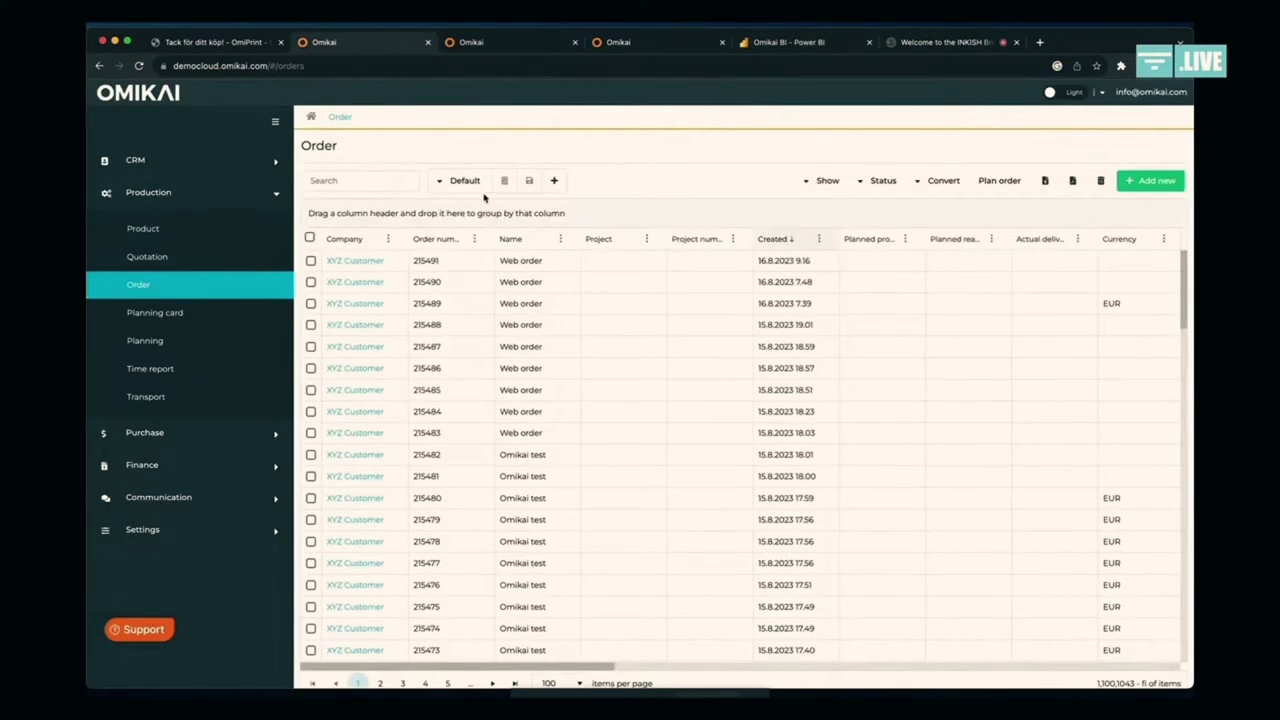
Step: Convert web order 215491 into a customer invoice via Convert to invoice
left_click(452, 264)
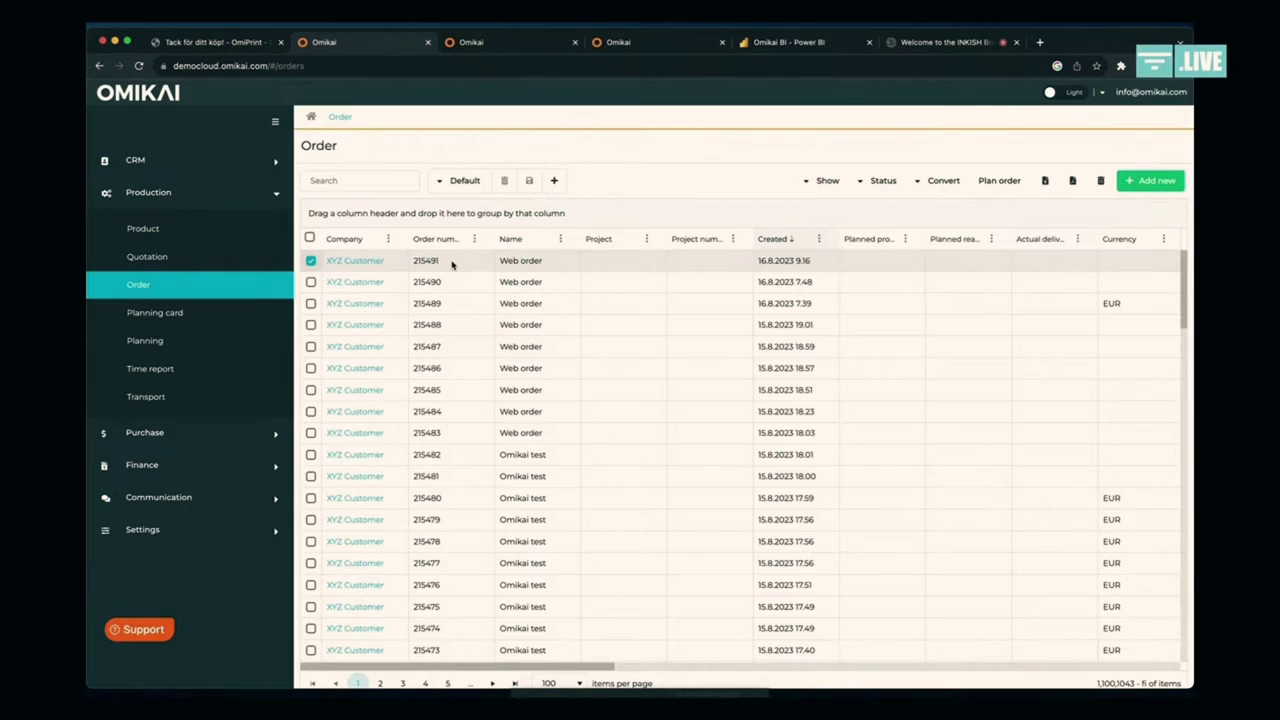
left_click(943, 183)
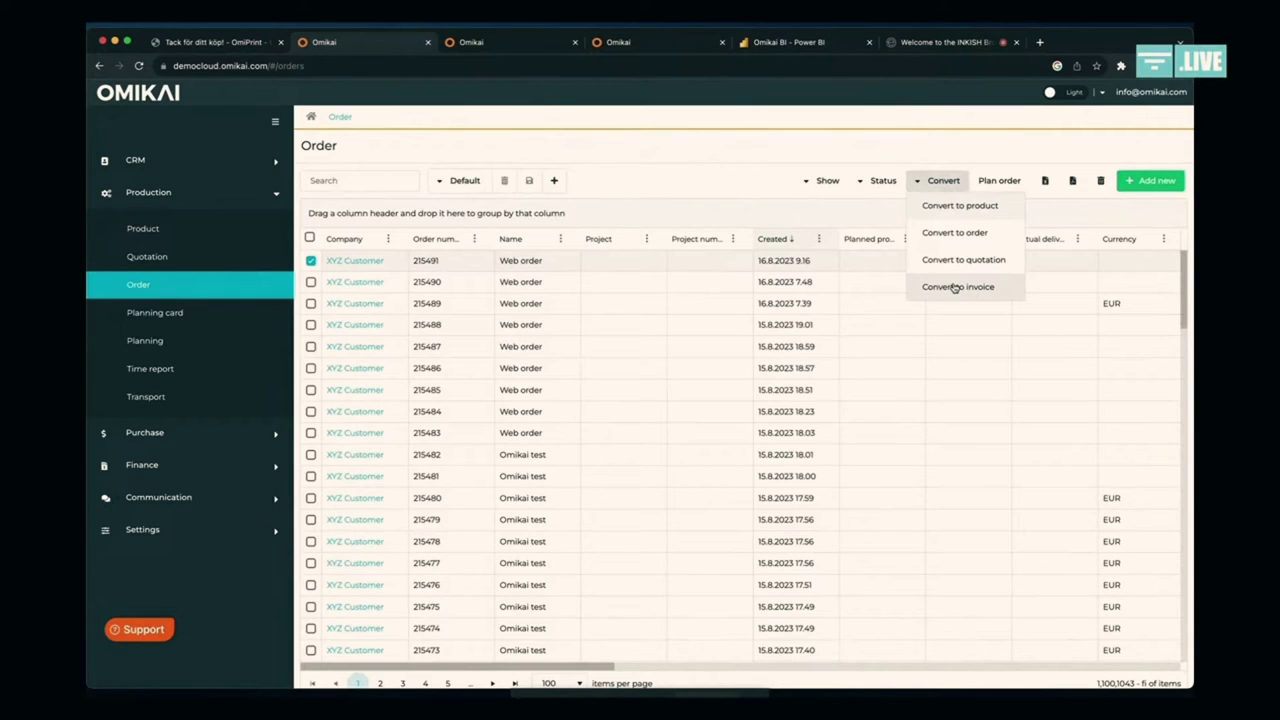
left_click(955, 288)
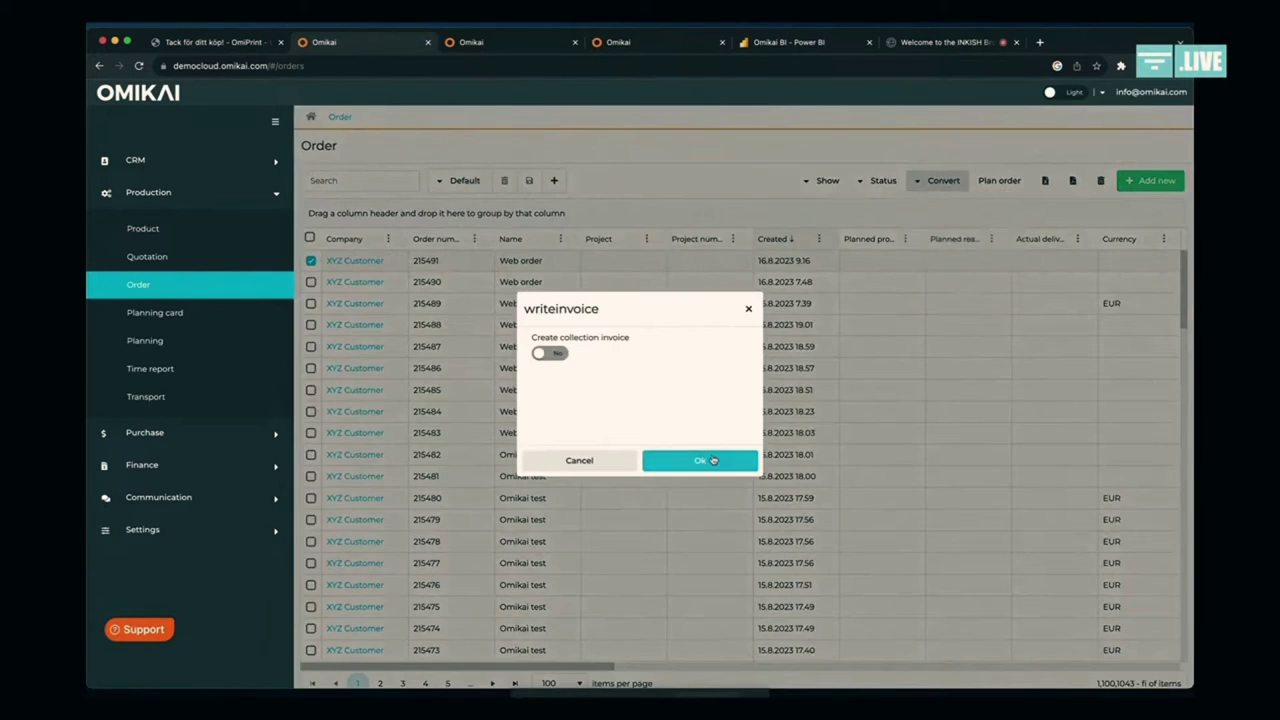
left_click(714, 460)
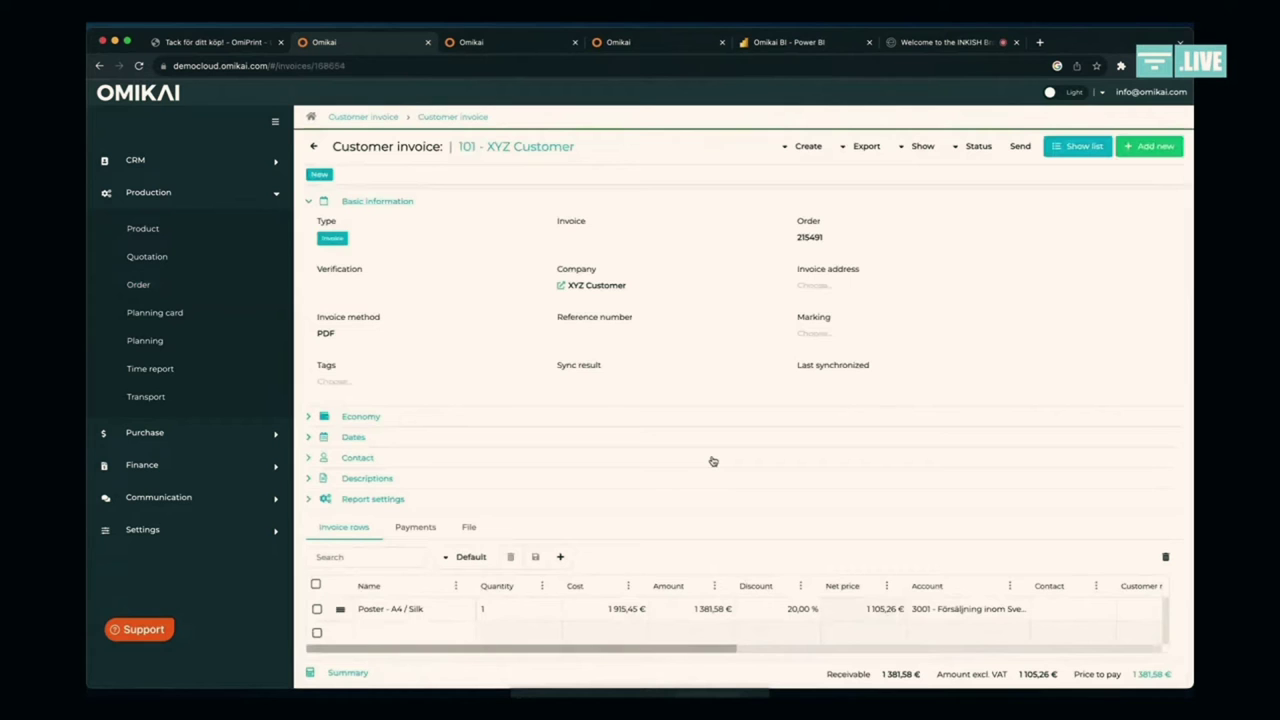
Step: Set the poster row's discount to 30 %
scroll(711, 460, "down", 1)
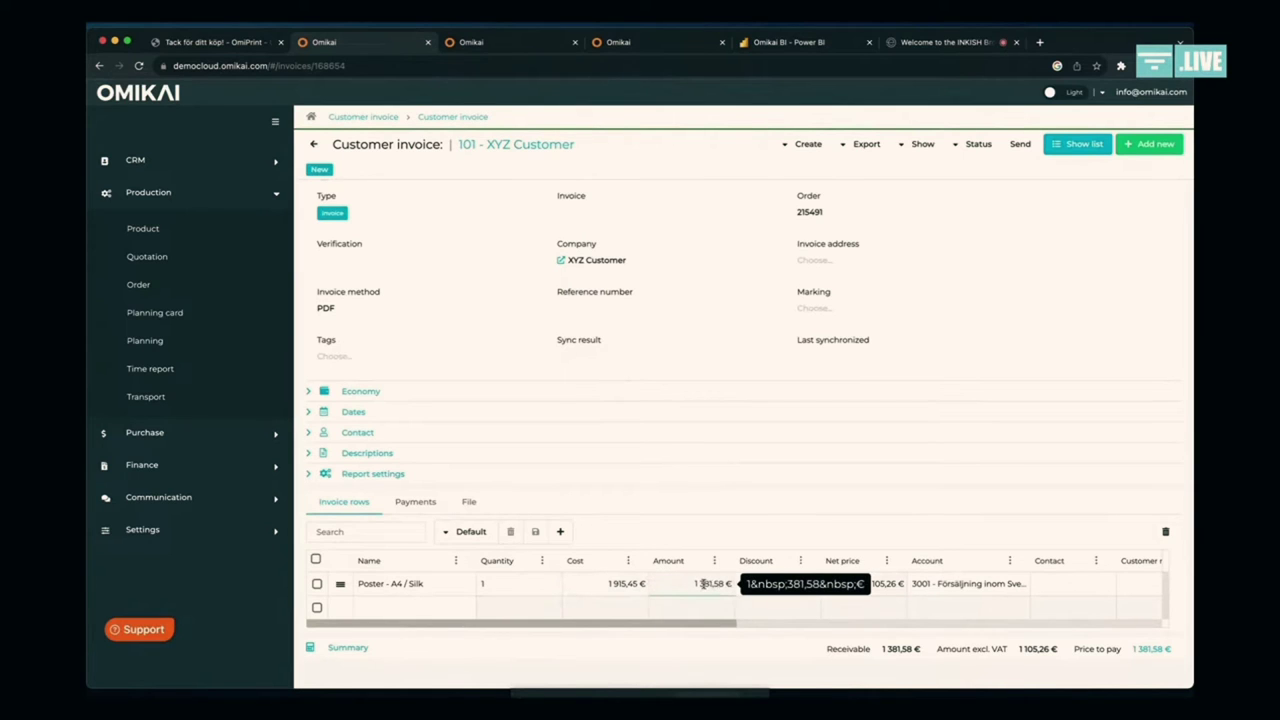
left_click(777, 586)
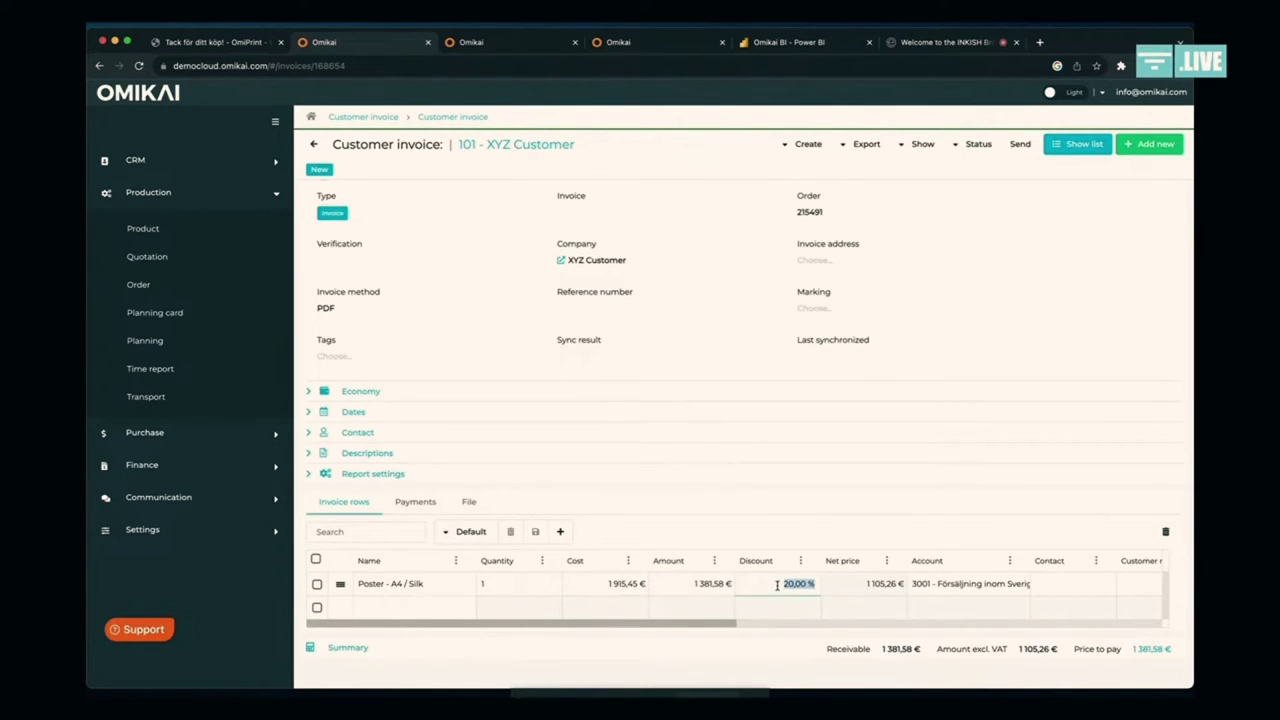
type("30")
key("Return")
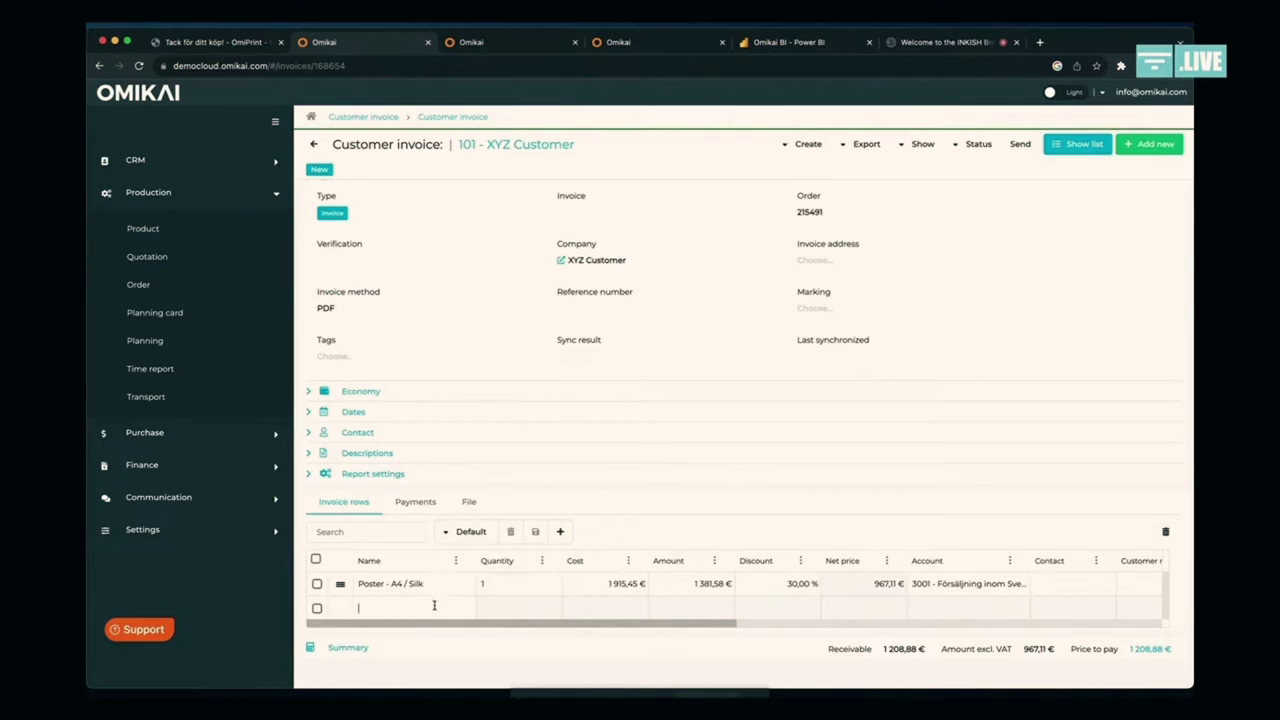
Step: Add an Extra invoice row with quantity 1 and amount 200,00 €
type("Extra")
key("Return")
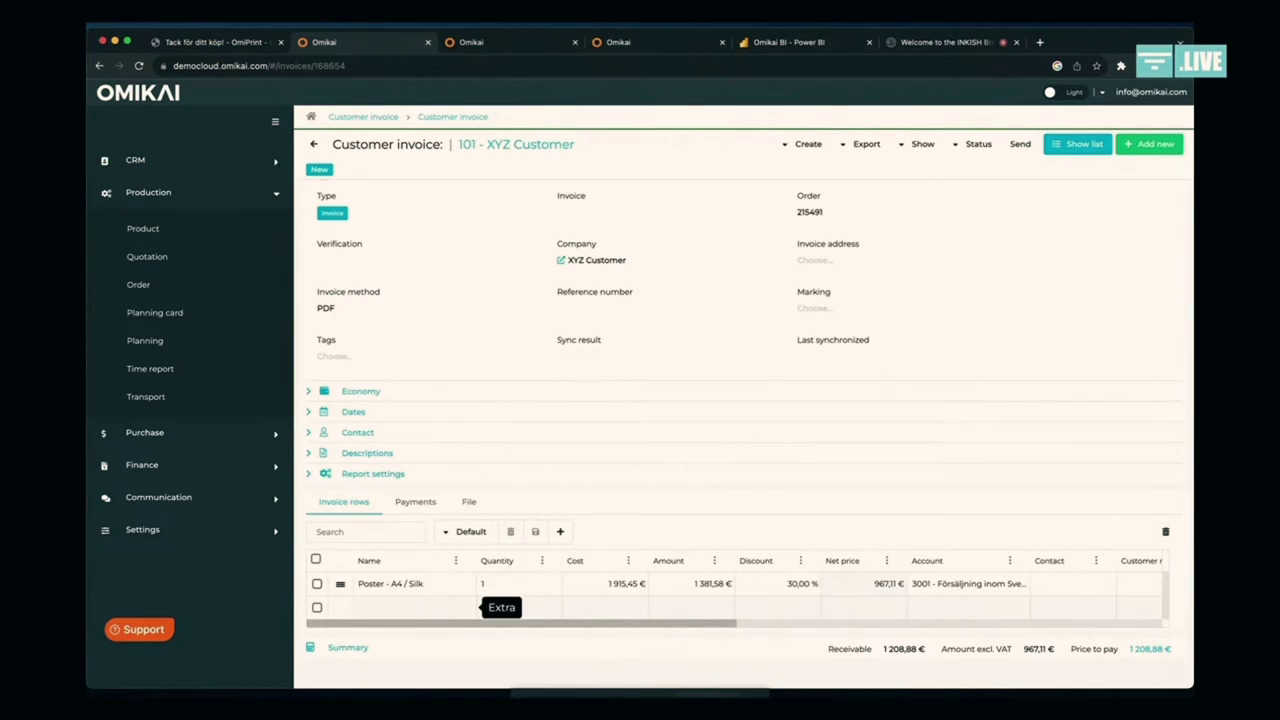
left_click(441, 610)
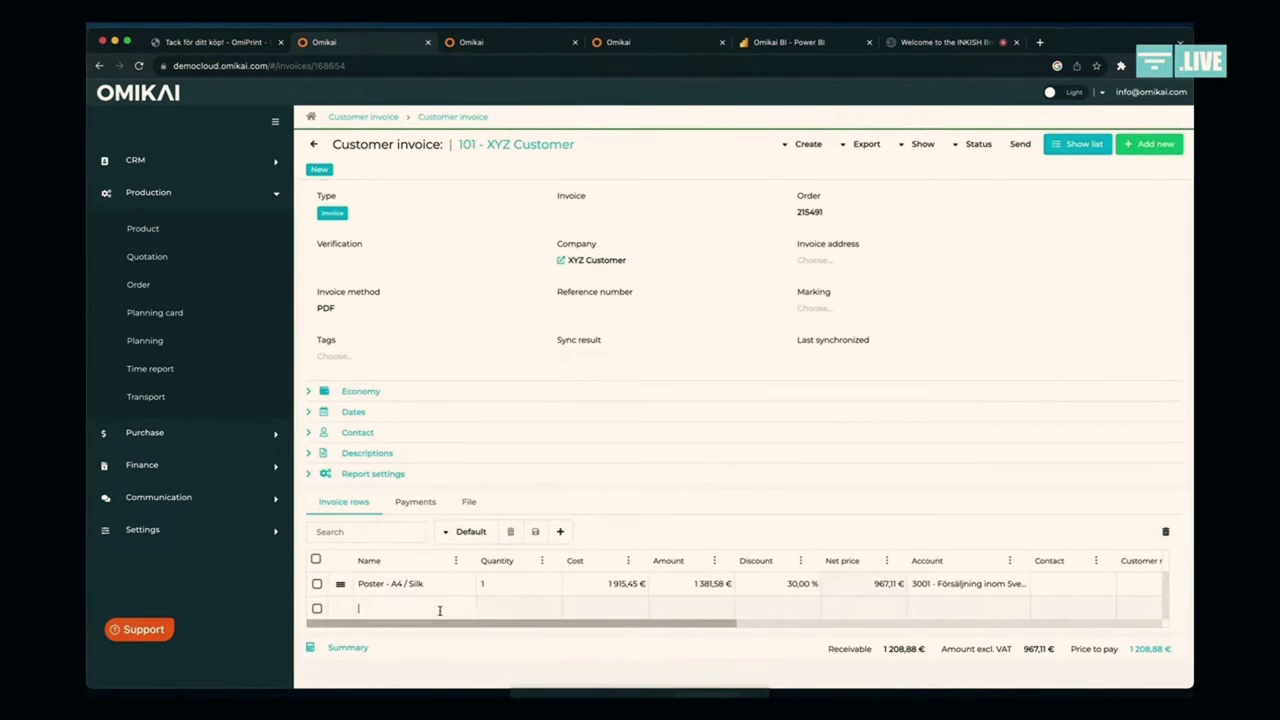
type("Exxtra")
left_click(505, 607)
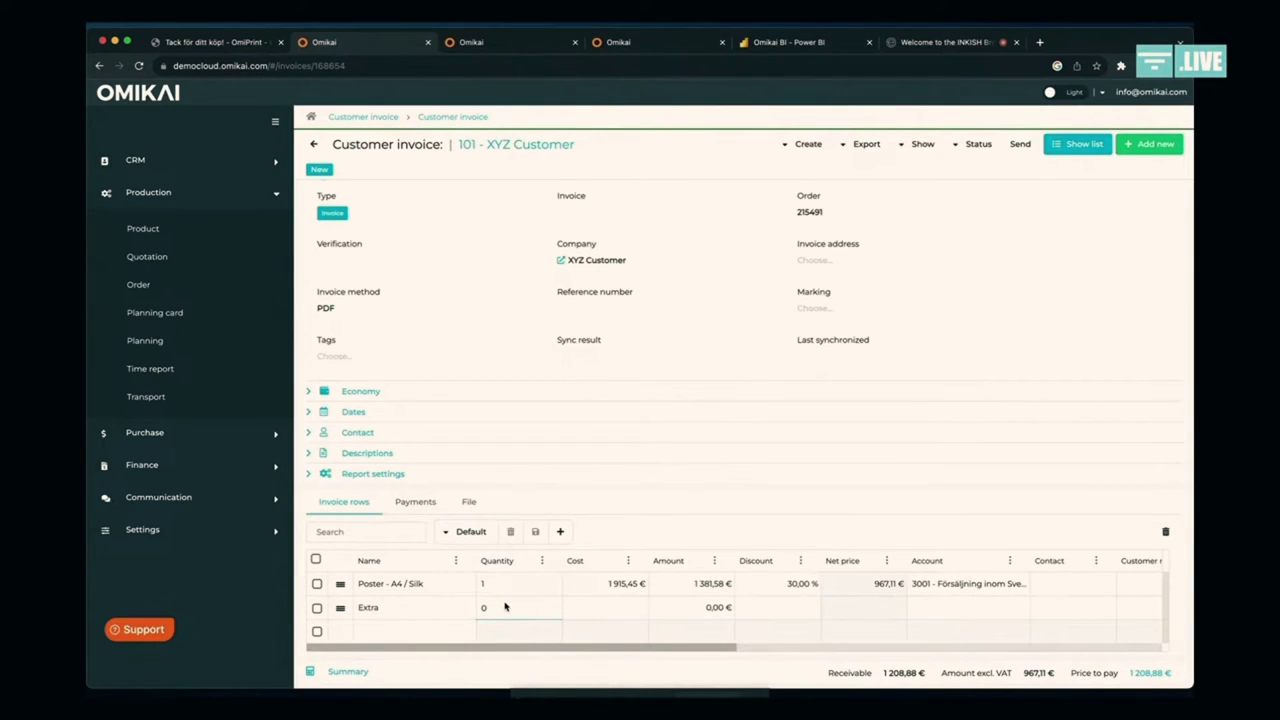
type("1")
left_click(616, 612)
left_click(698, 606)
type("200")
key("Tab")
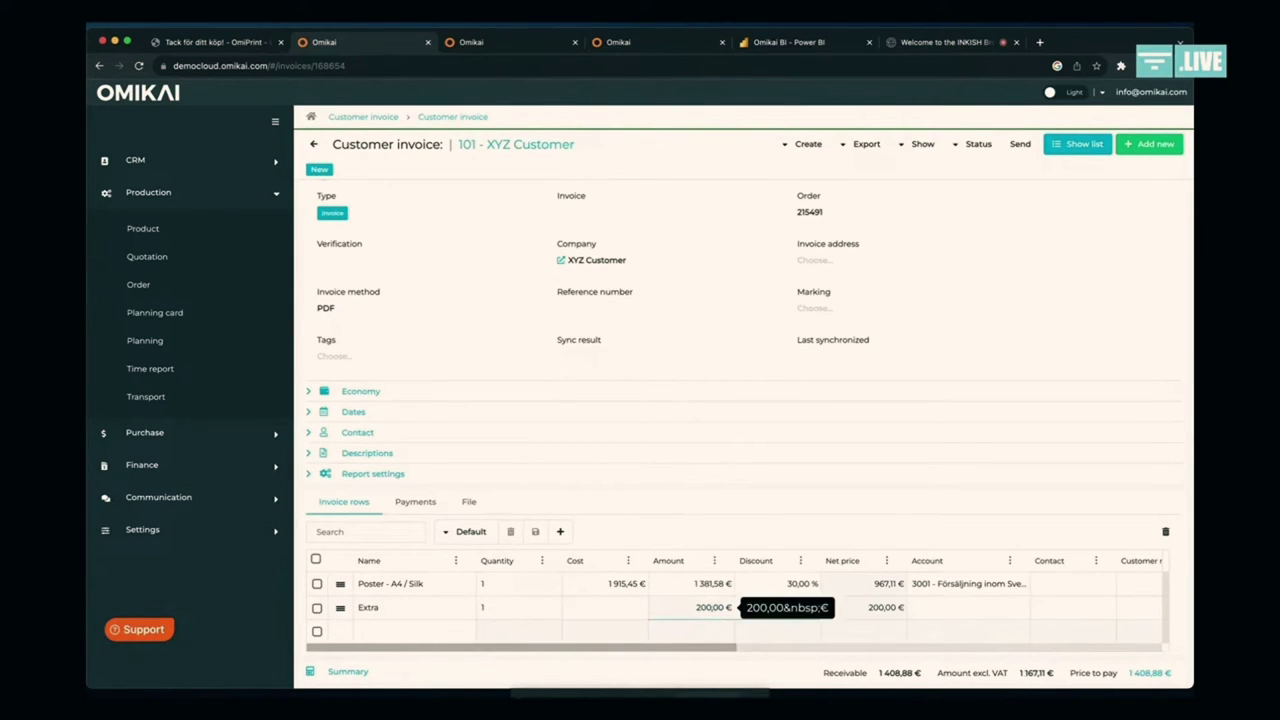
left_click(752, 541)
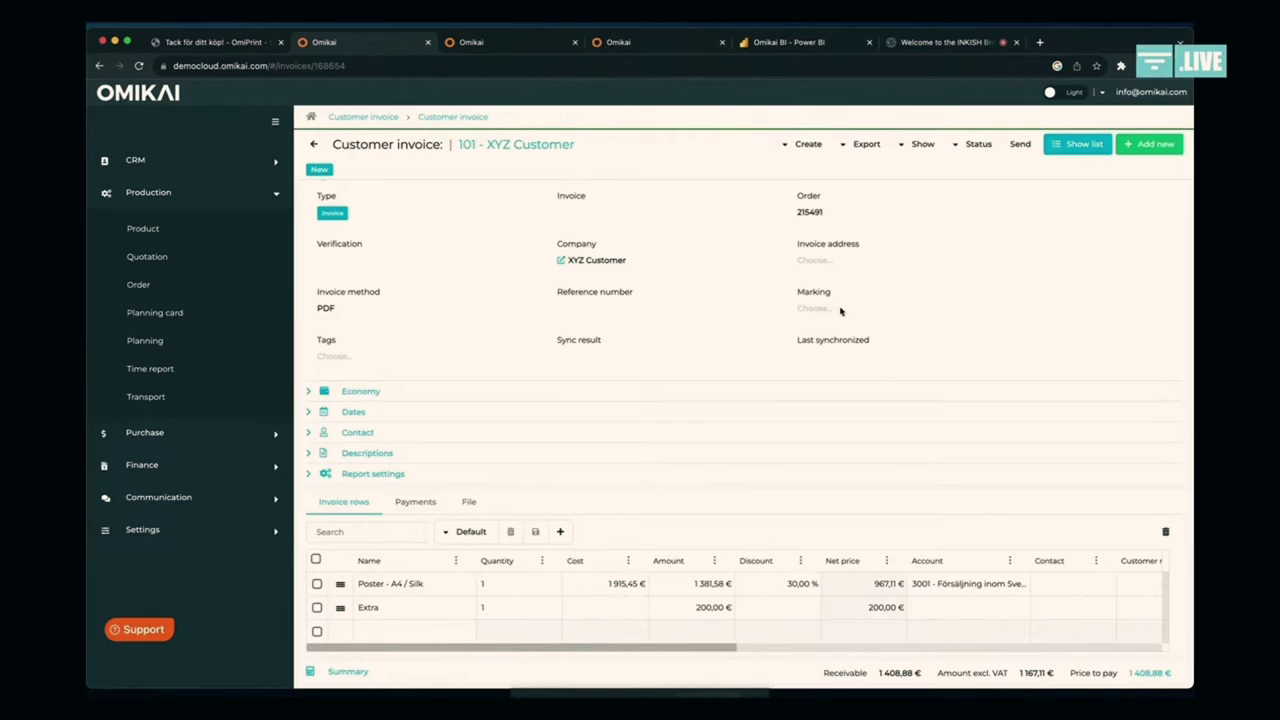
left_click(910, 146)
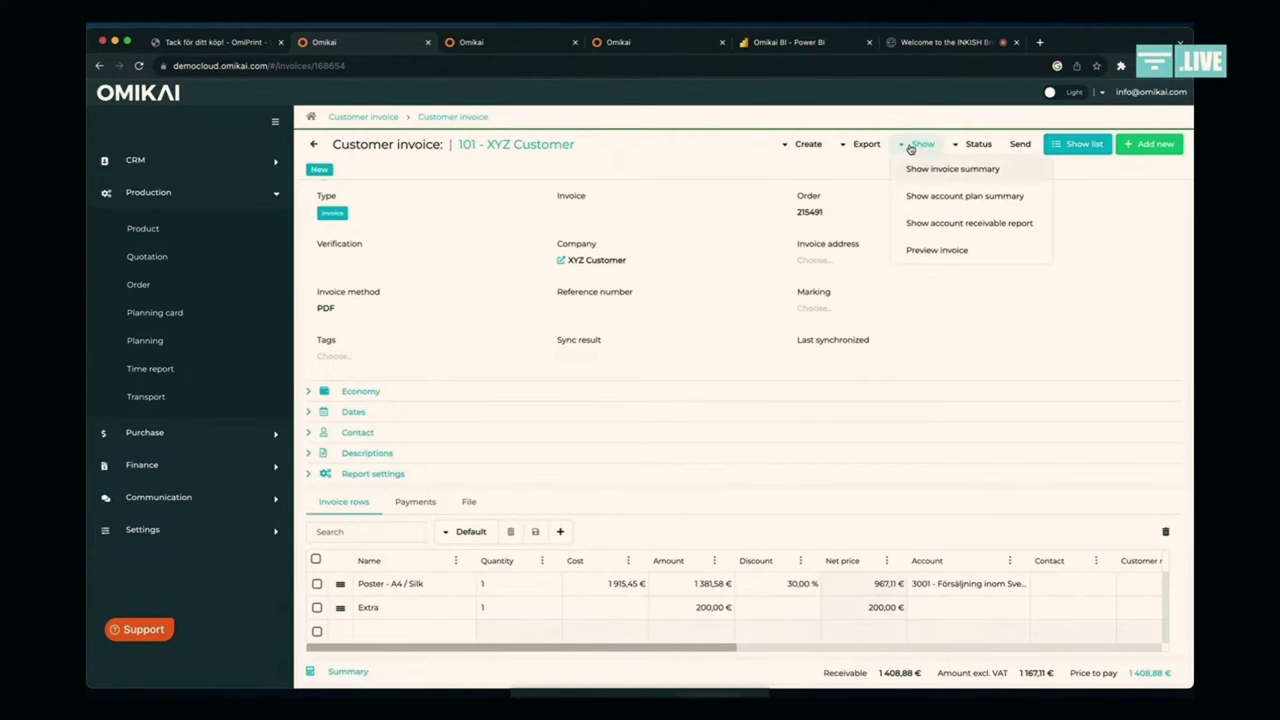
Step: Close the failed report and preview the PDF invoice for order 215455 from the invoice list
left_click(948, 251)
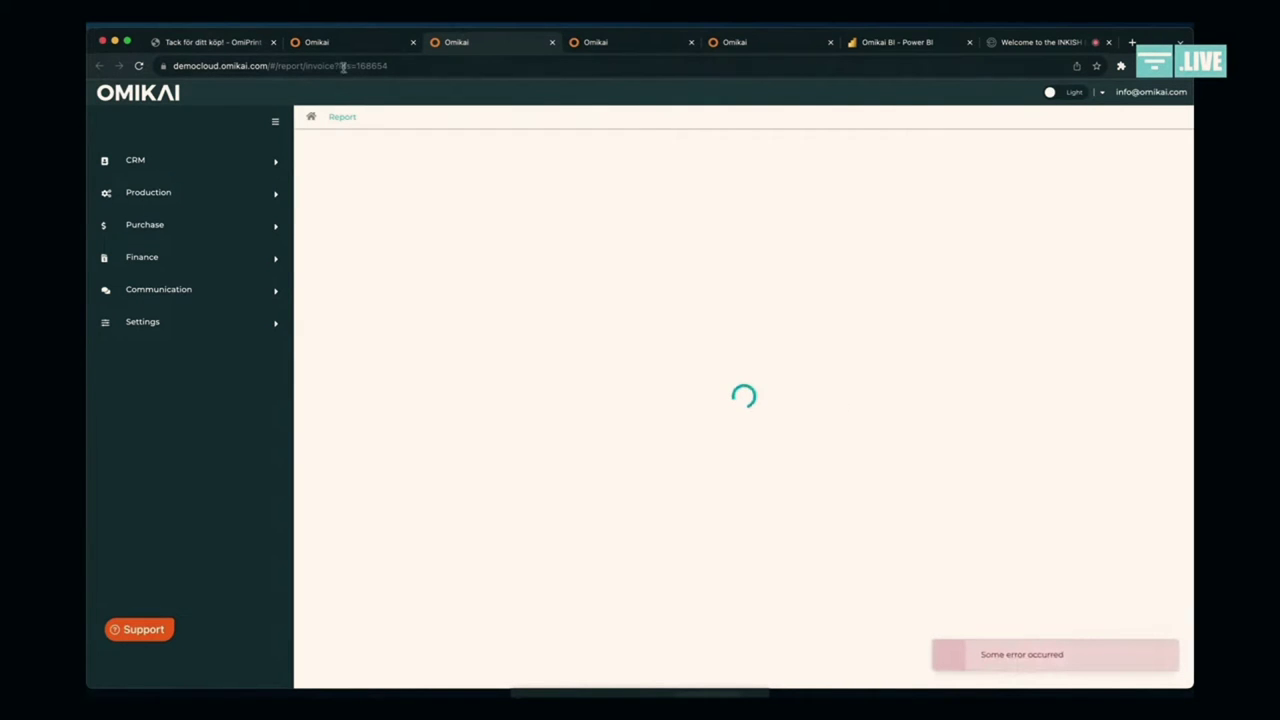
left_click(553, 43)
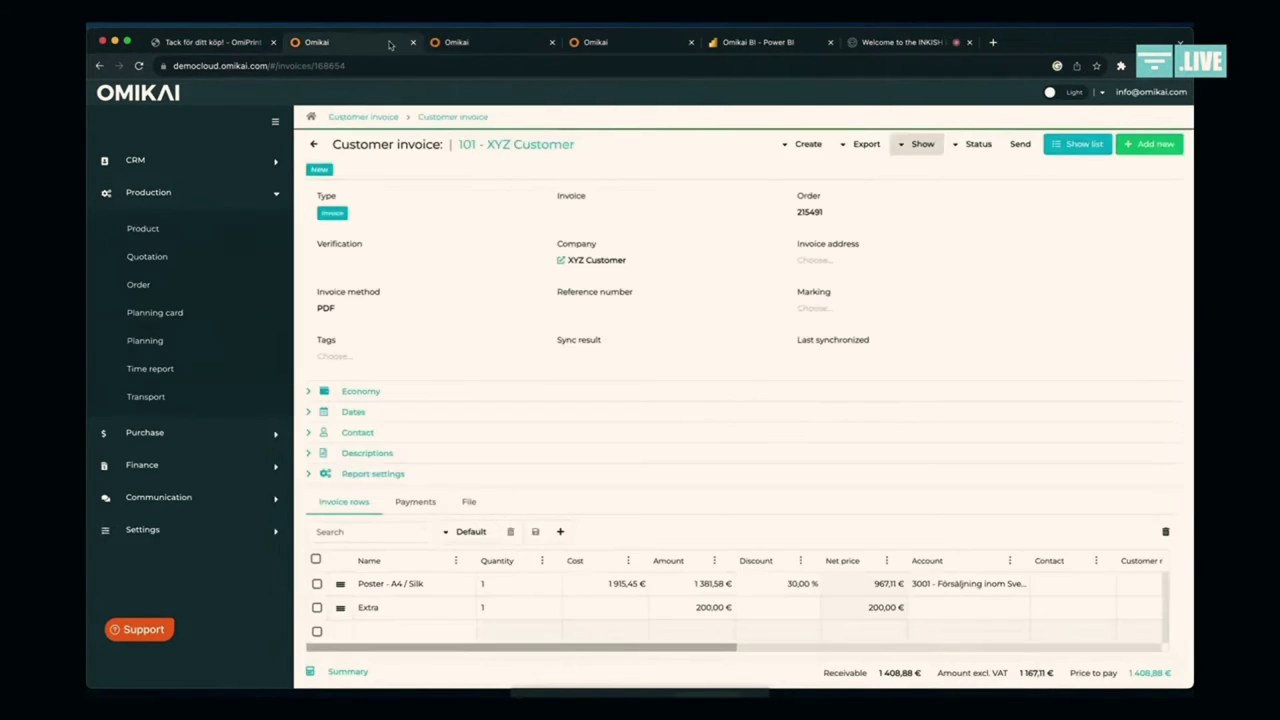
left_click(391, 119)
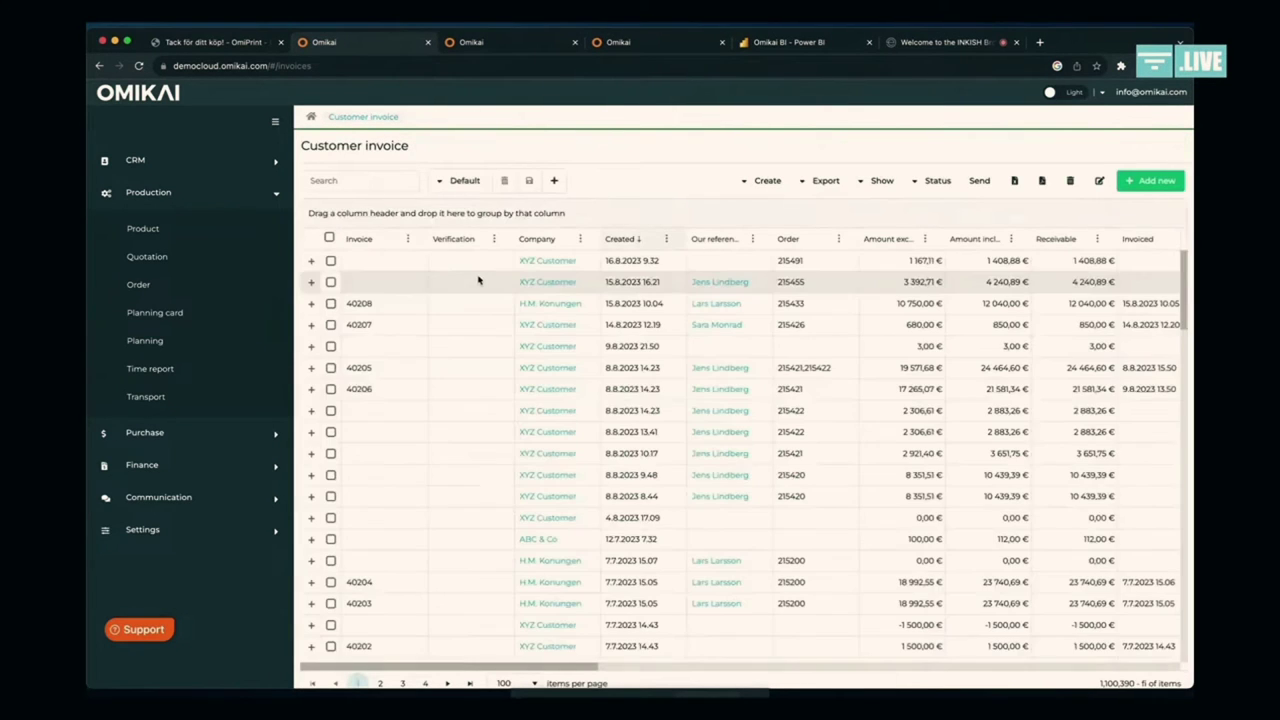
left_click(878, 180)
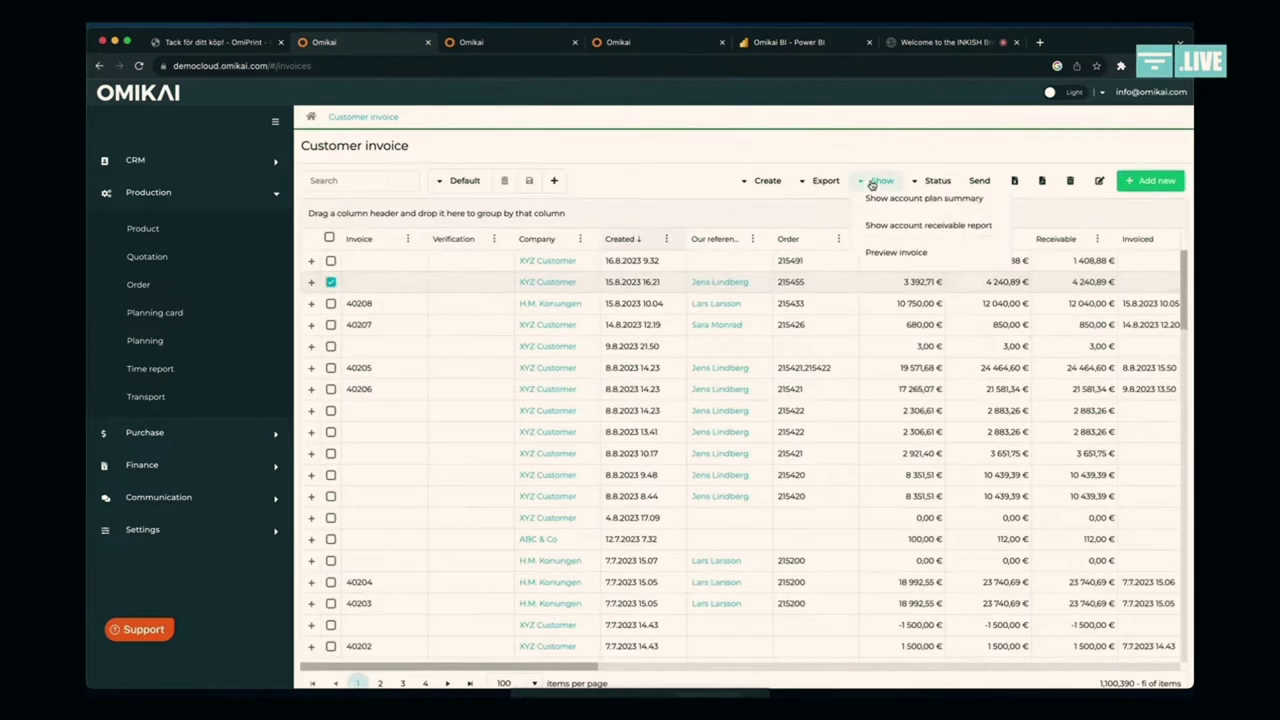
left_click(898, 287)
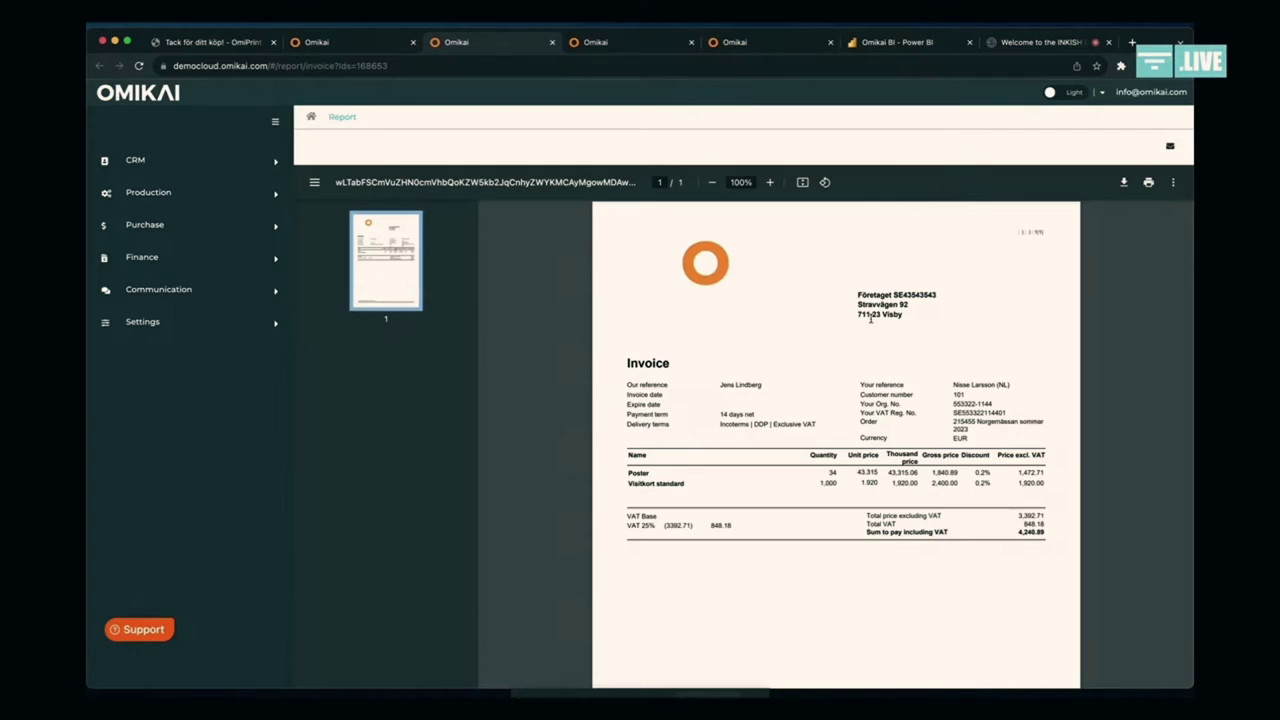
Step: Email the invoice with subject 'Invoice', then switch to the Omikai Tech Stack slide
scroll(878, 390, "down", 4)
scroll(886, 457, "up", 3)
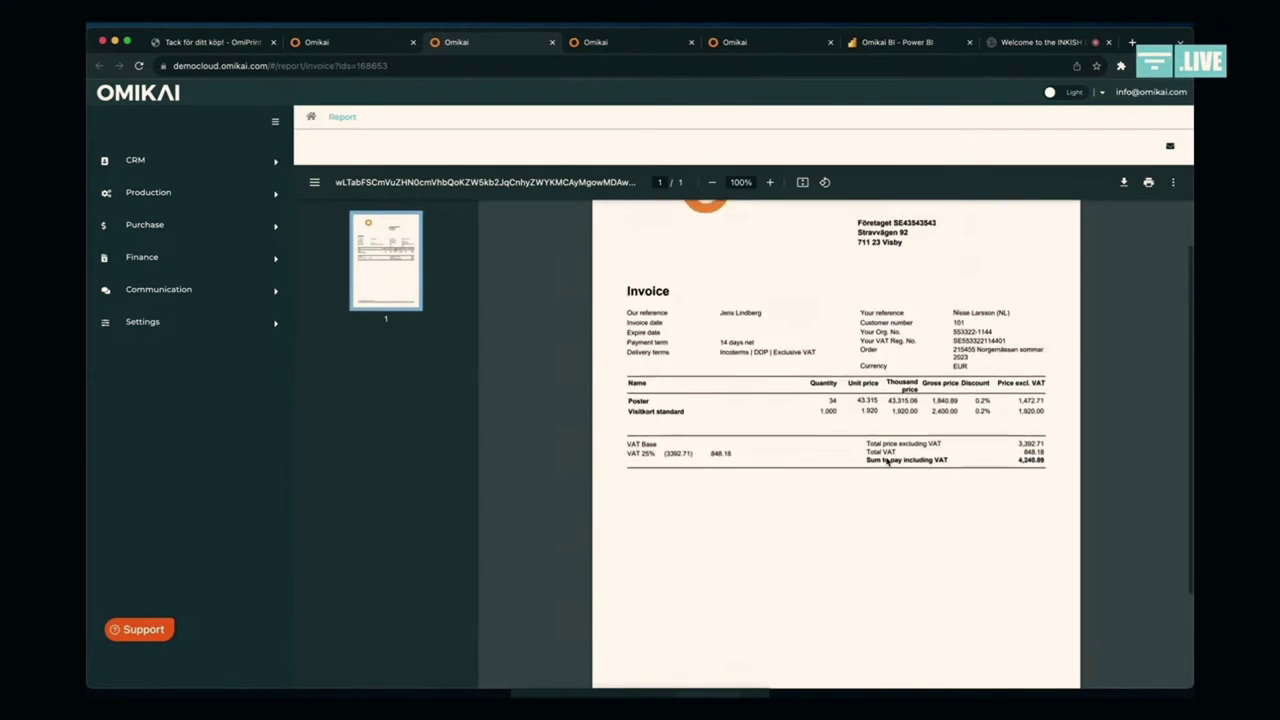
scroll(886, 457, "up", 2)
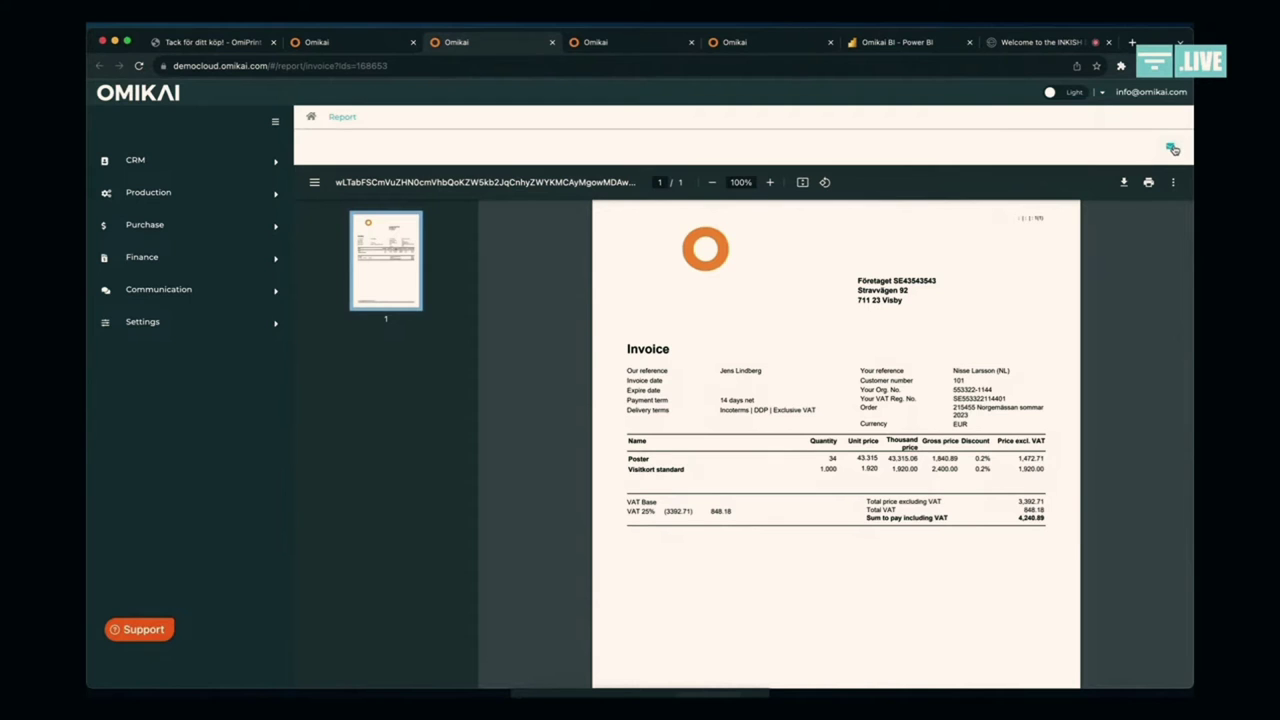
left_click(1172, 148)
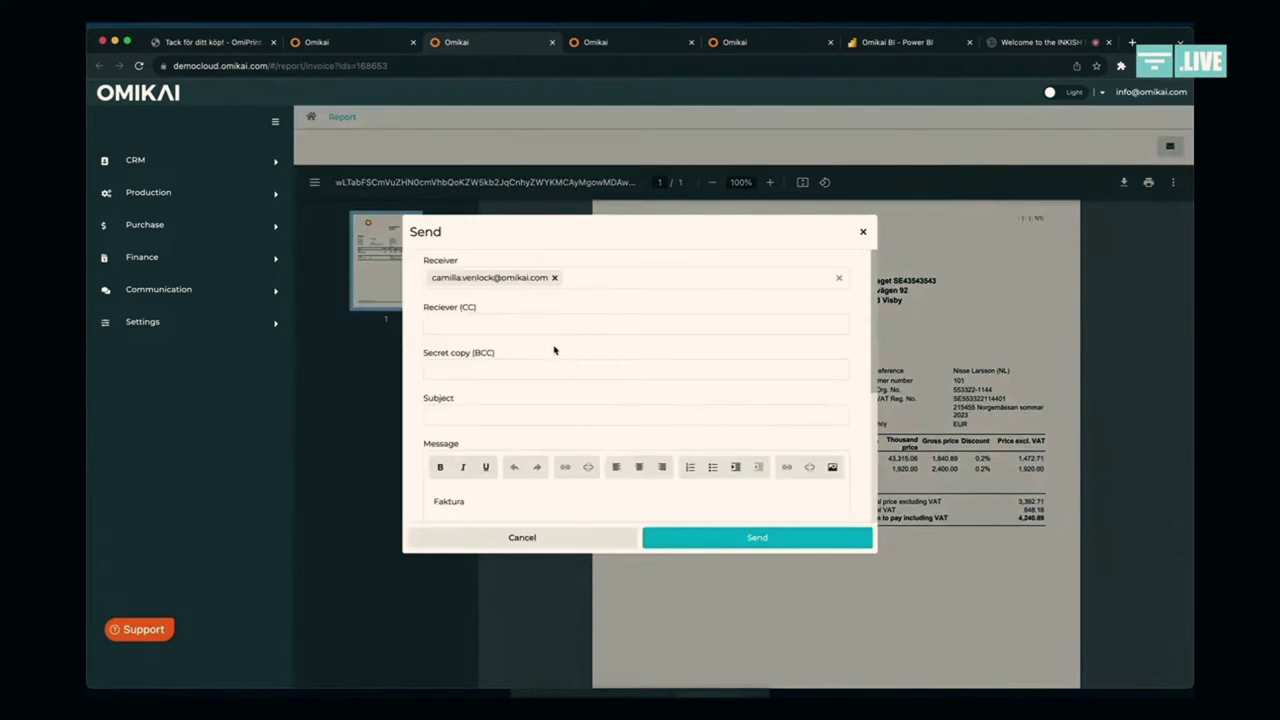
left_click(527, 414)
type("Invoice")
left_click(575, 502)
left_click(668, 538)
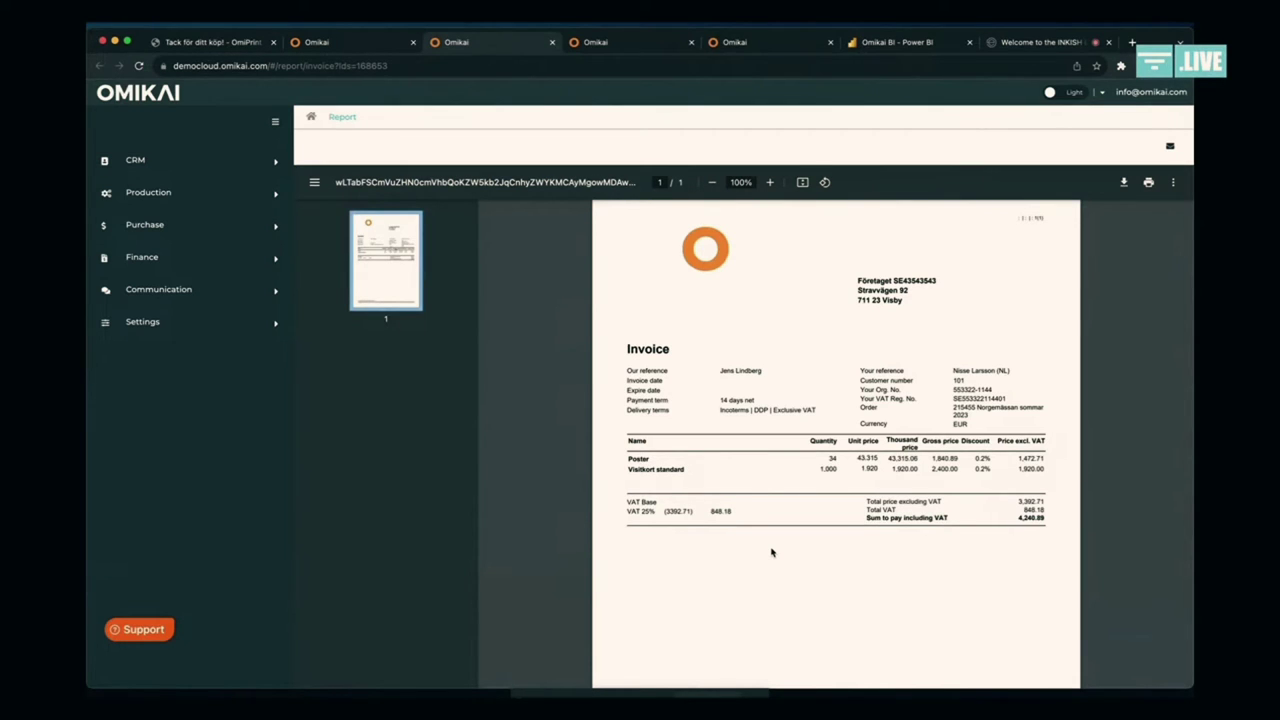
key("super+Tab")
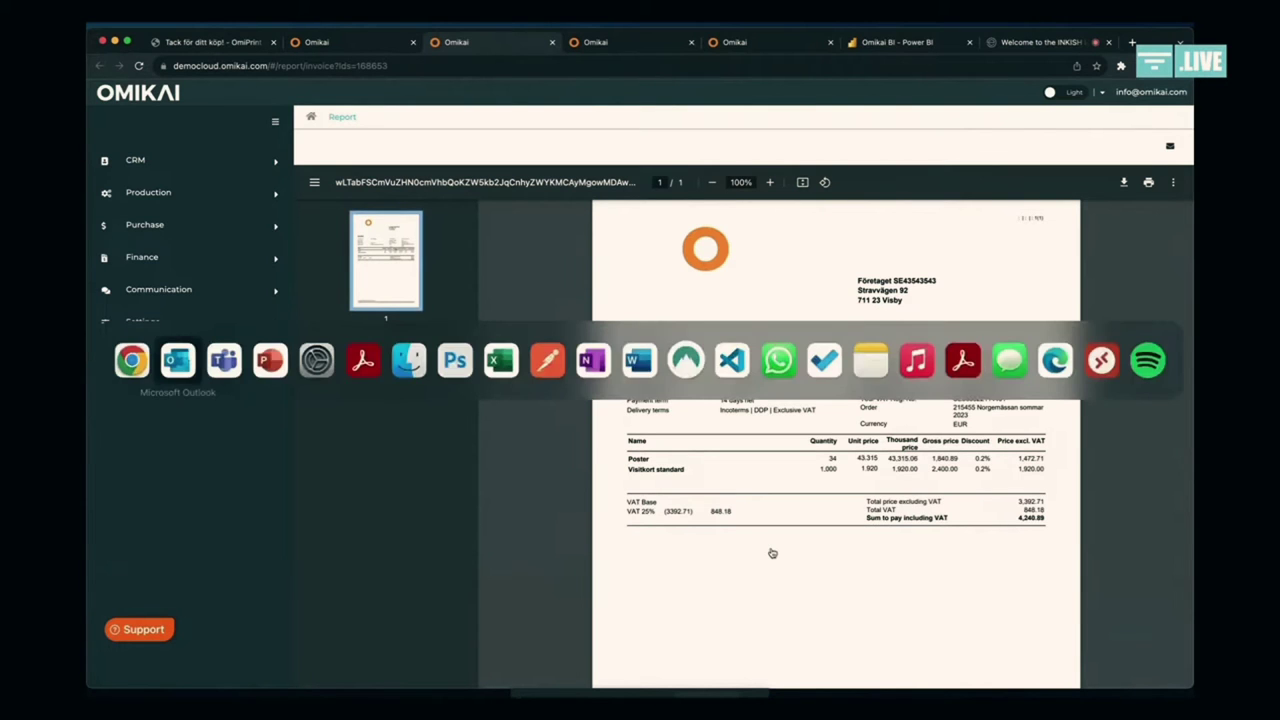
key("super+Tab")
key("super+Tab")
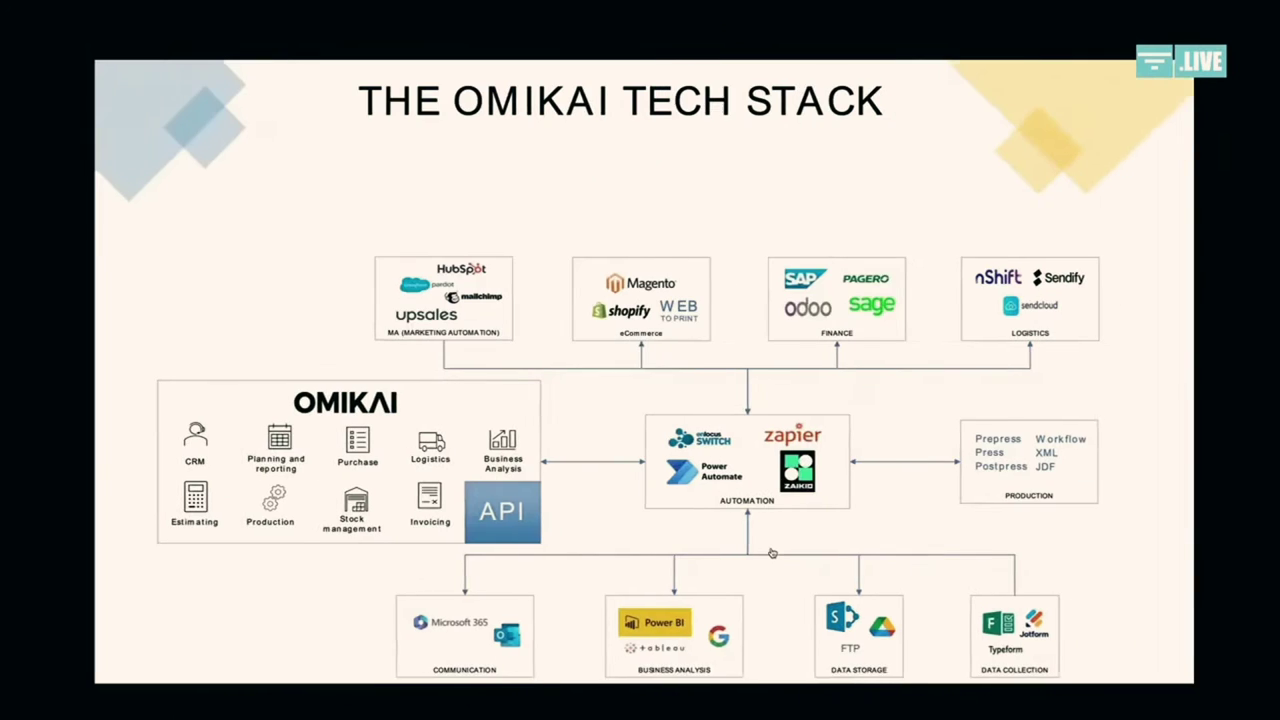